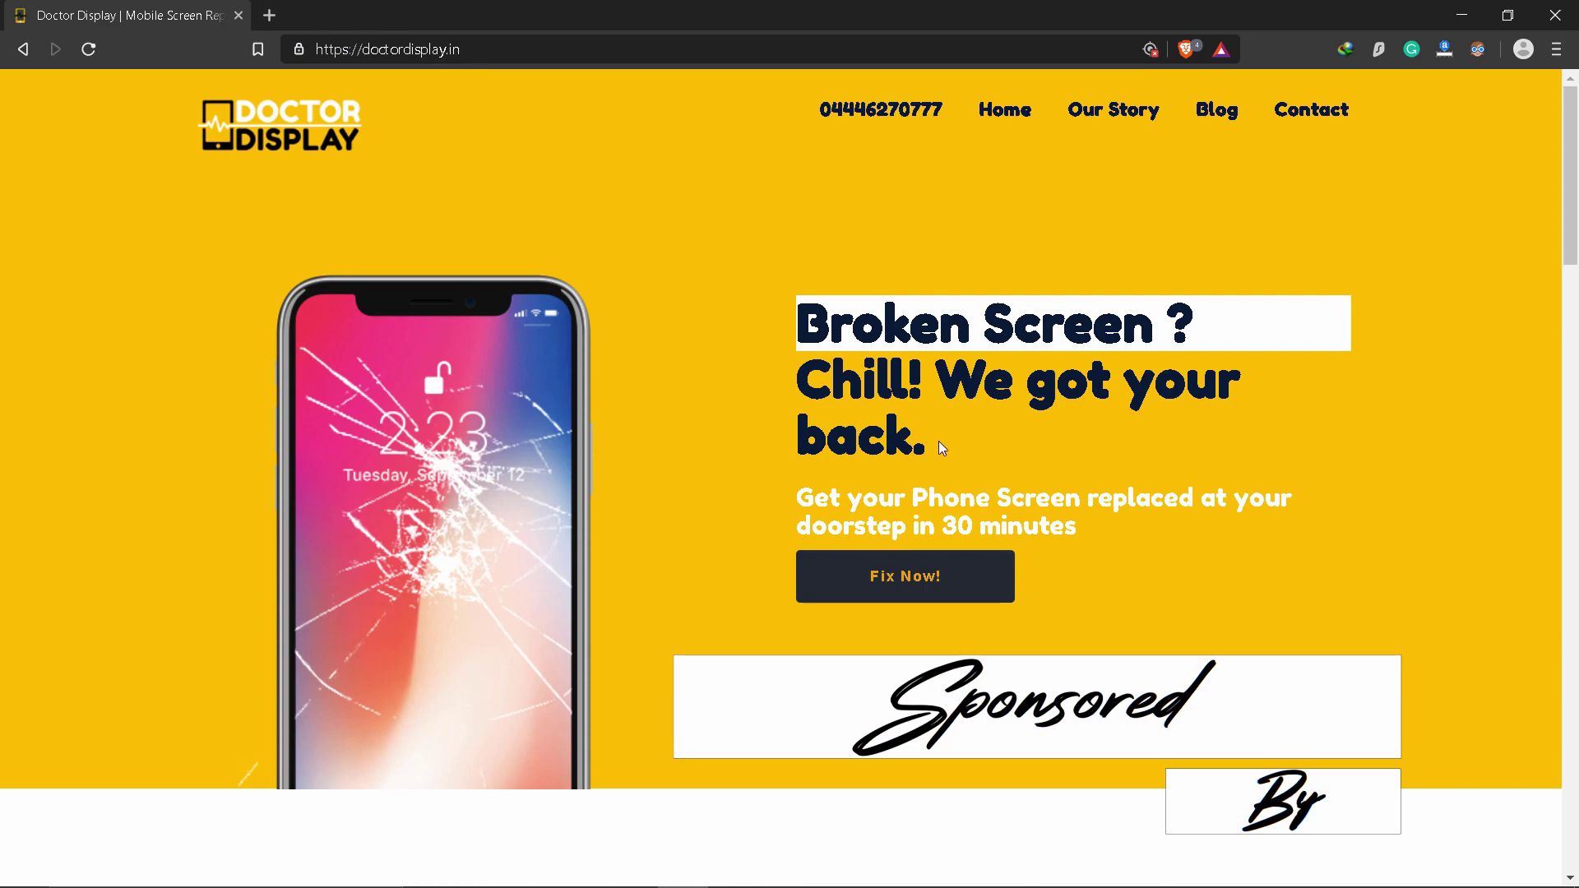
- Browse the Doctor Display brand list and product directory and view the REDMI NOTE 4 screen replacement page
left_click(888, 573)
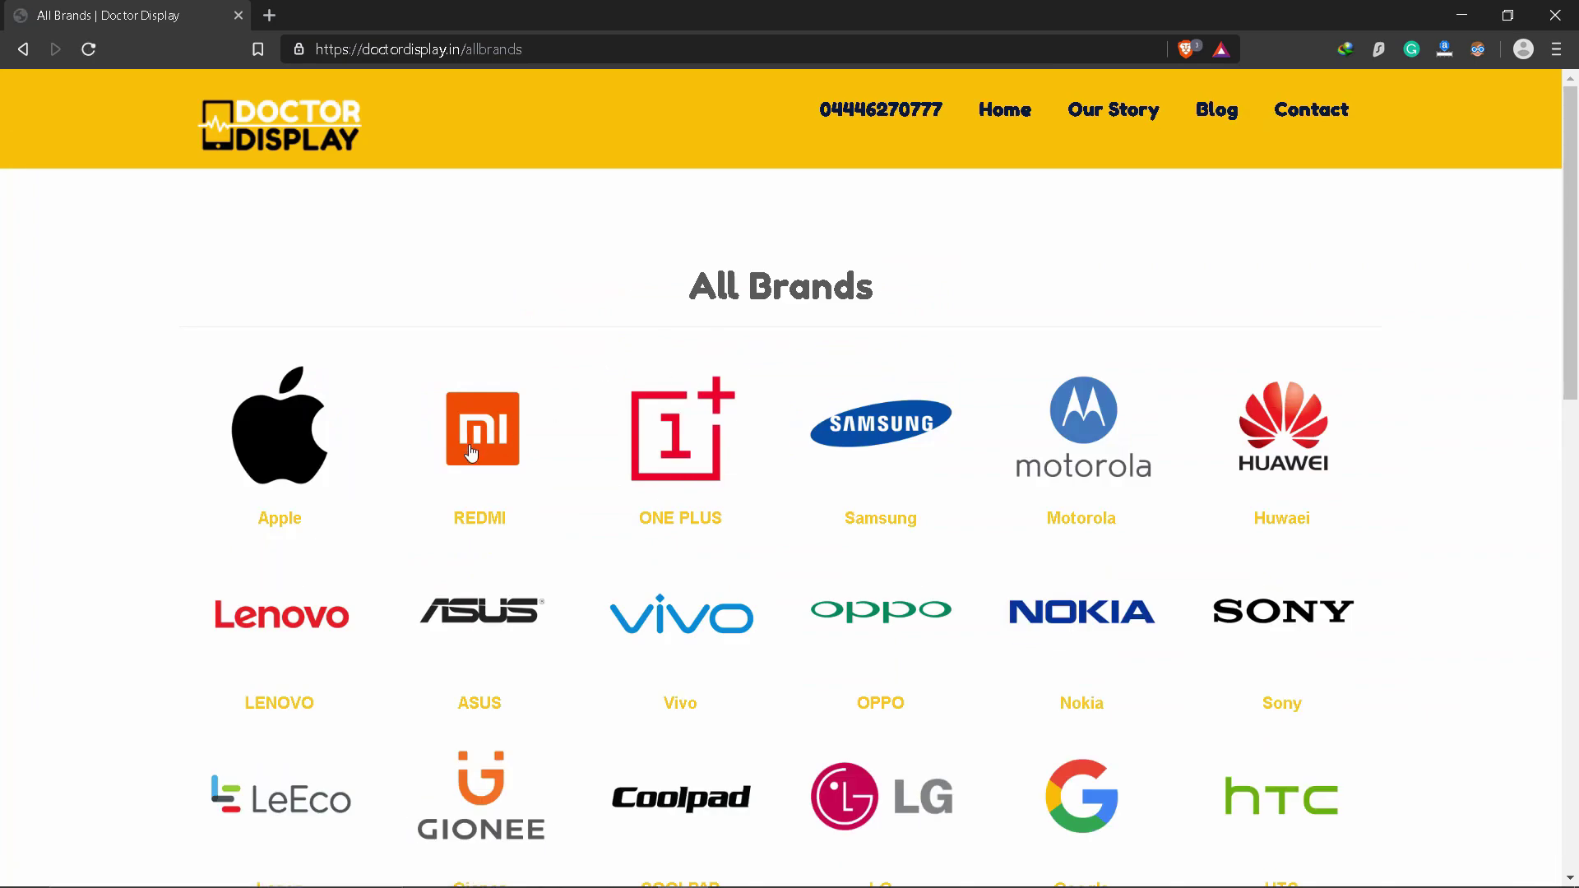
scroll(878, 465, "down", 10)
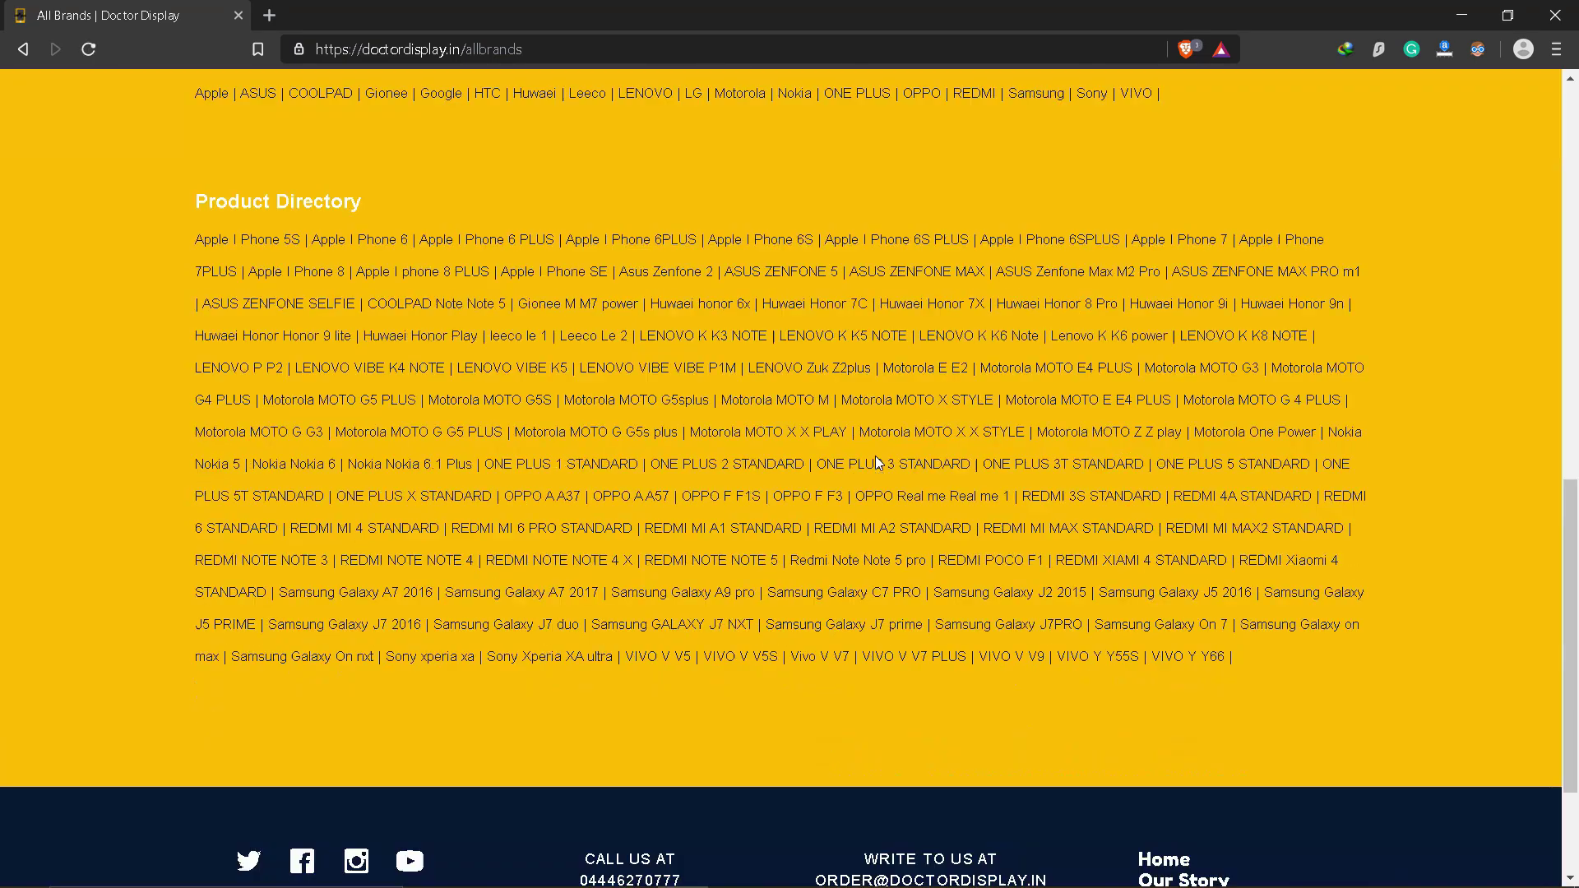
scroll(875, 459, "down", 3)
scroll(875, 459, "up", 15)
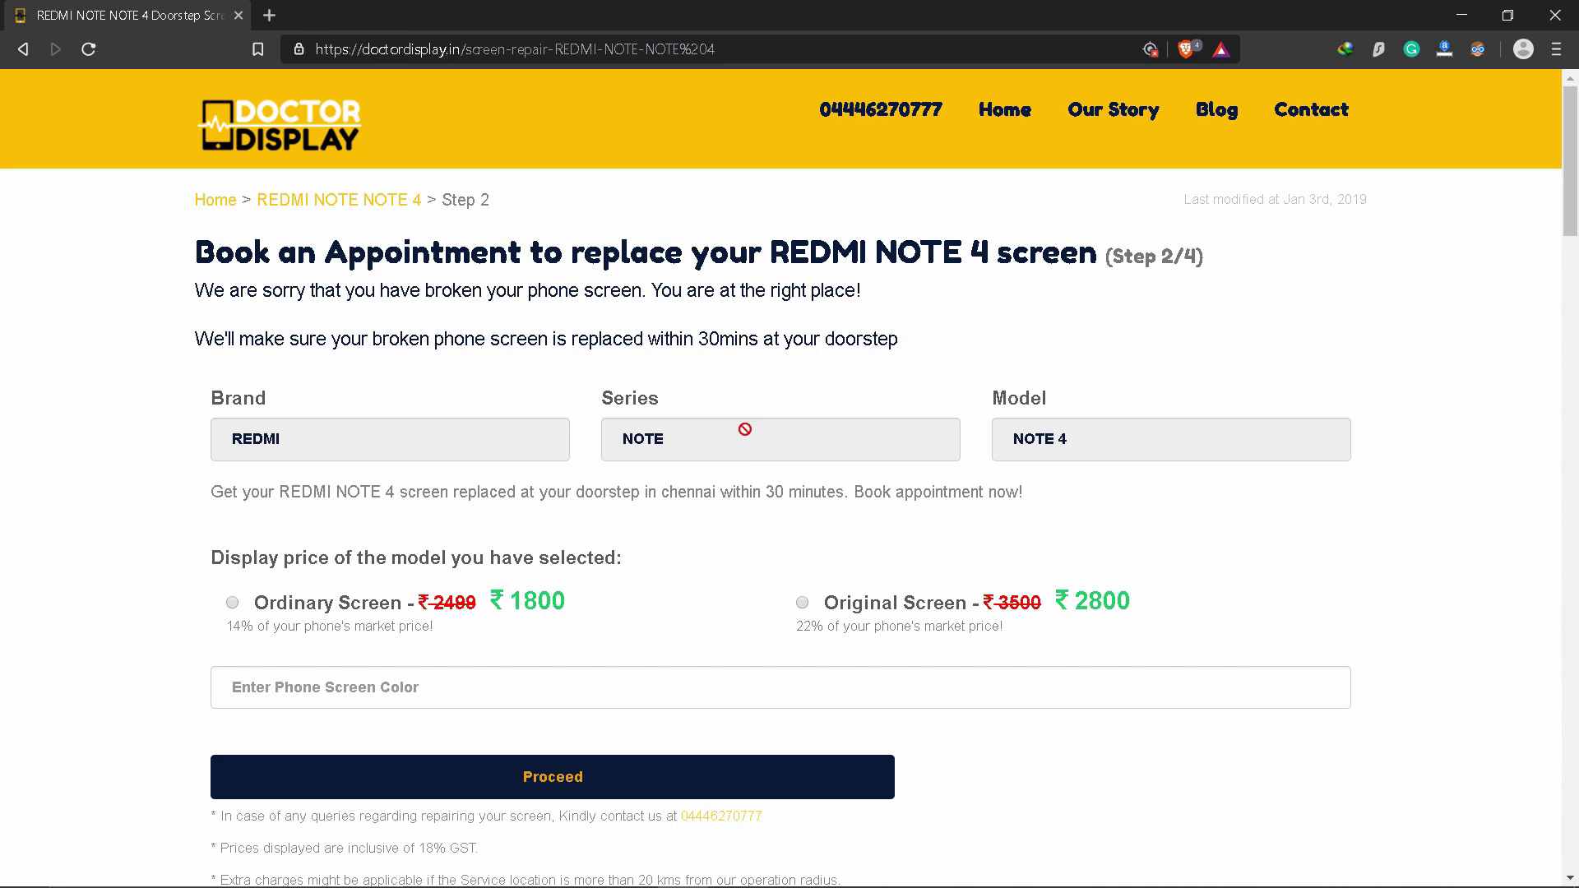
scroll(739, 432, "down", 1)
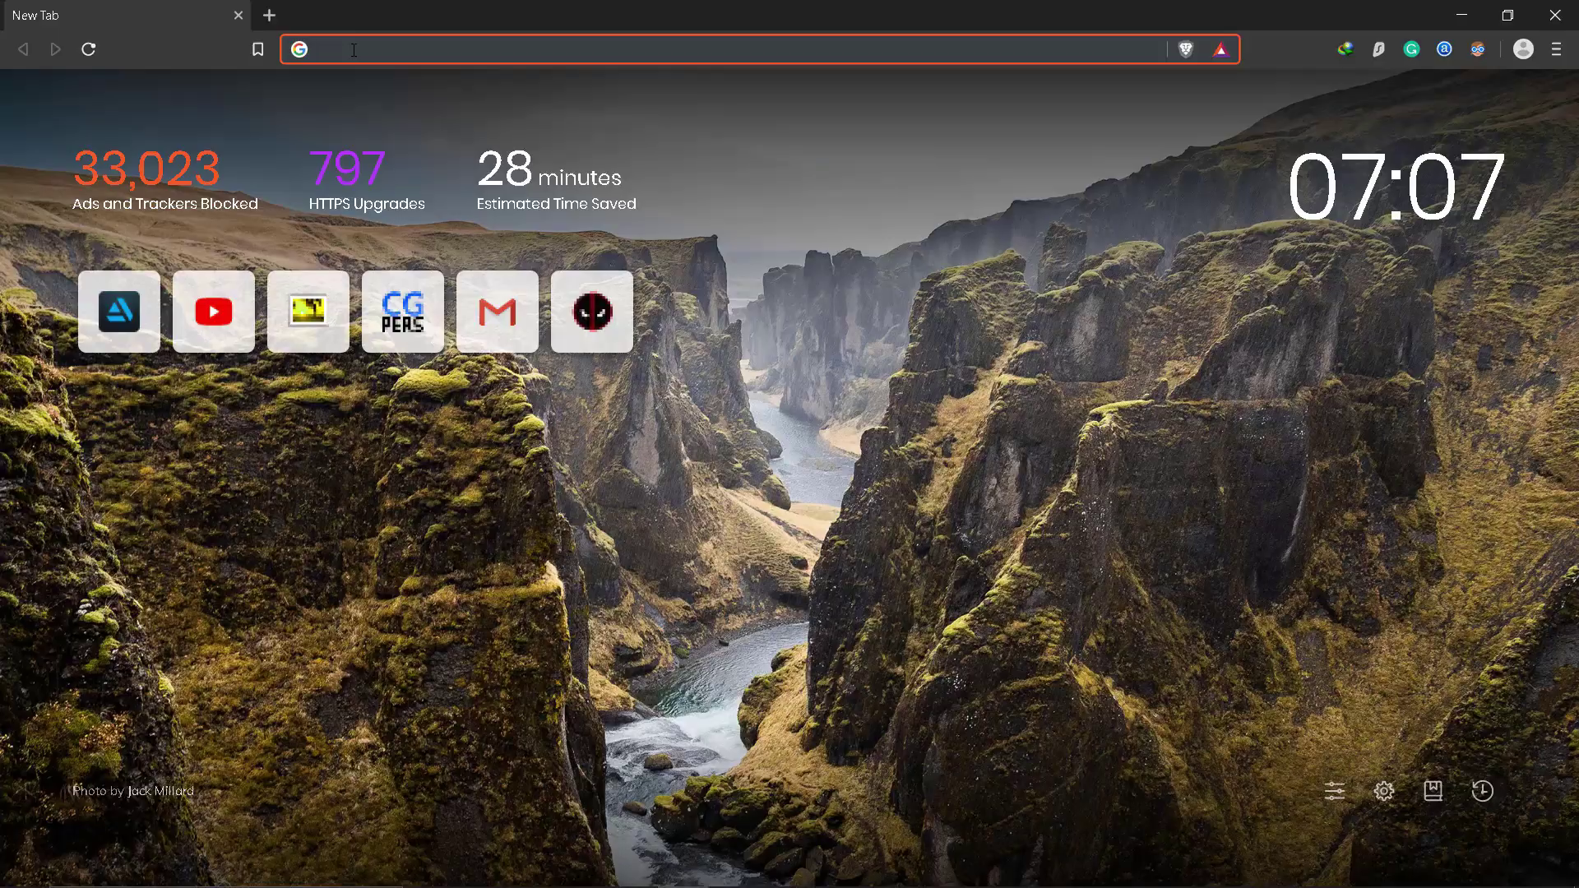
- Search the web for "sparkar" and open the Spark AR Studio website from the results
type("spar")
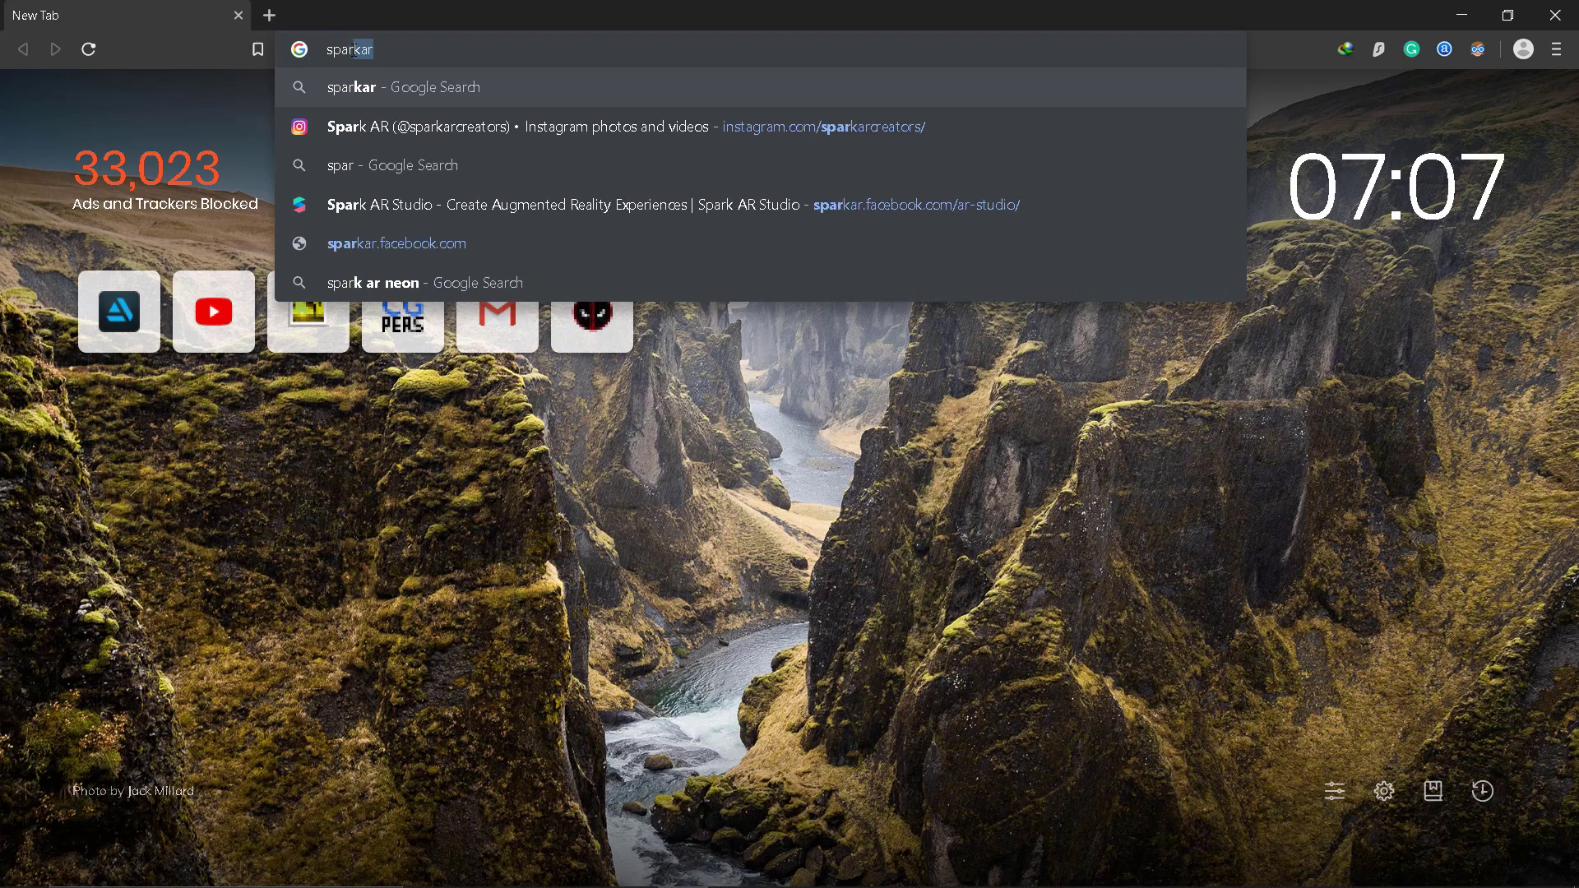
type("kar")
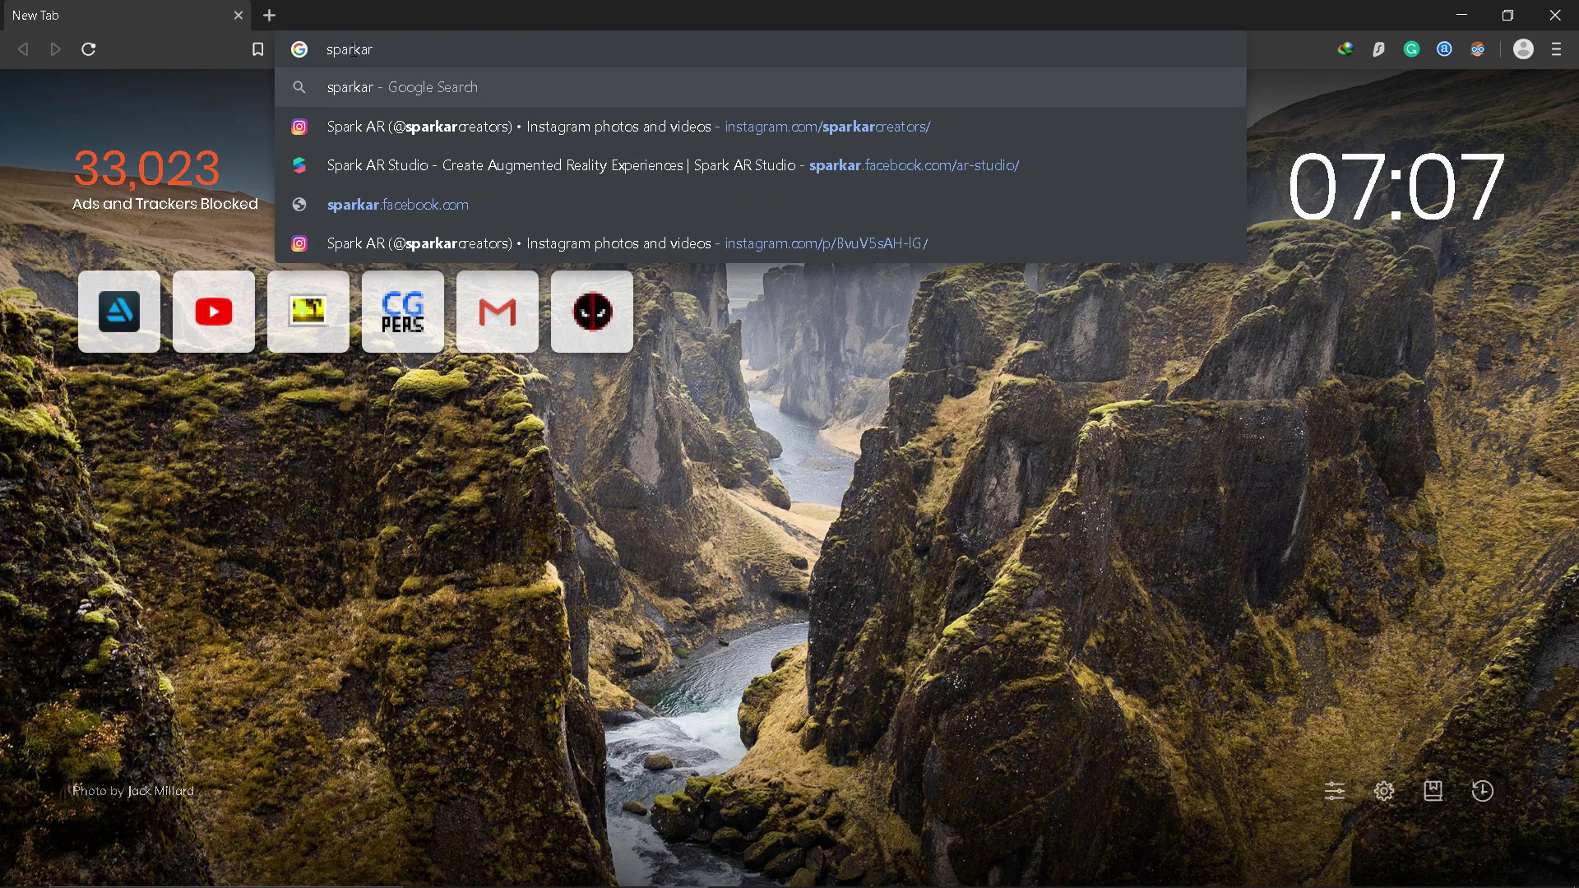
key("Return")
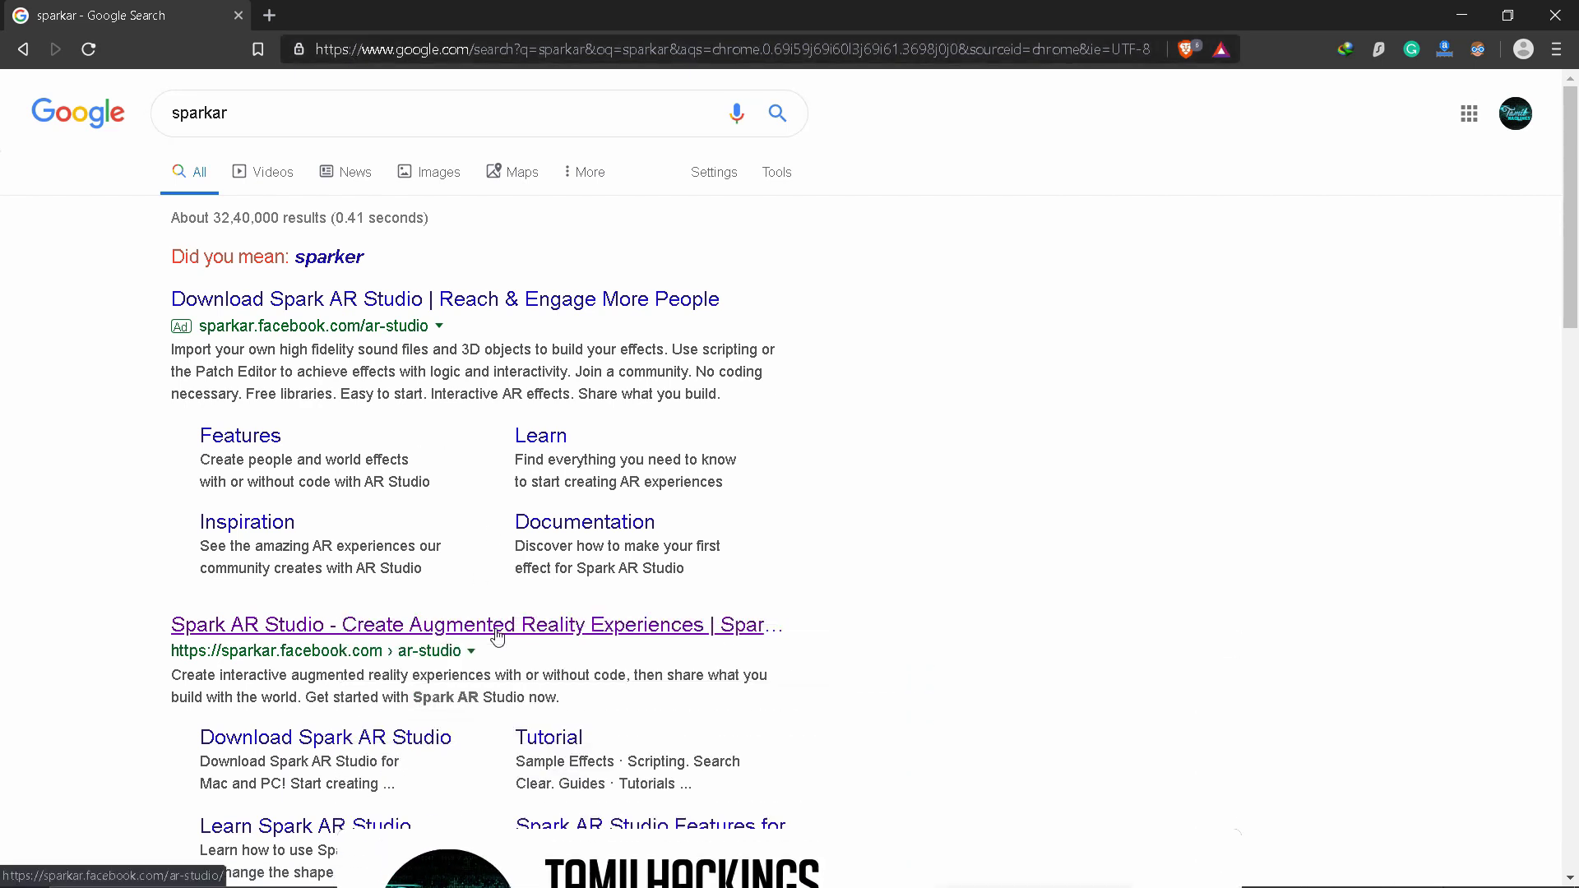
left_click(415, 469)
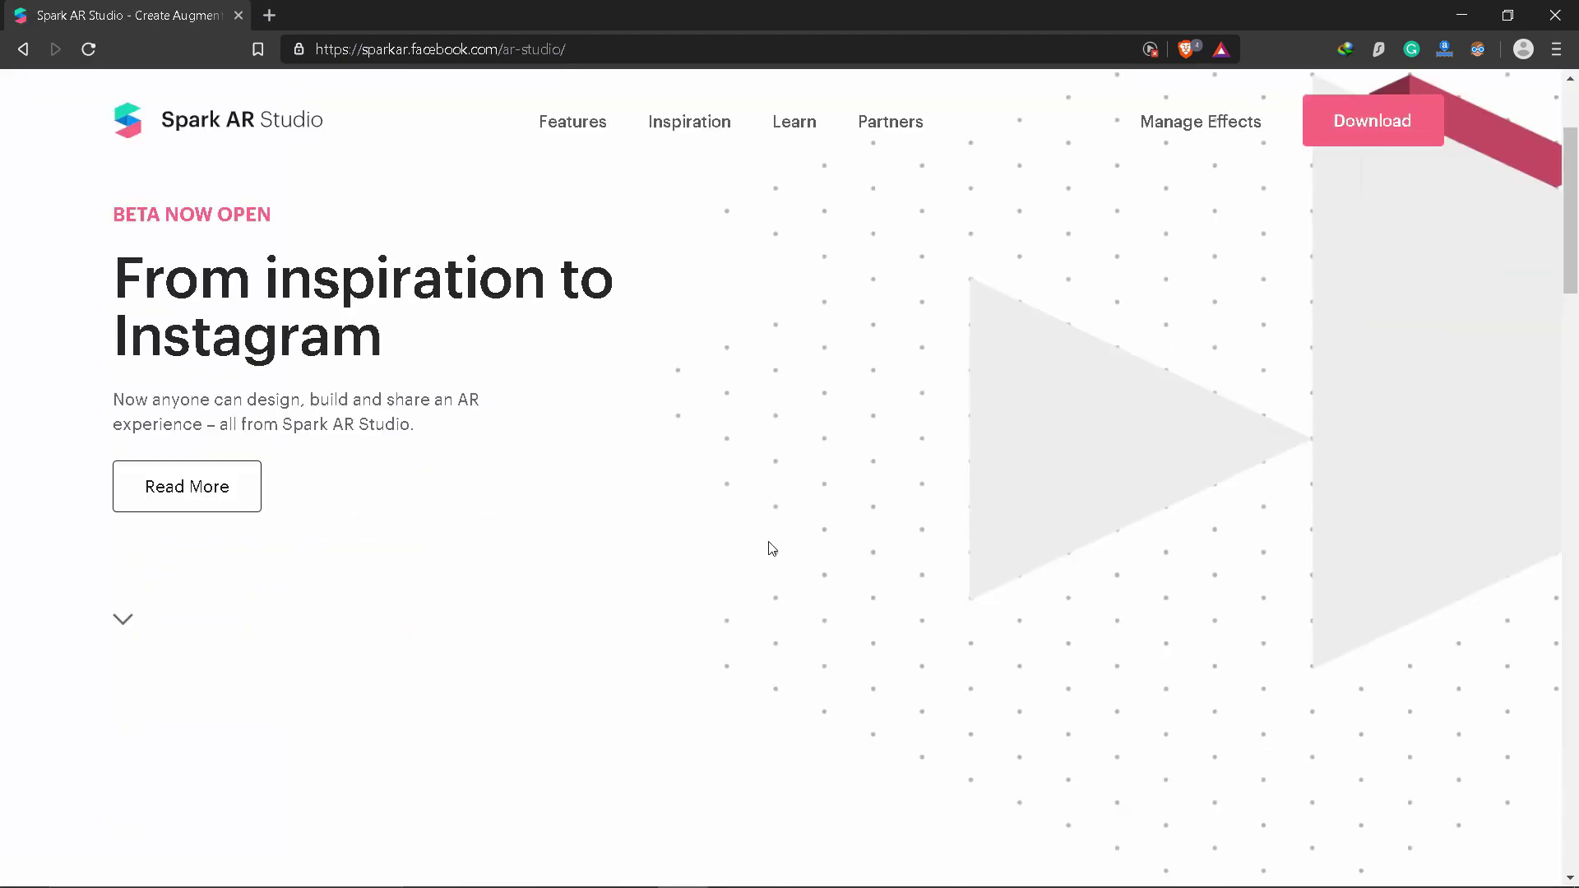
- Look through the Spark AR Studio home page from its introduction to the newsletter section and return to its beginning
scroll(765, 544, "down", 10)
scroll(771, 547, "up", 5)
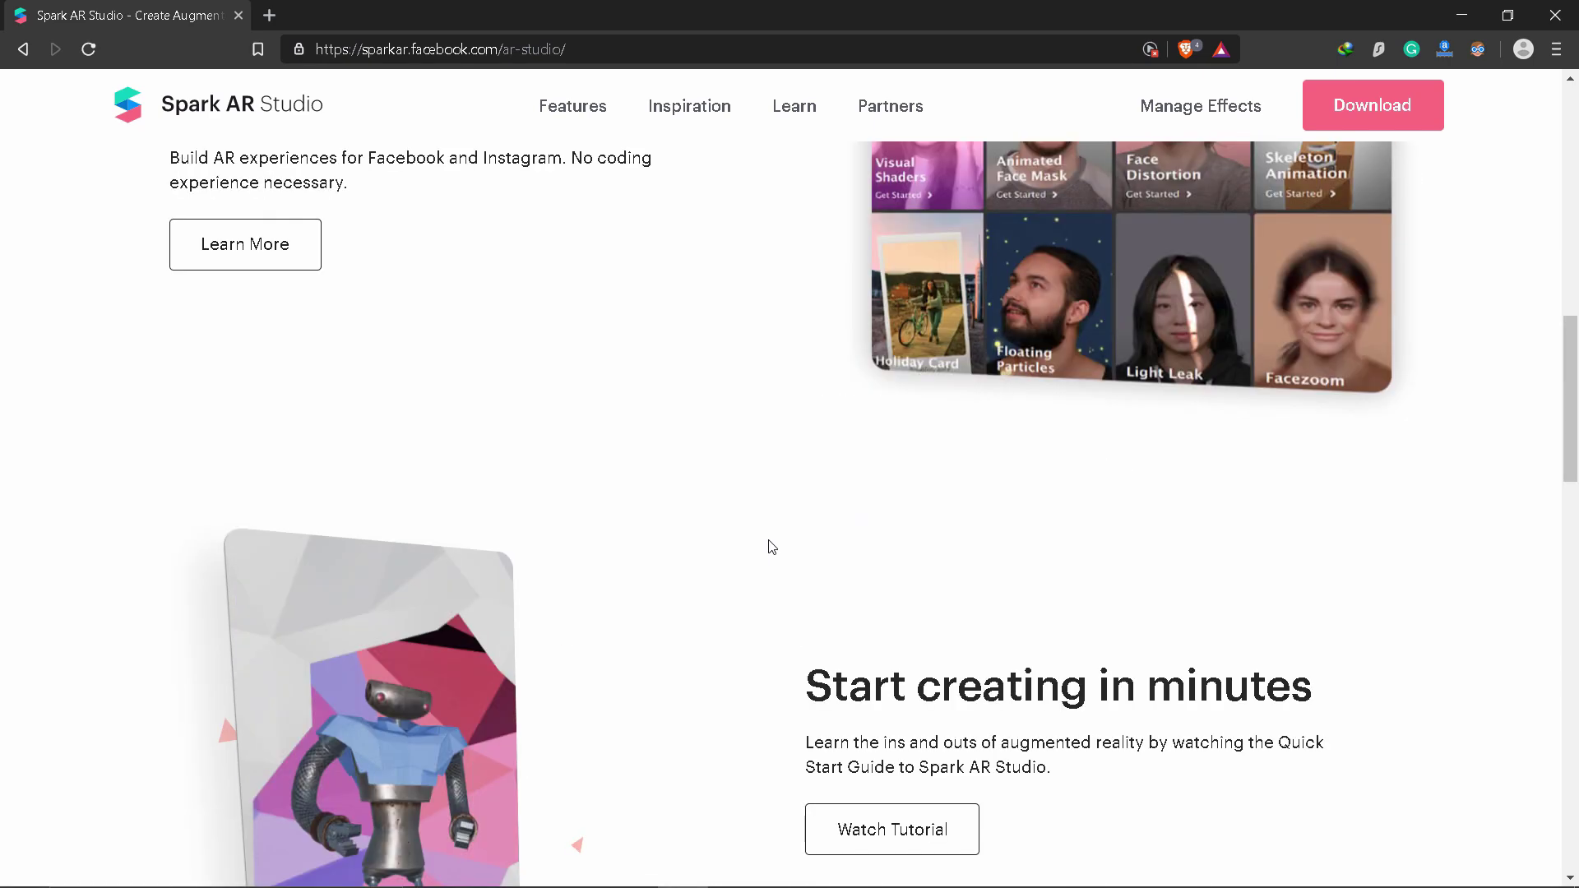
scroll(771, 547, "down", 10)
scroll(765, 543, "down", 3)
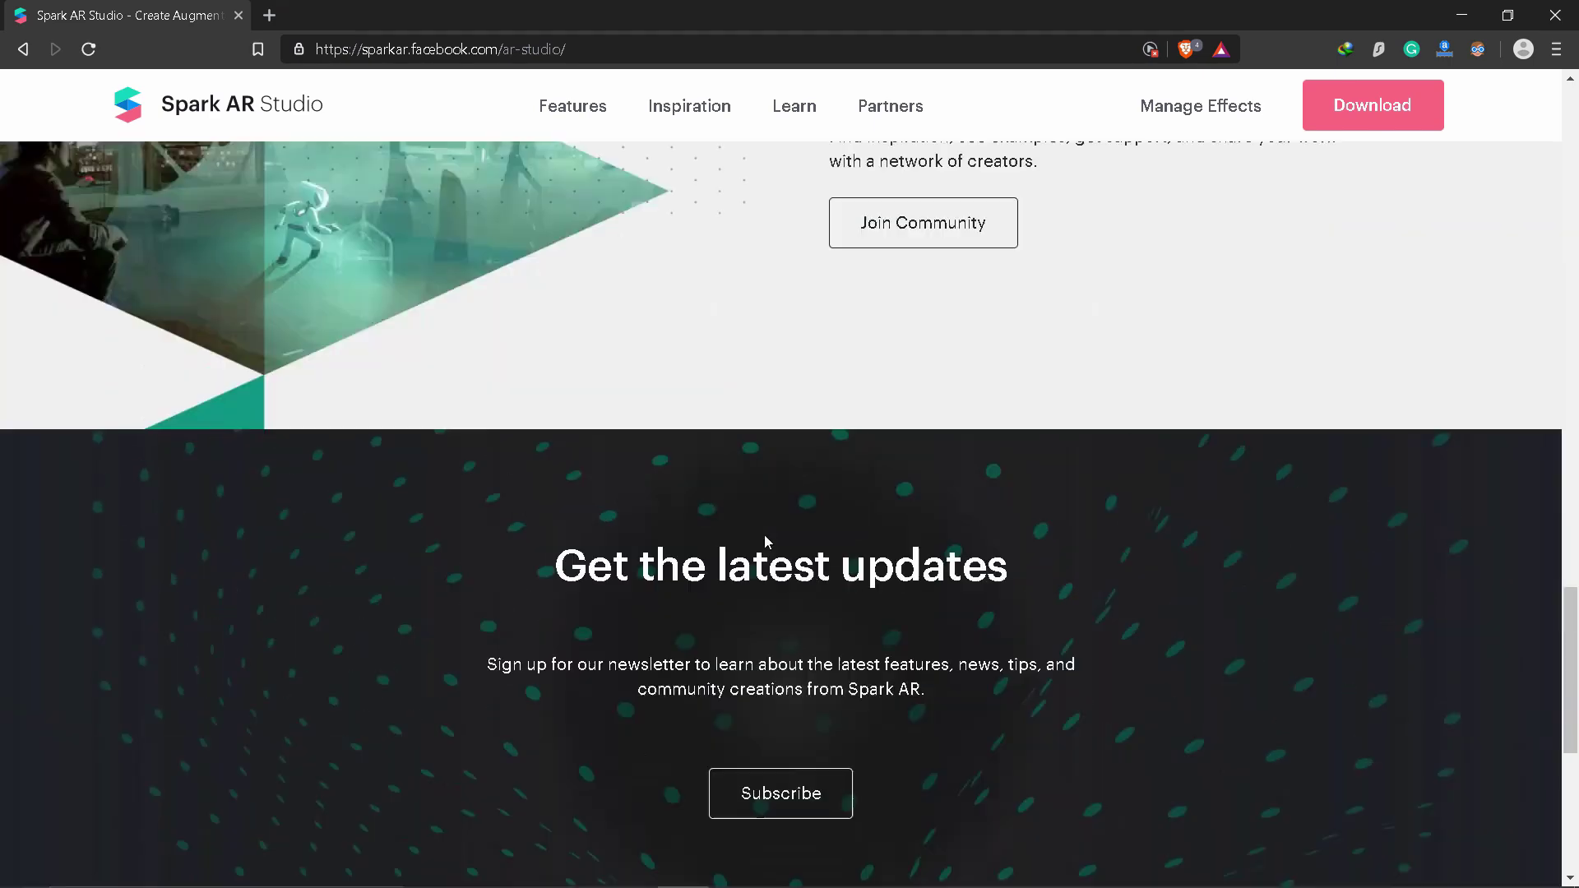
scroll(762, 540, "up", 15)
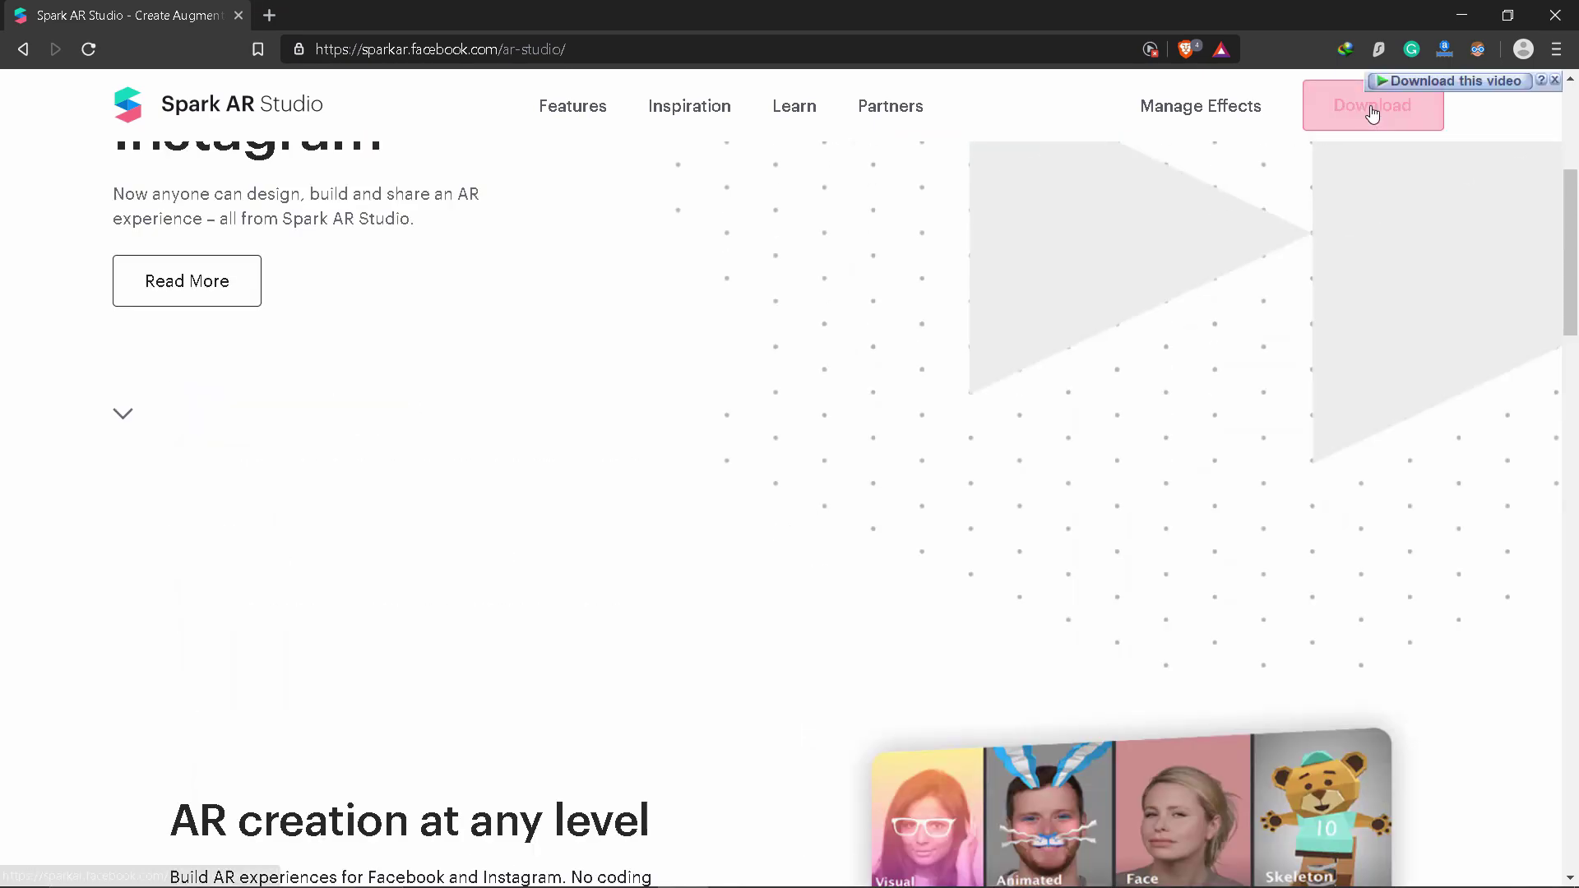
scroll(1365, 145, "up", 5)
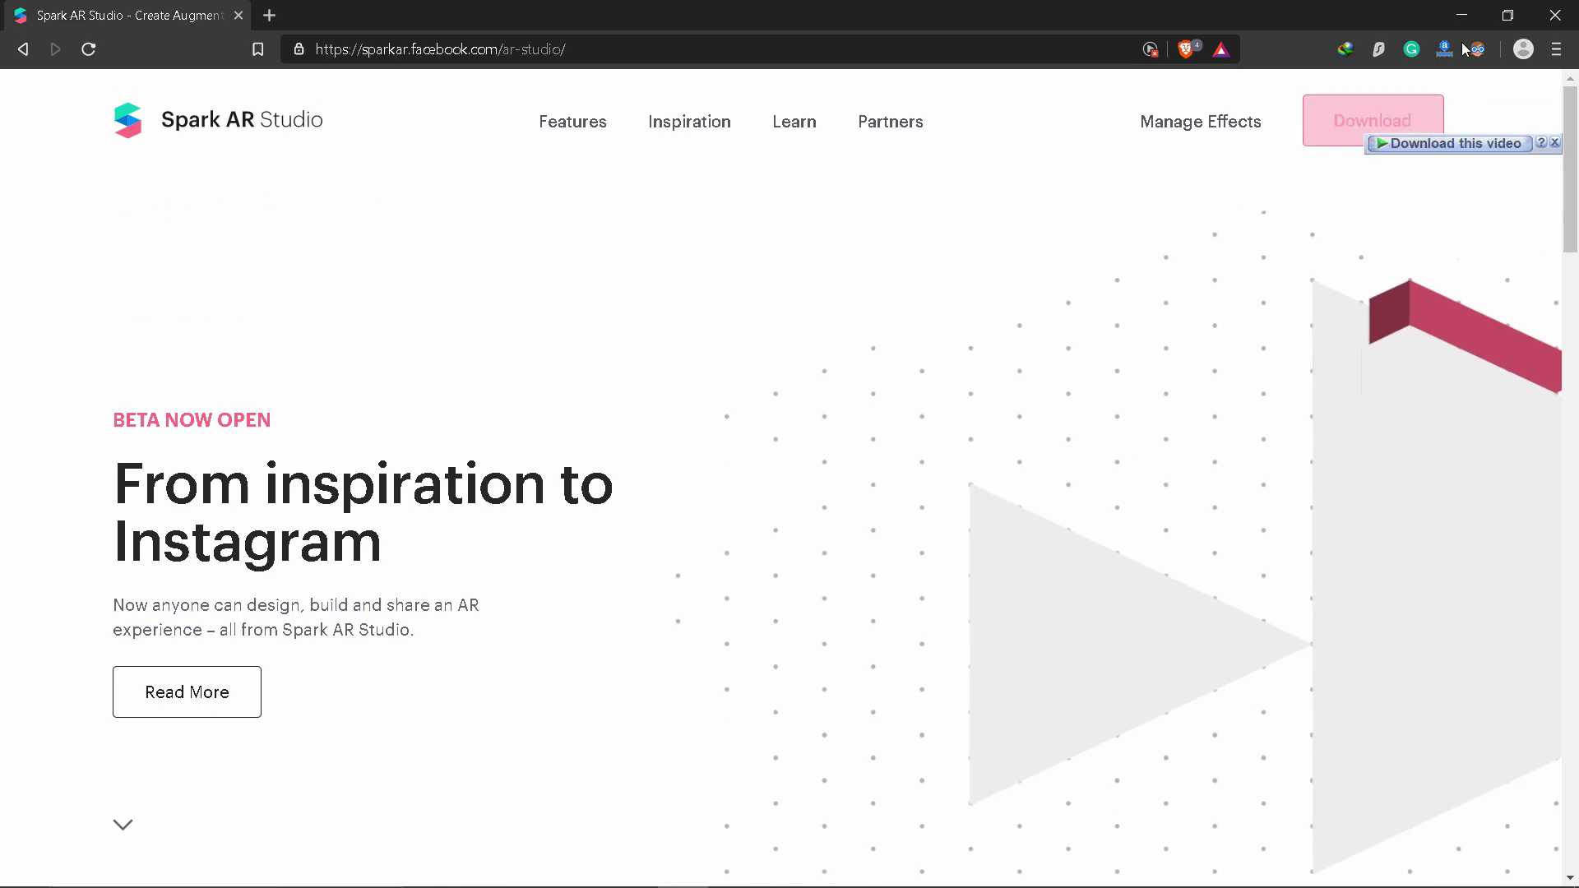
- Close the browser, switch to Spark AR Studio, and create a new blank project in a maximized window
left_click(1557, 13)
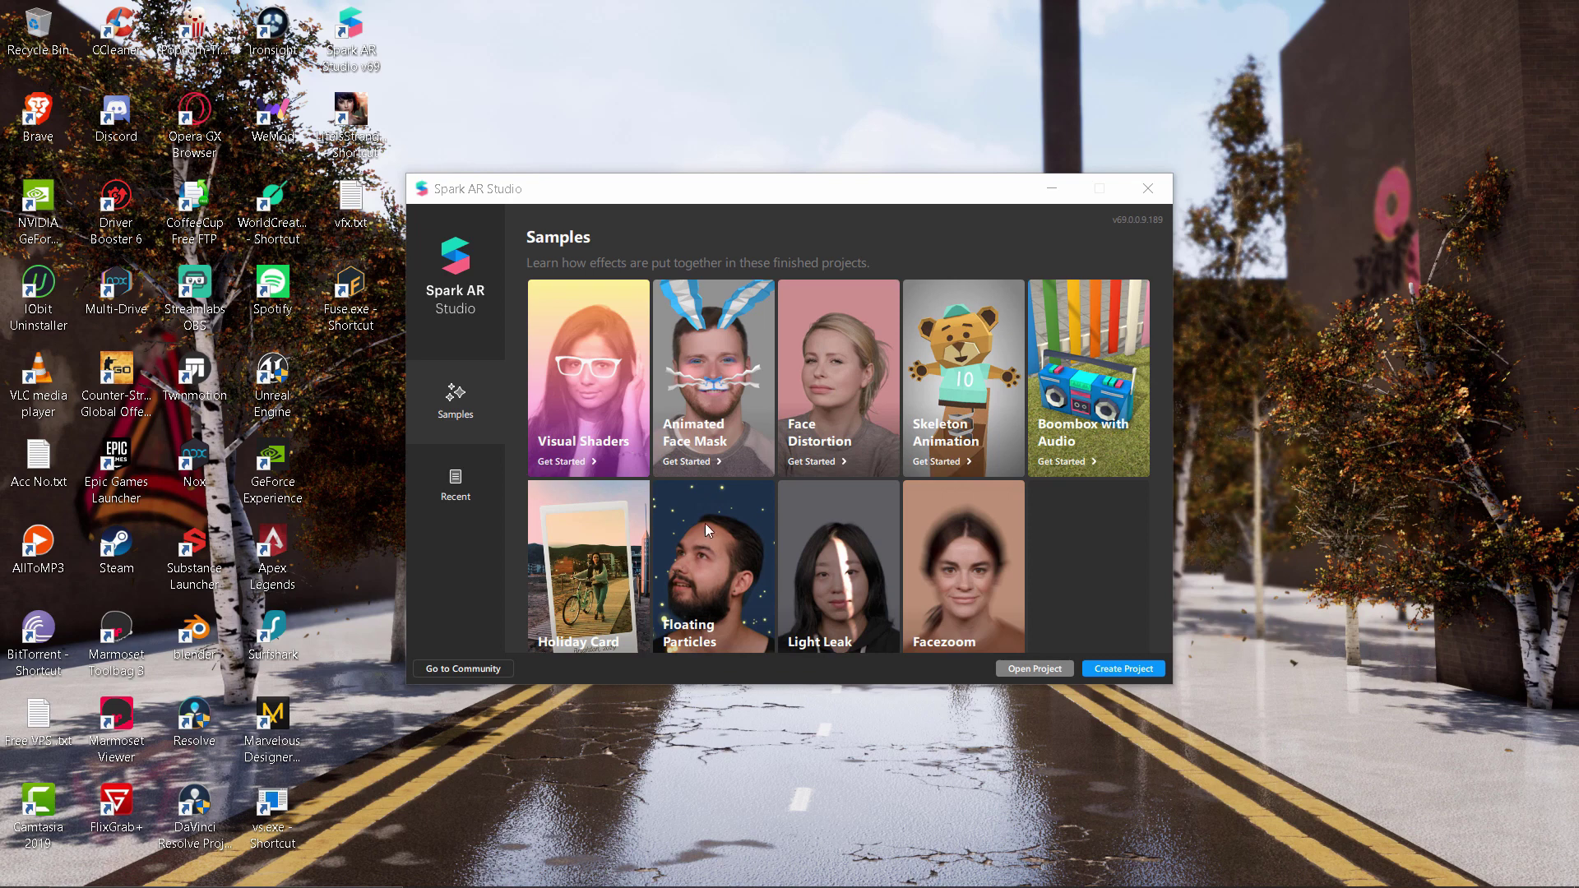
left_click(1150, 675)
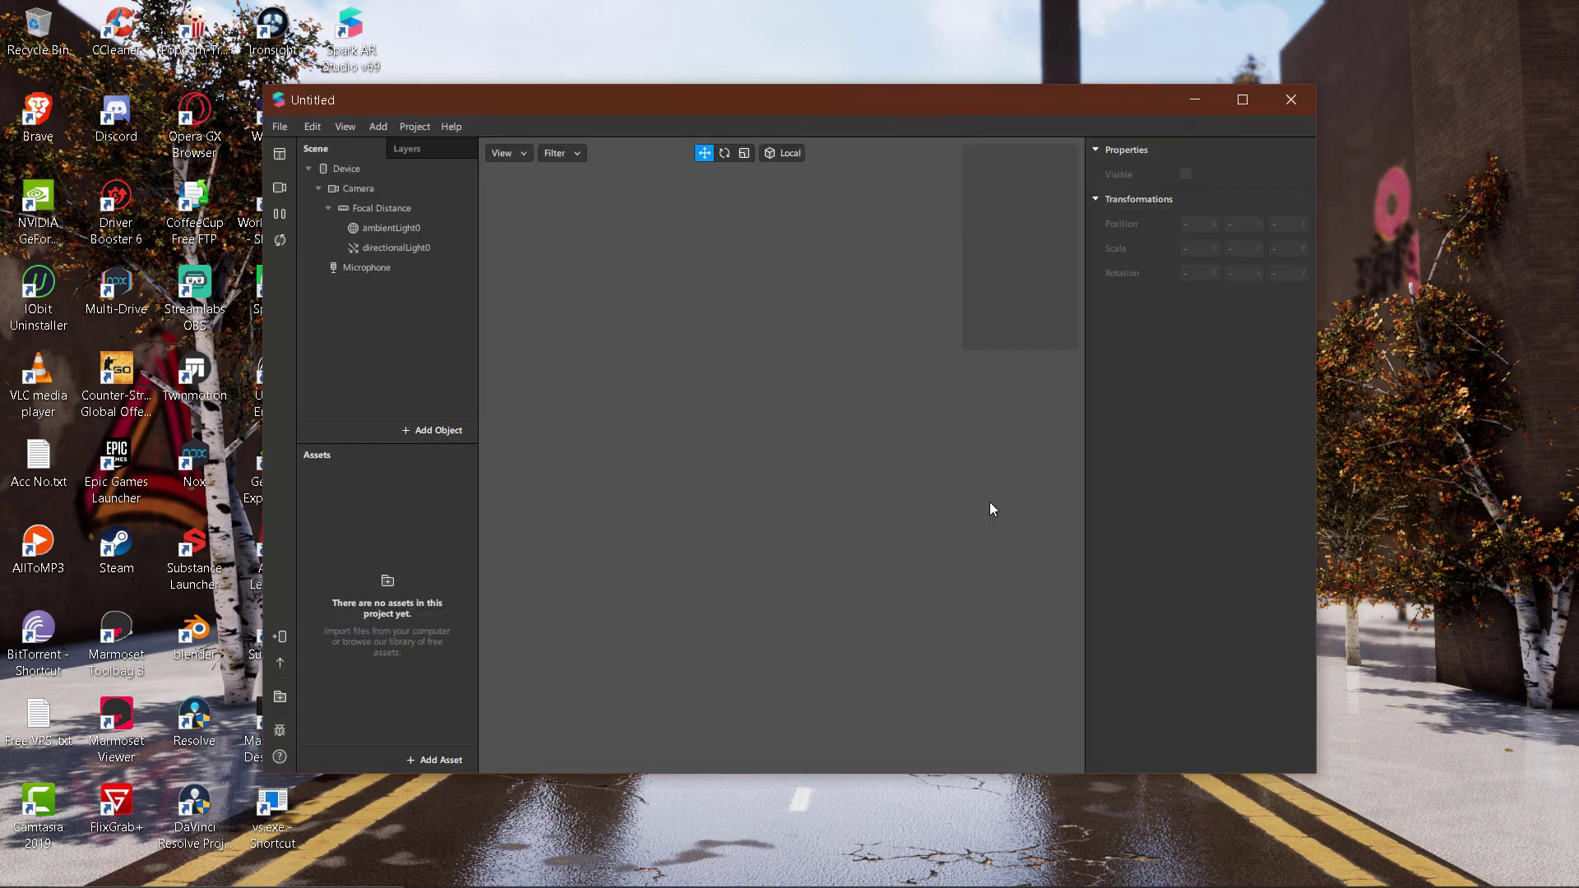
left_click(1243, 100)
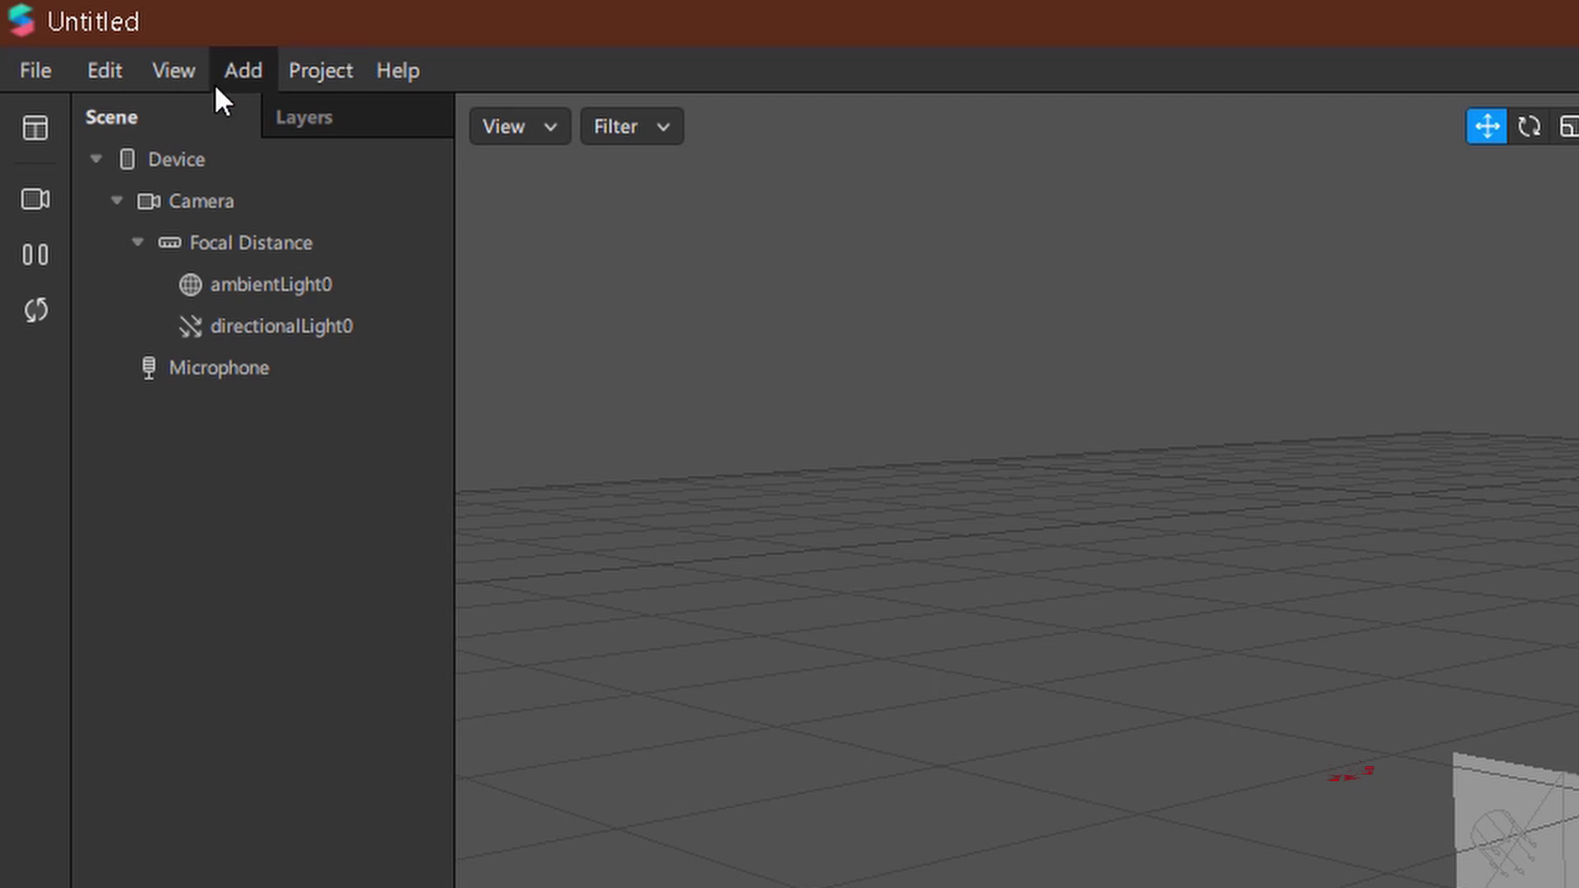
- Edit the project properties to deselect Instagram, keeping only Facebook as the target platform
left_click(313, 68)
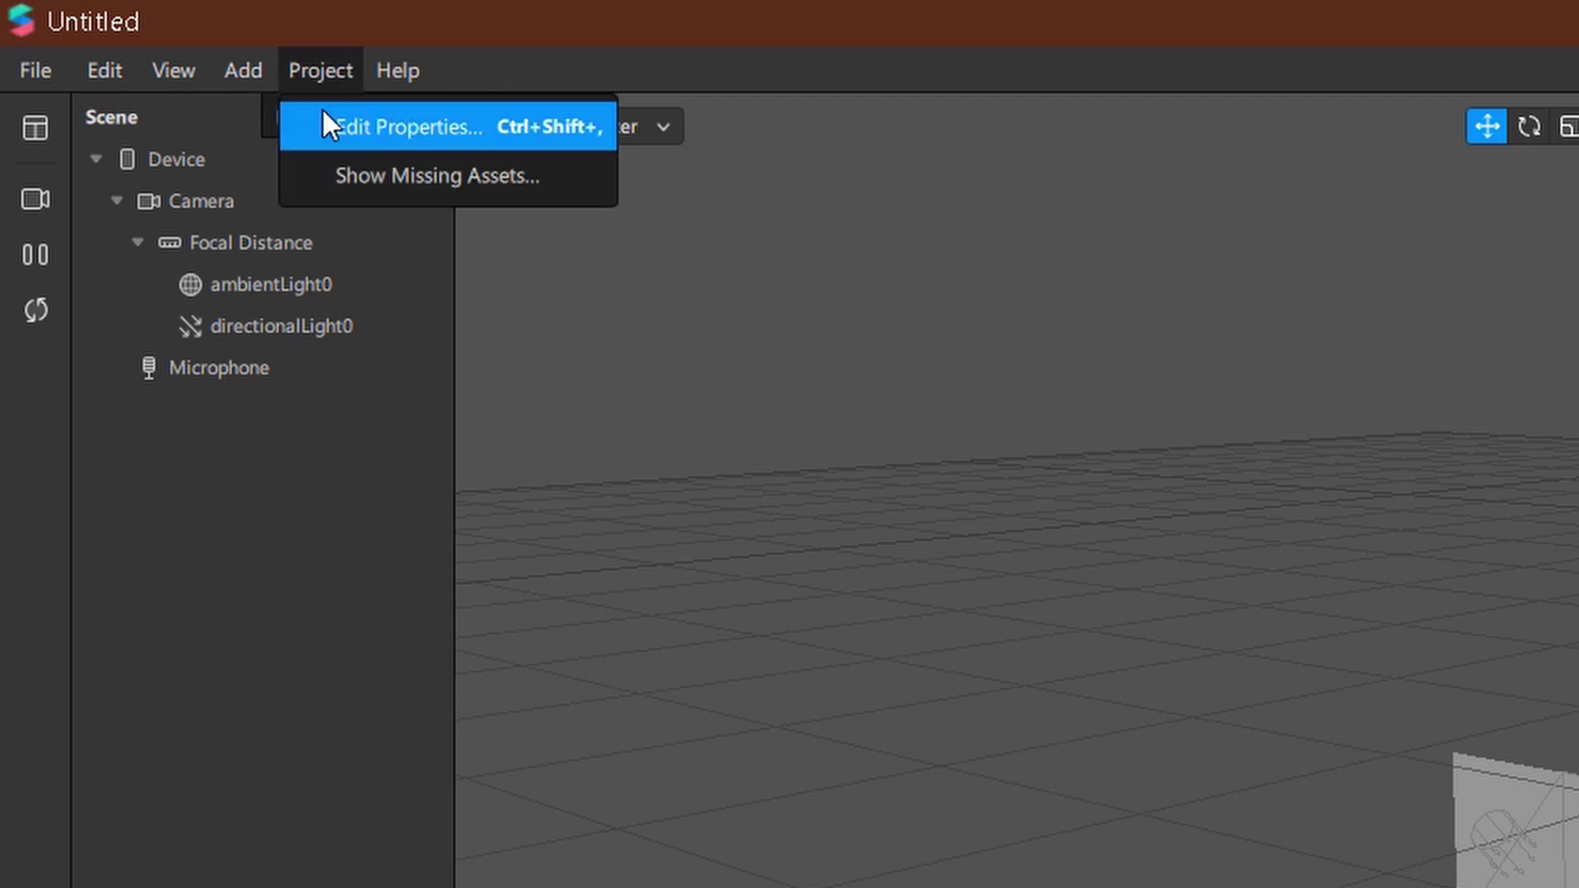
left_click(369, 128)
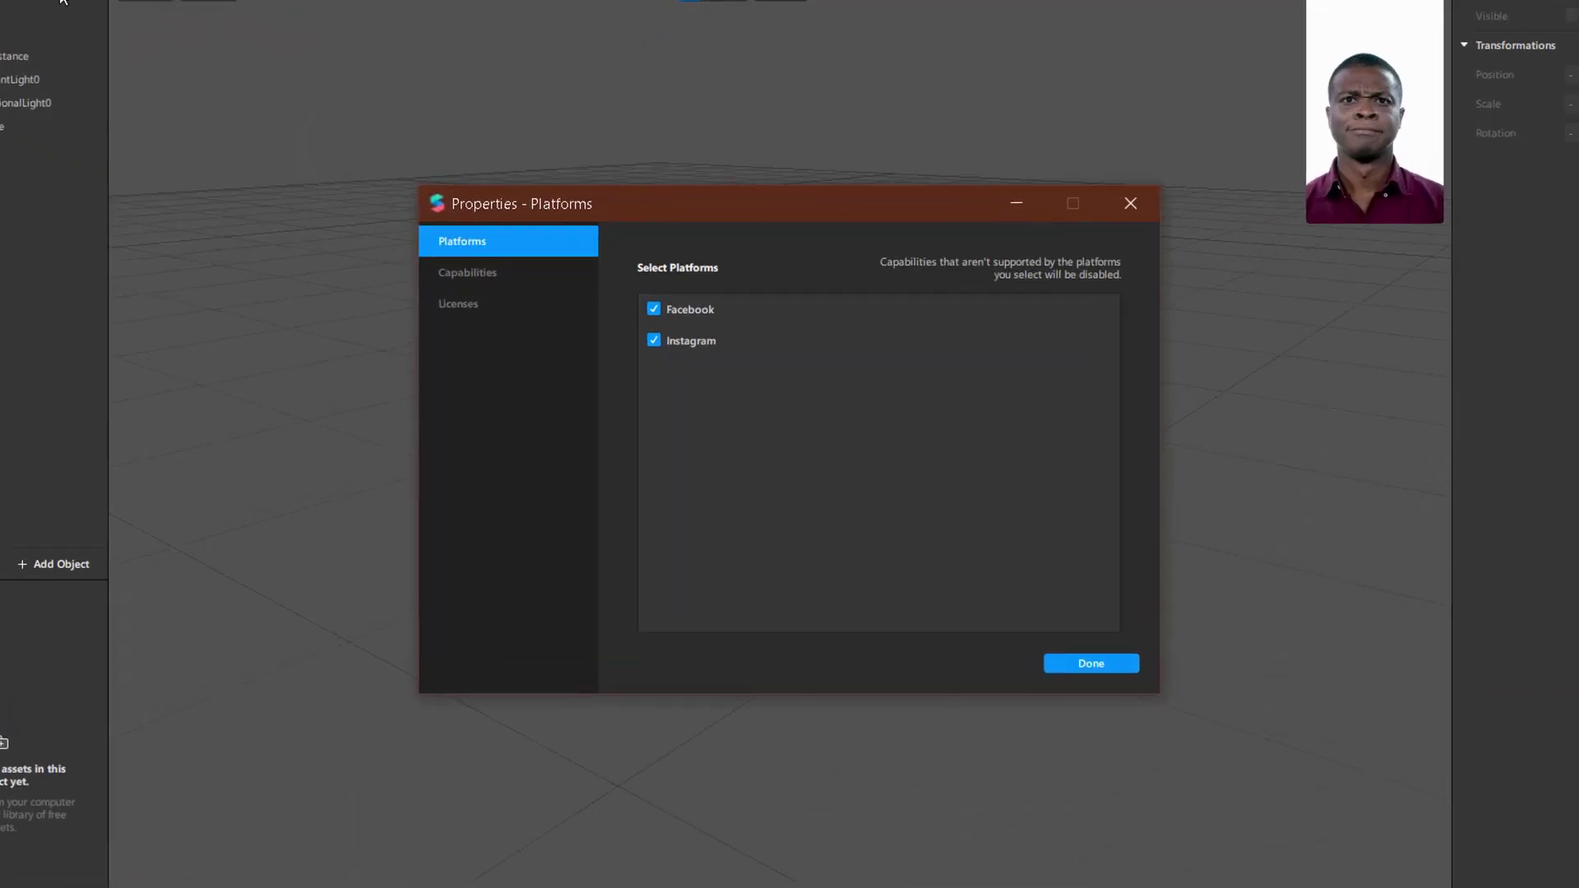
left_click(591, 292)
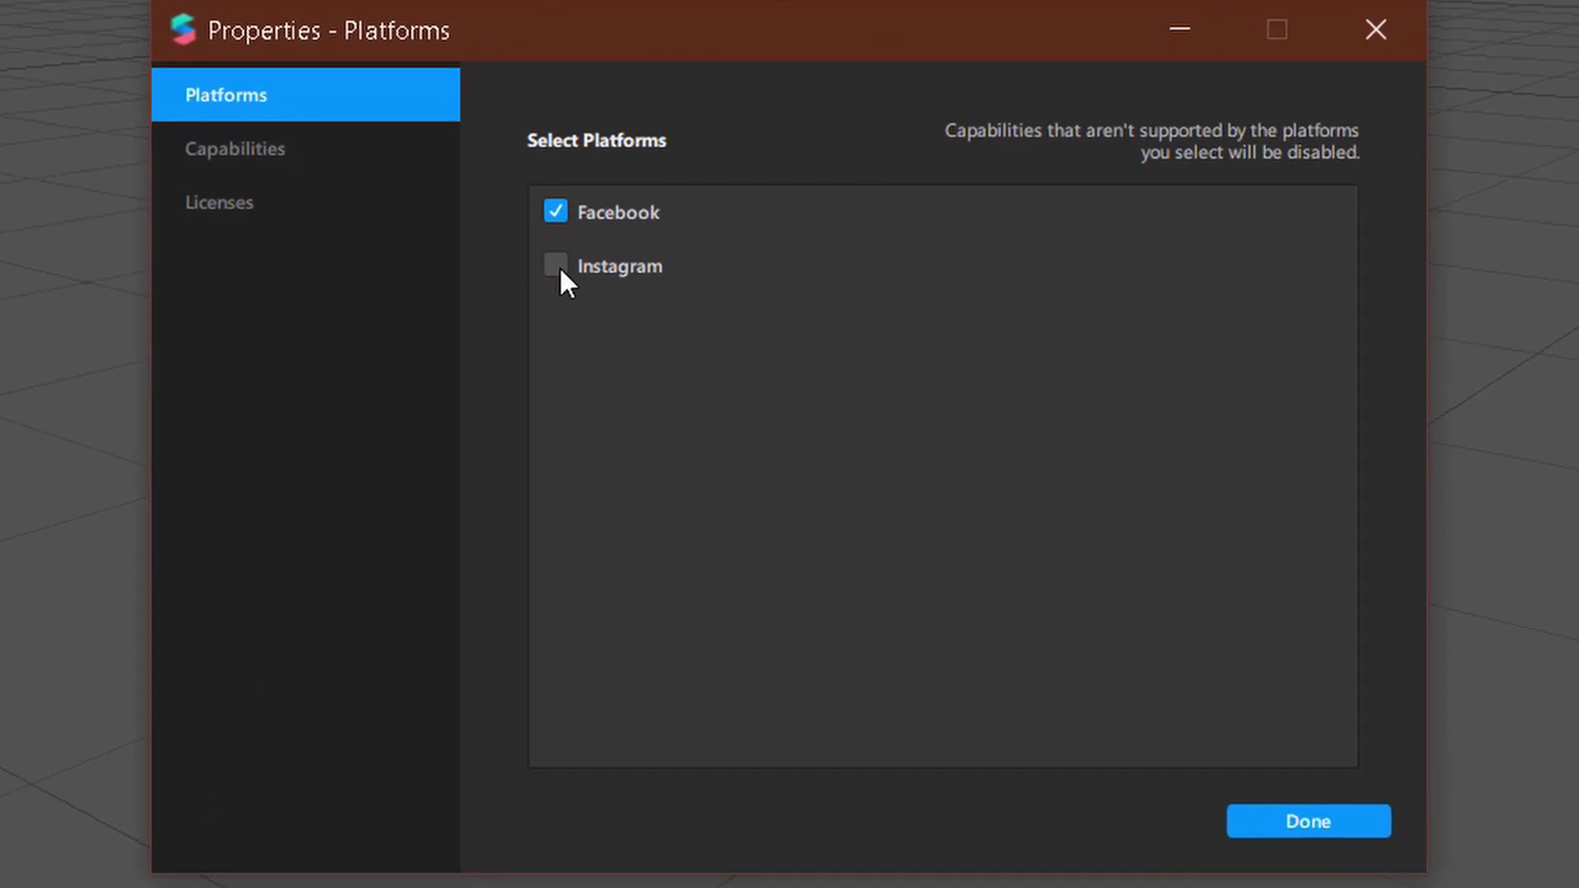
left_click(1336, 816)
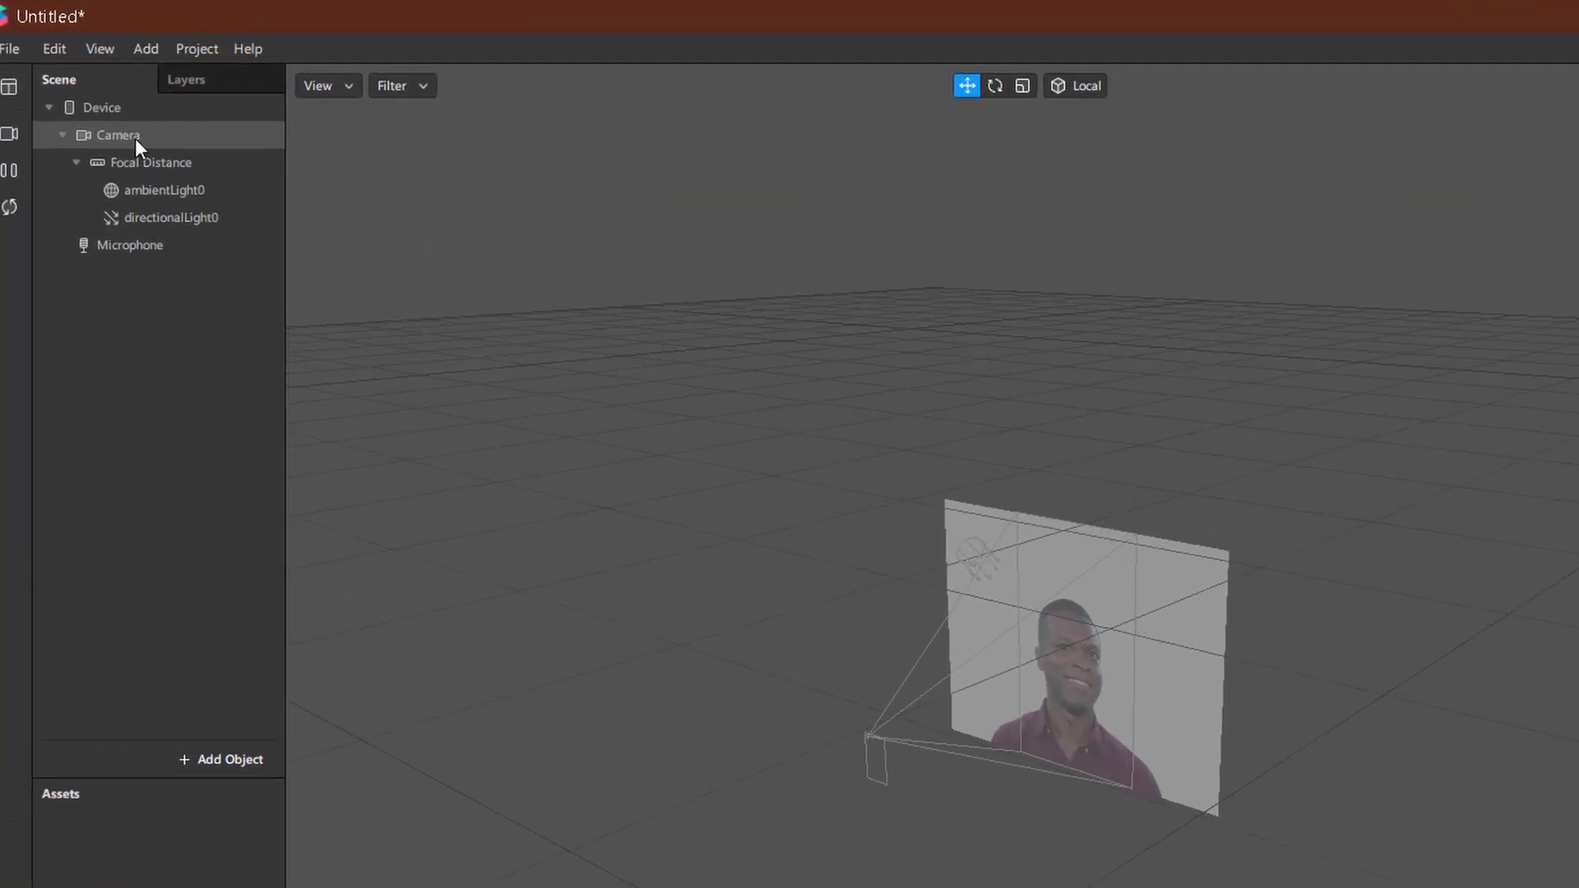
- Add a Target Tracker under the Camera in the scene
right_click(116, 112)
mouse_move(380, 234)
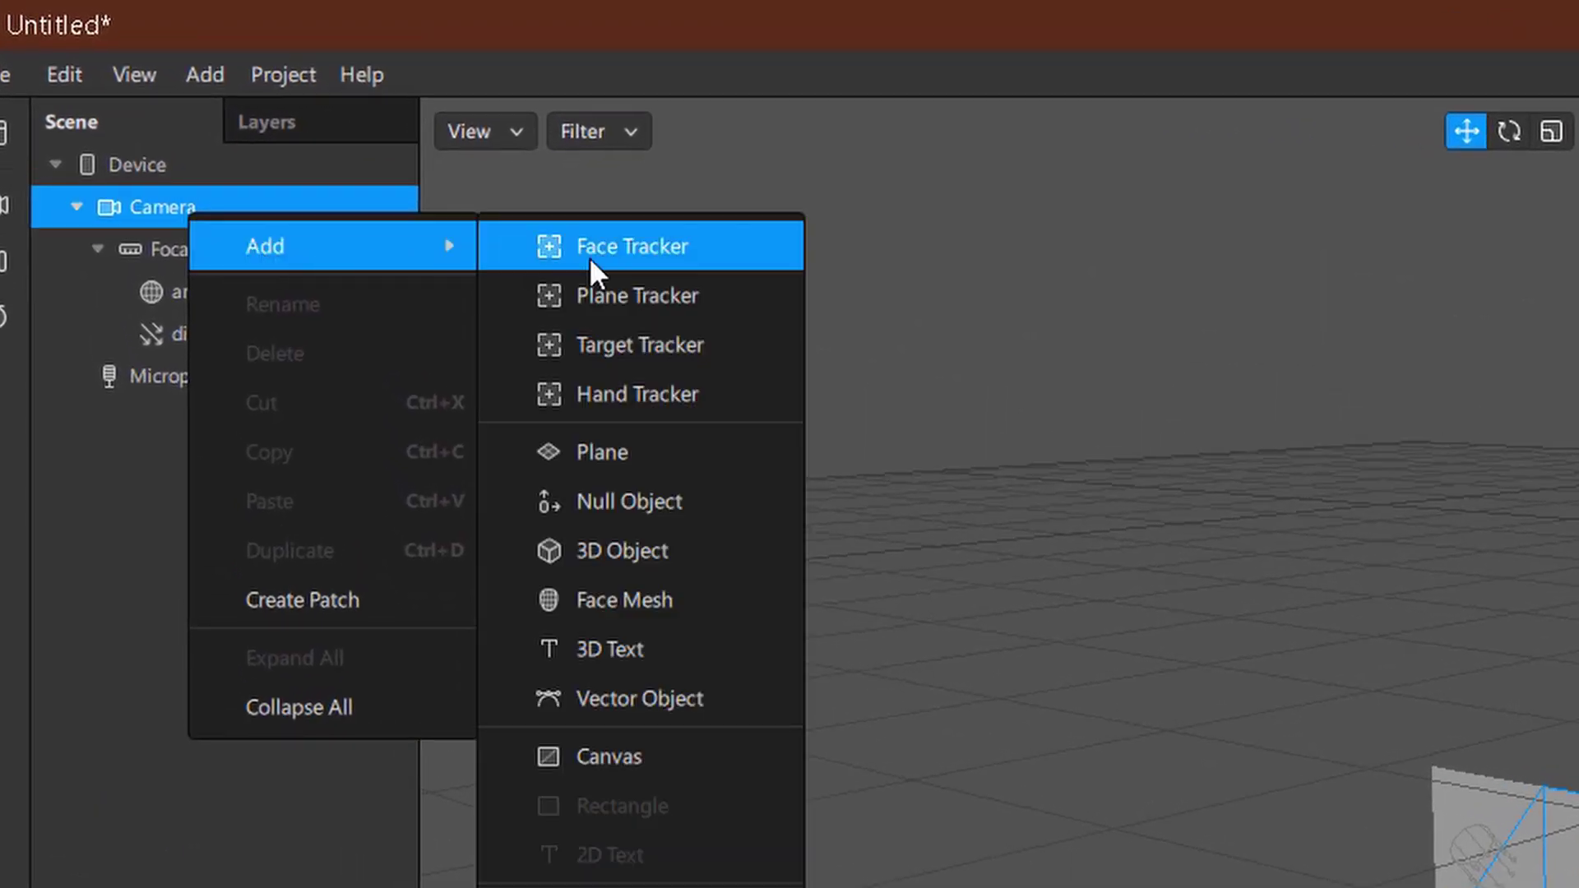
left_click(700, 343)
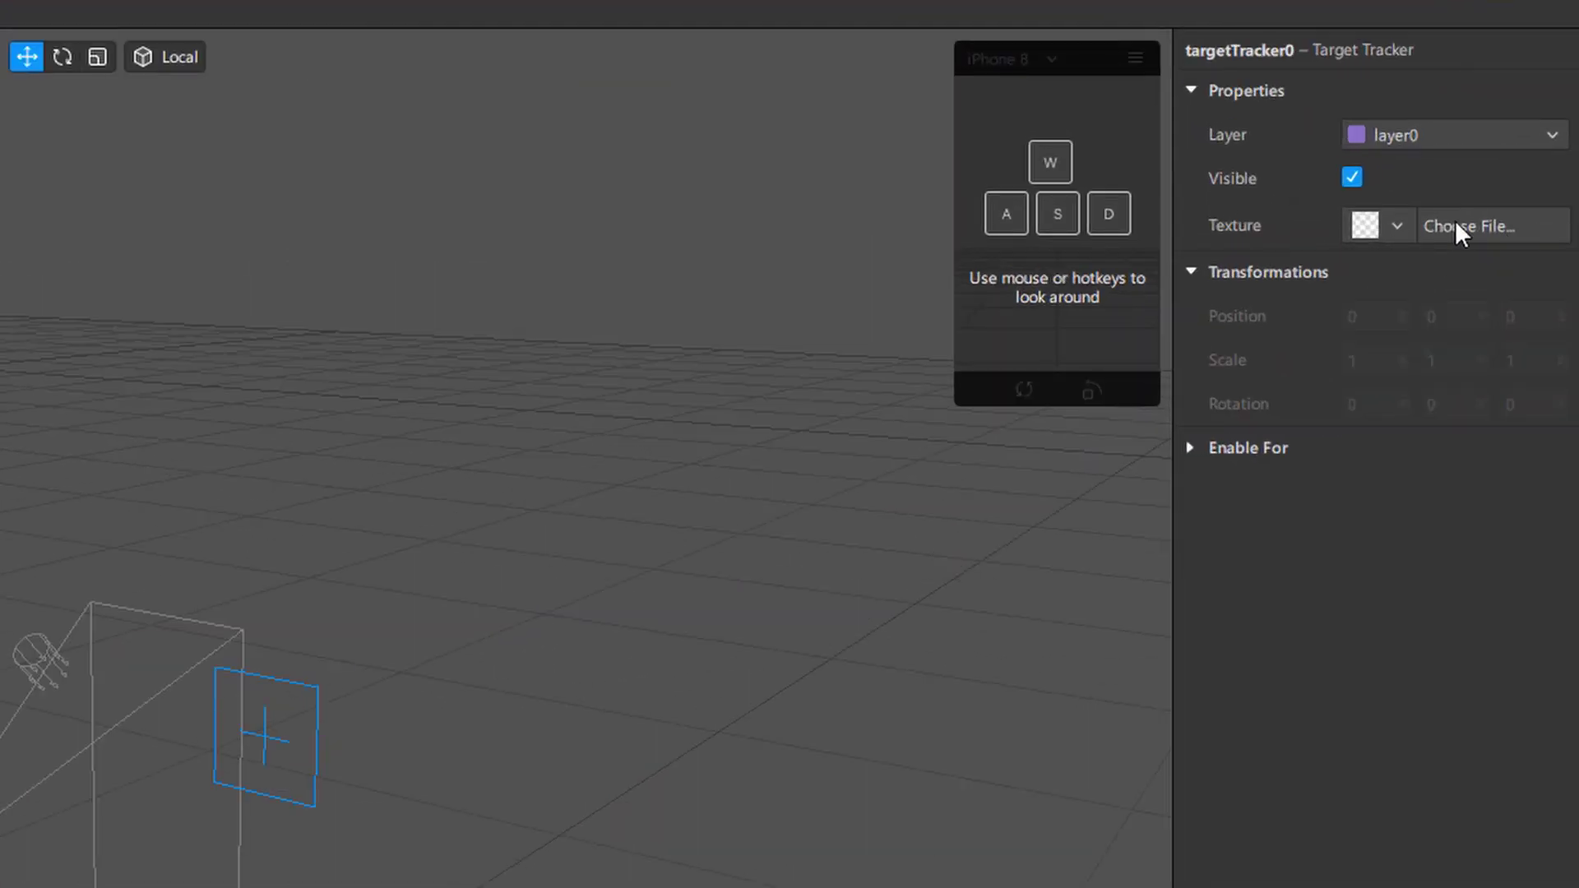
- Import the palm-leaf image SAVE_20190824_122139 from the computer as the target tracker's texture
left_click(1510, 219)
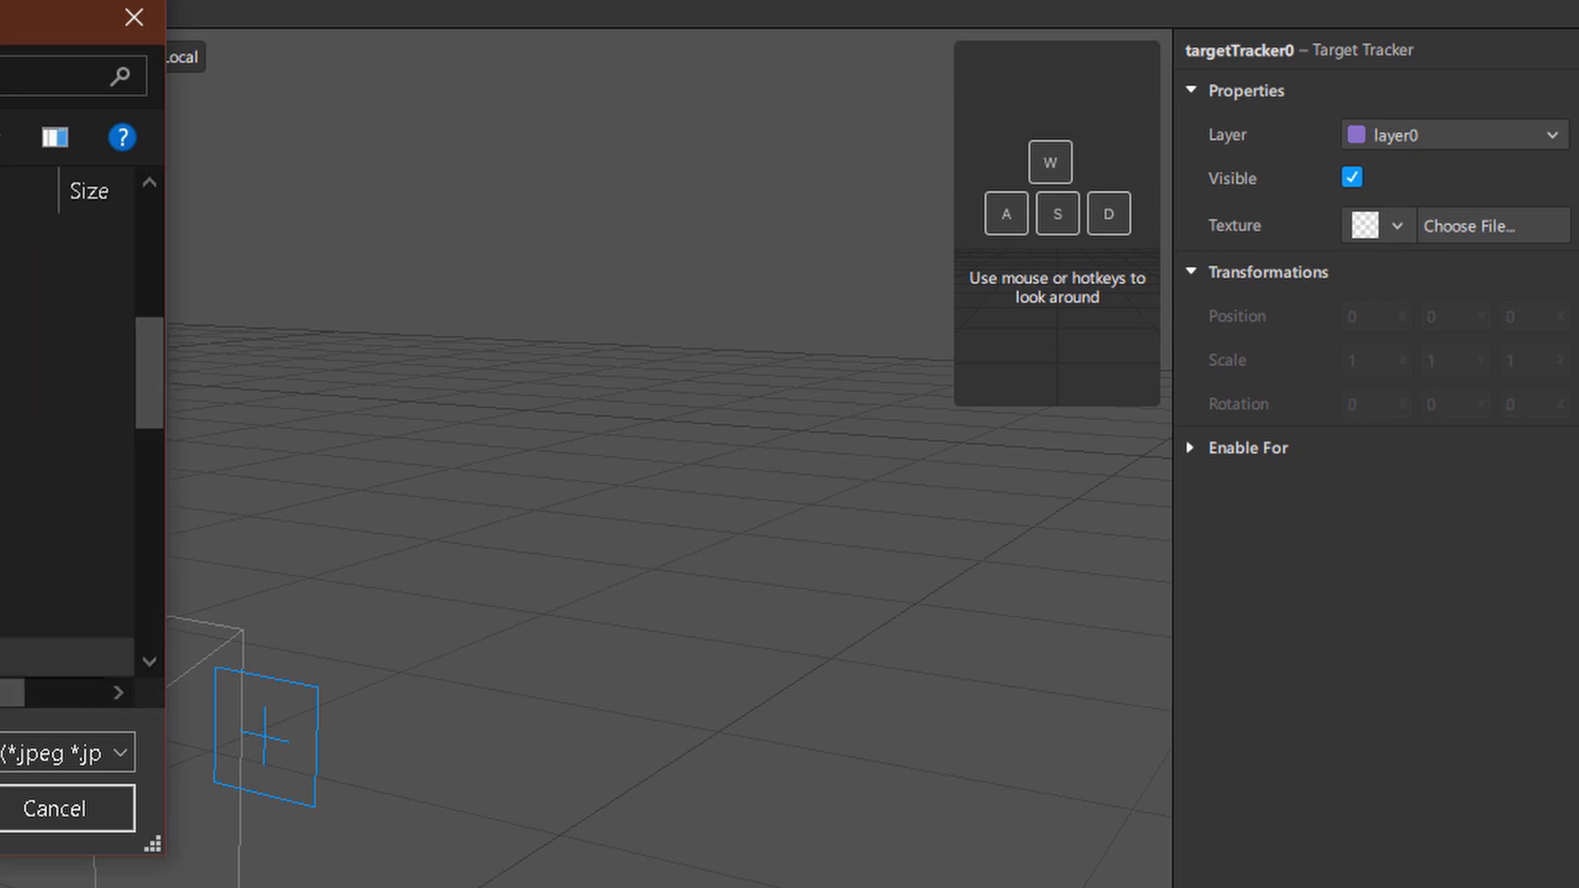
scroll(65, 497, "down", 7)
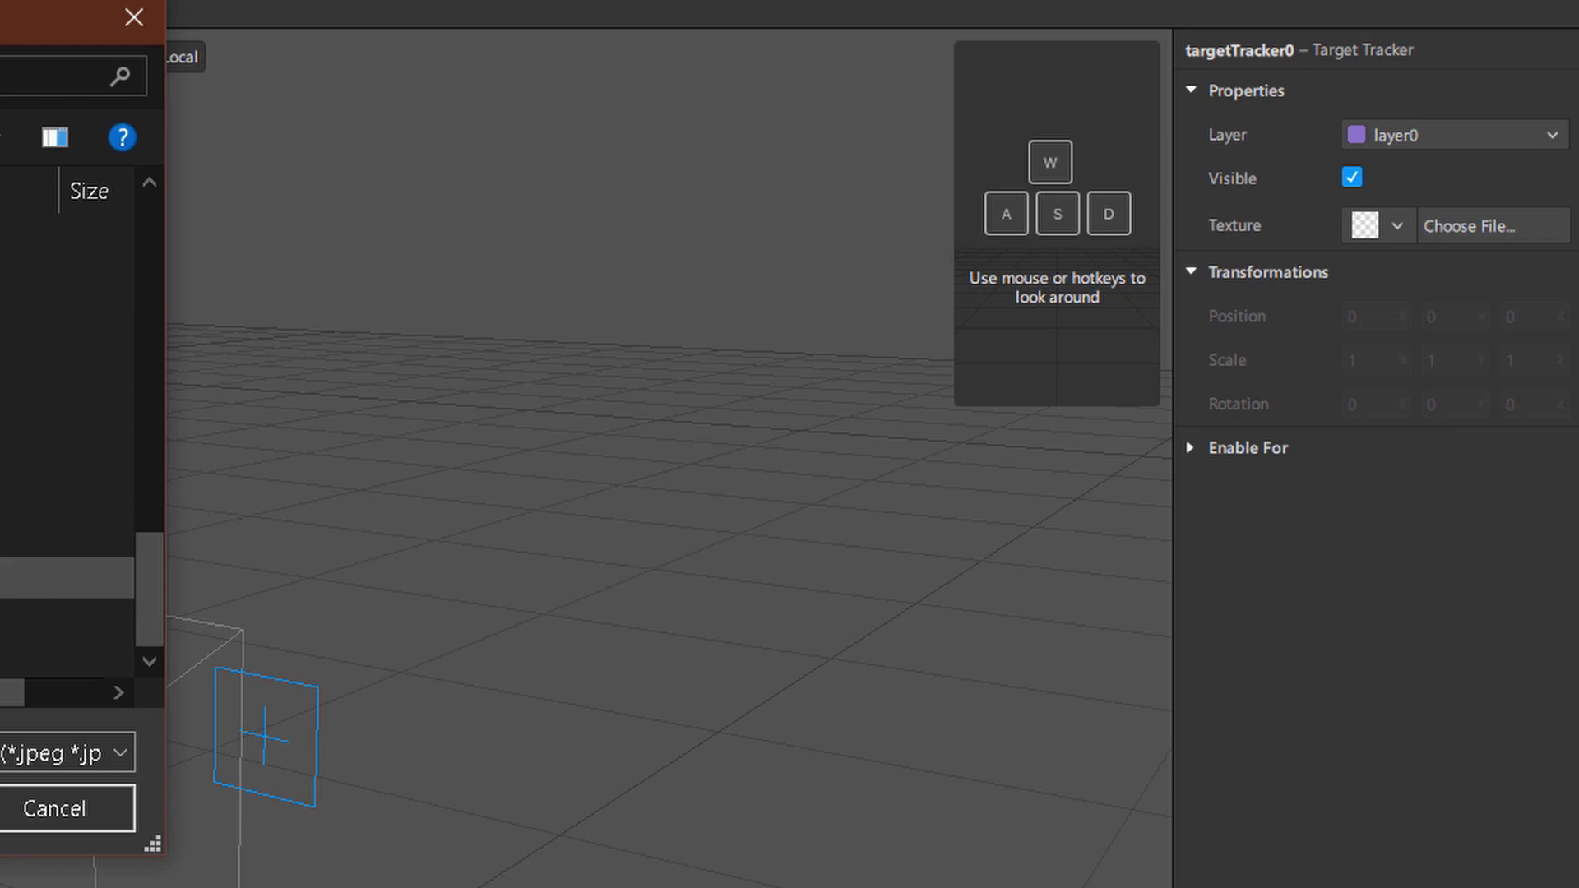
double_click(66, 617)
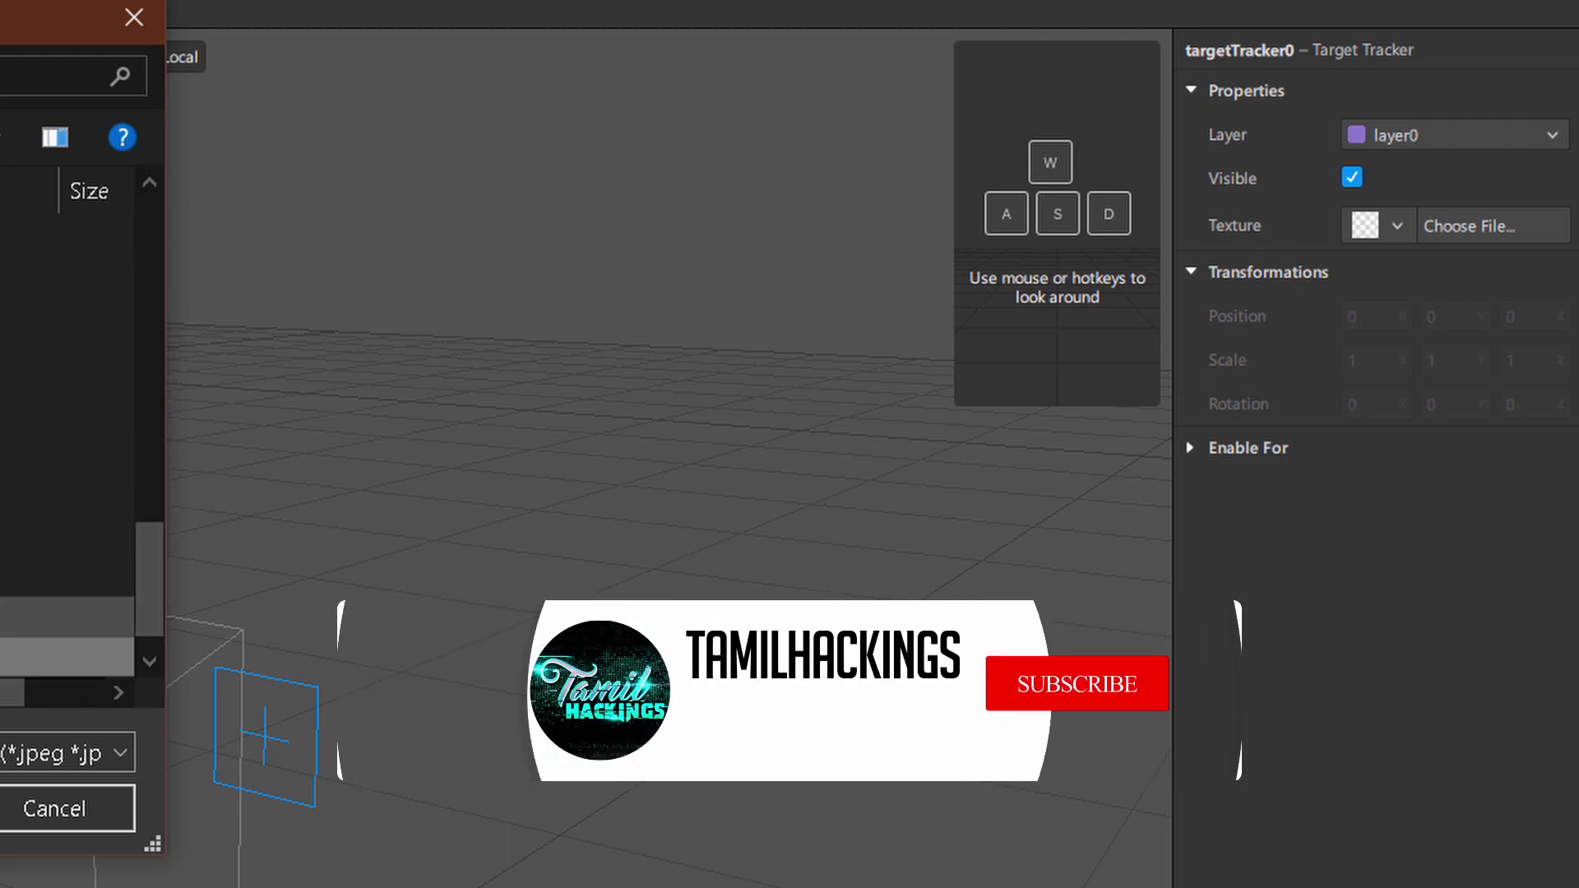
double_click(66, 246)
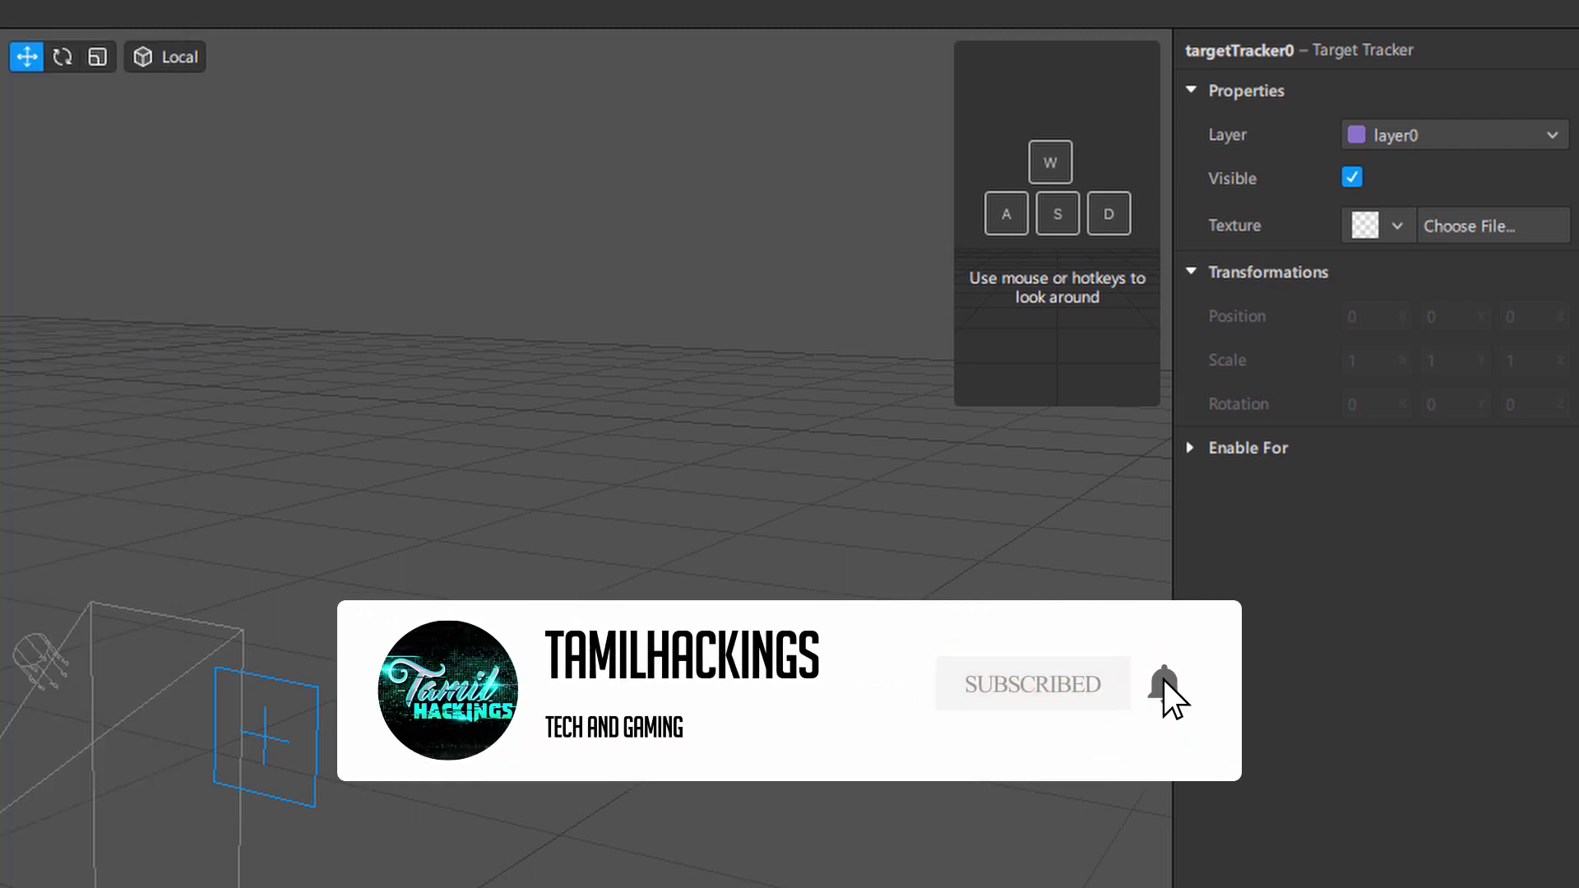
left_click_drag(198, 632, 575, 569)
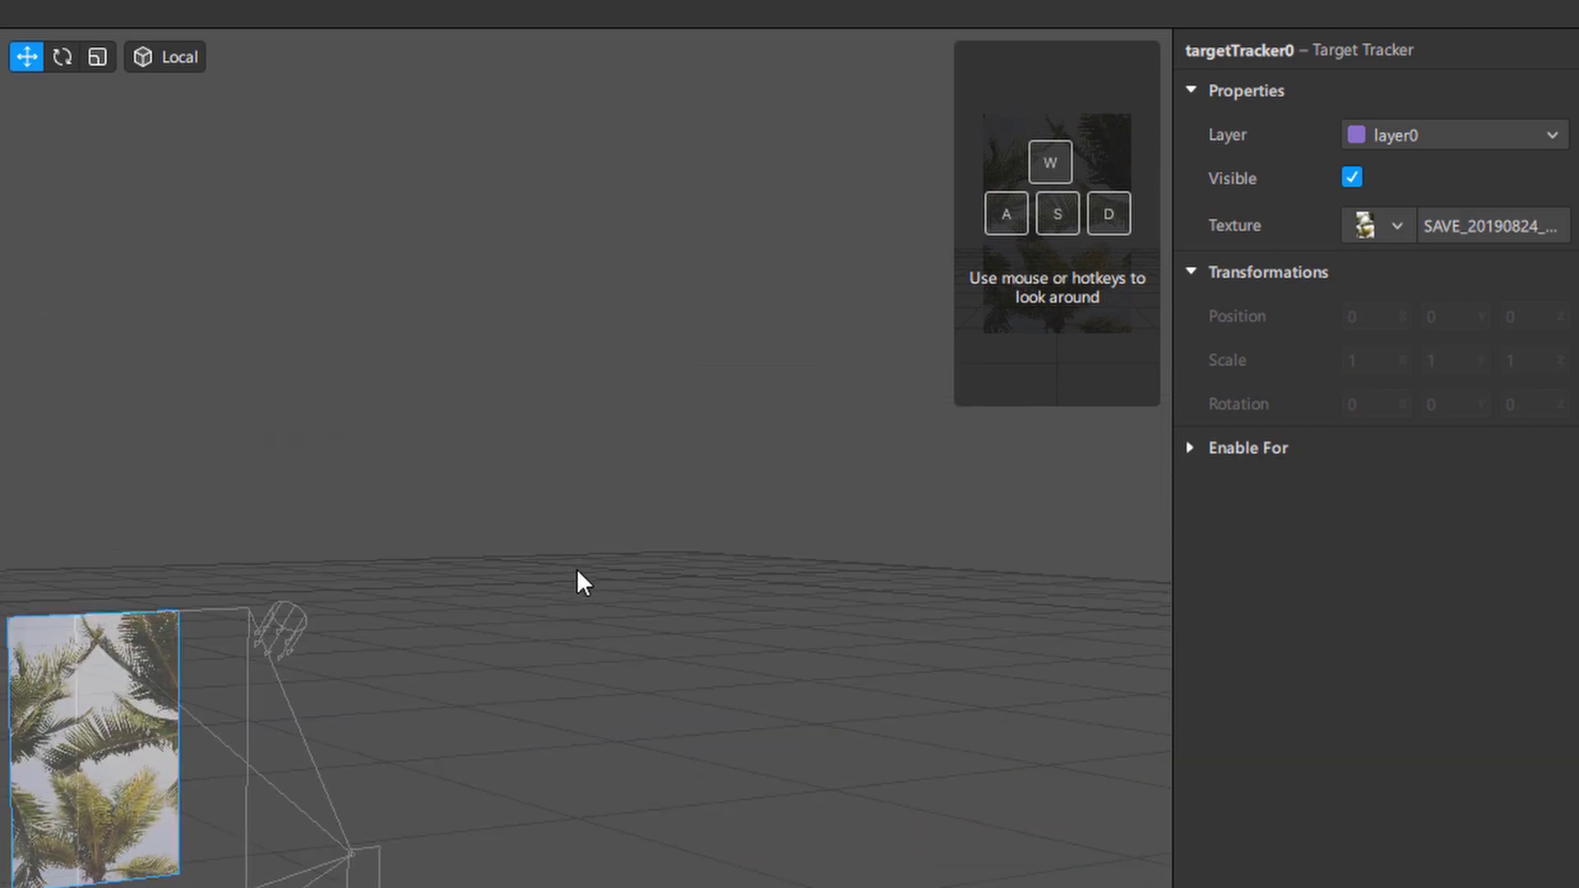
scroll(293, 622, "down", 3)
scroll(293, 622, "up", 5)
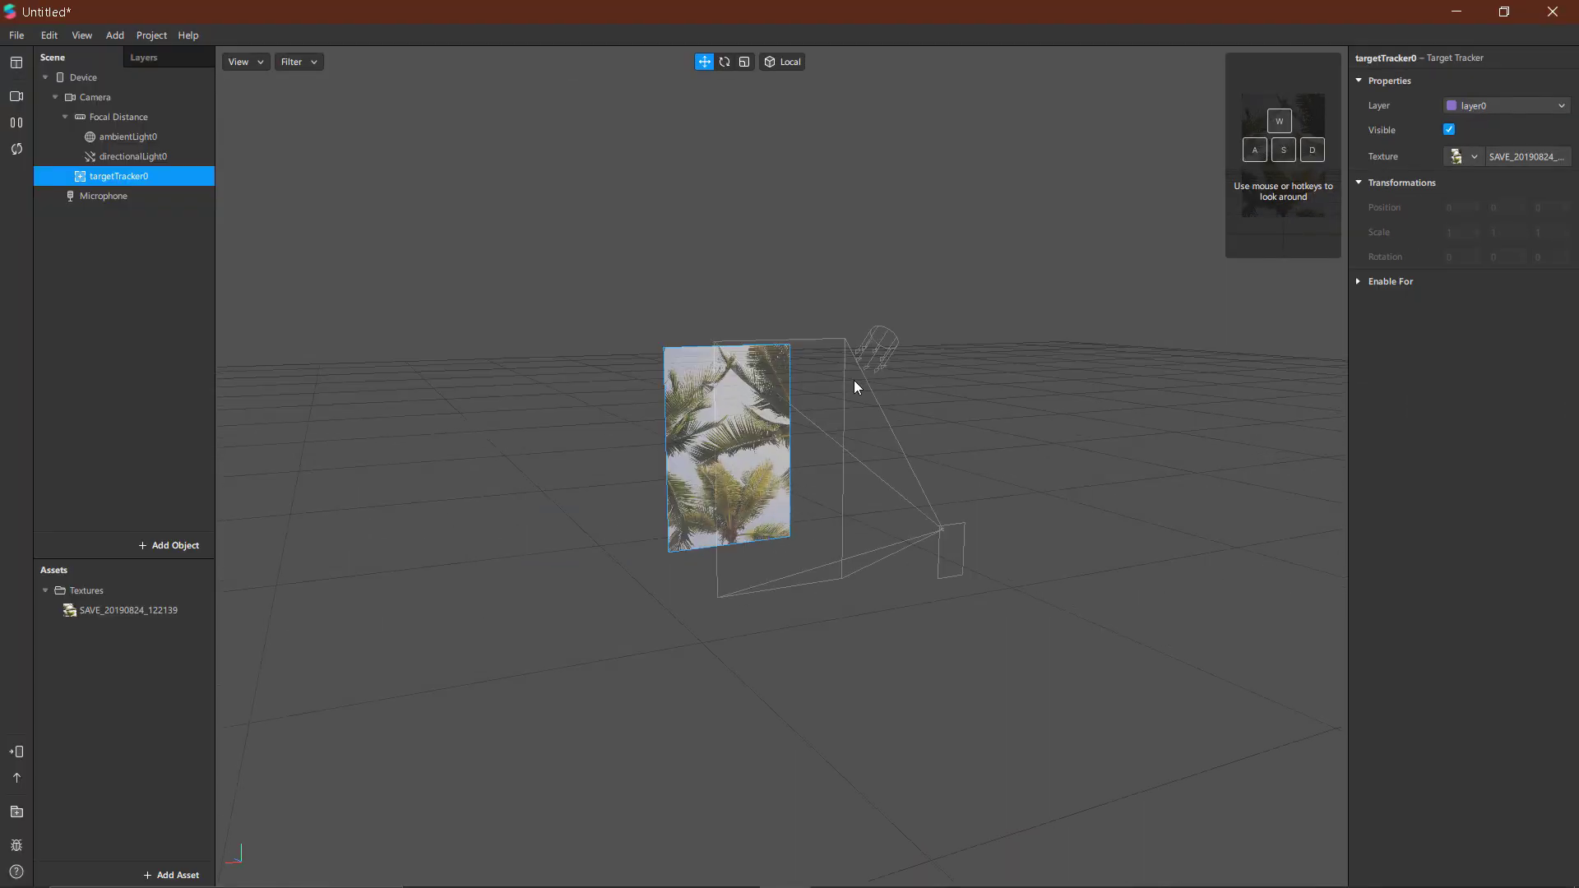
left_click_drag(855, 383, 798, 395)
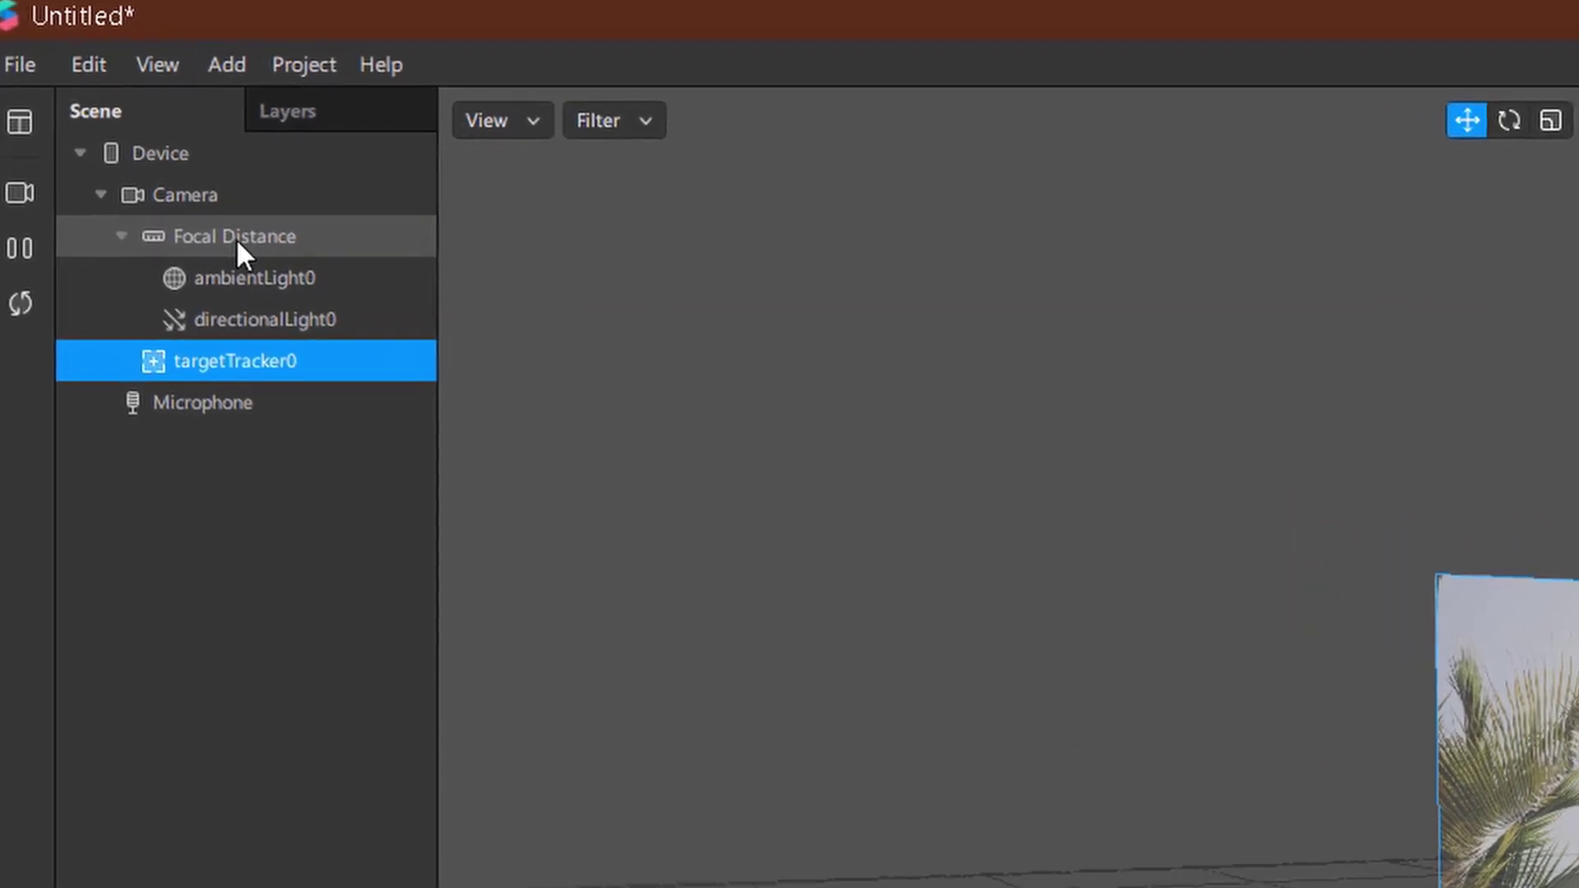
- Add a Canvas under the target tracker and set its mode to World space
right_click(260, 354)
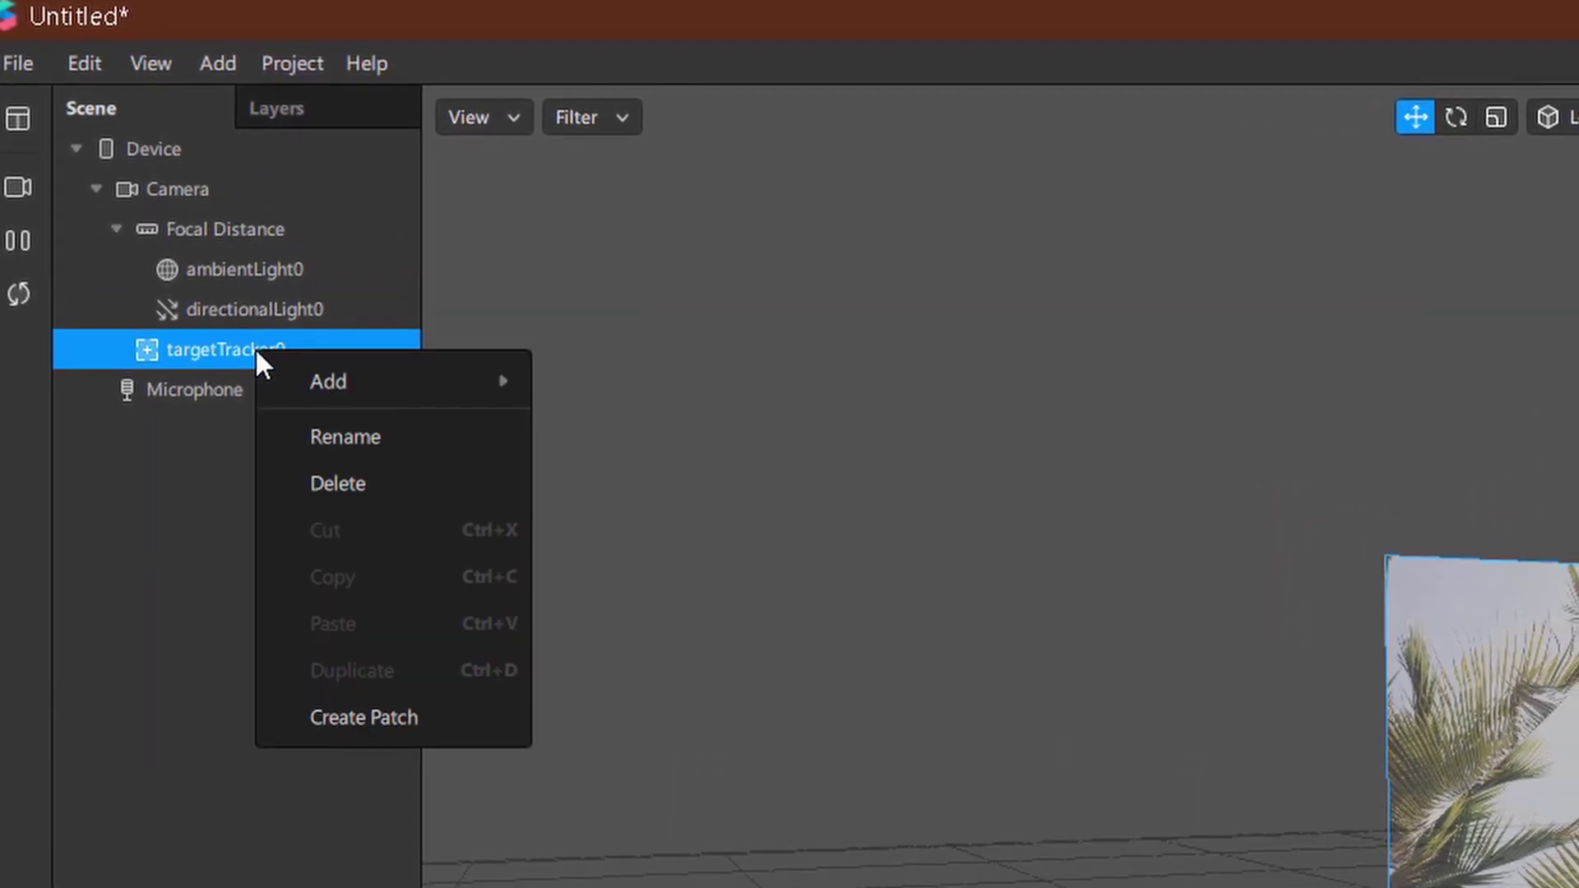
mouse_move(400, 370)
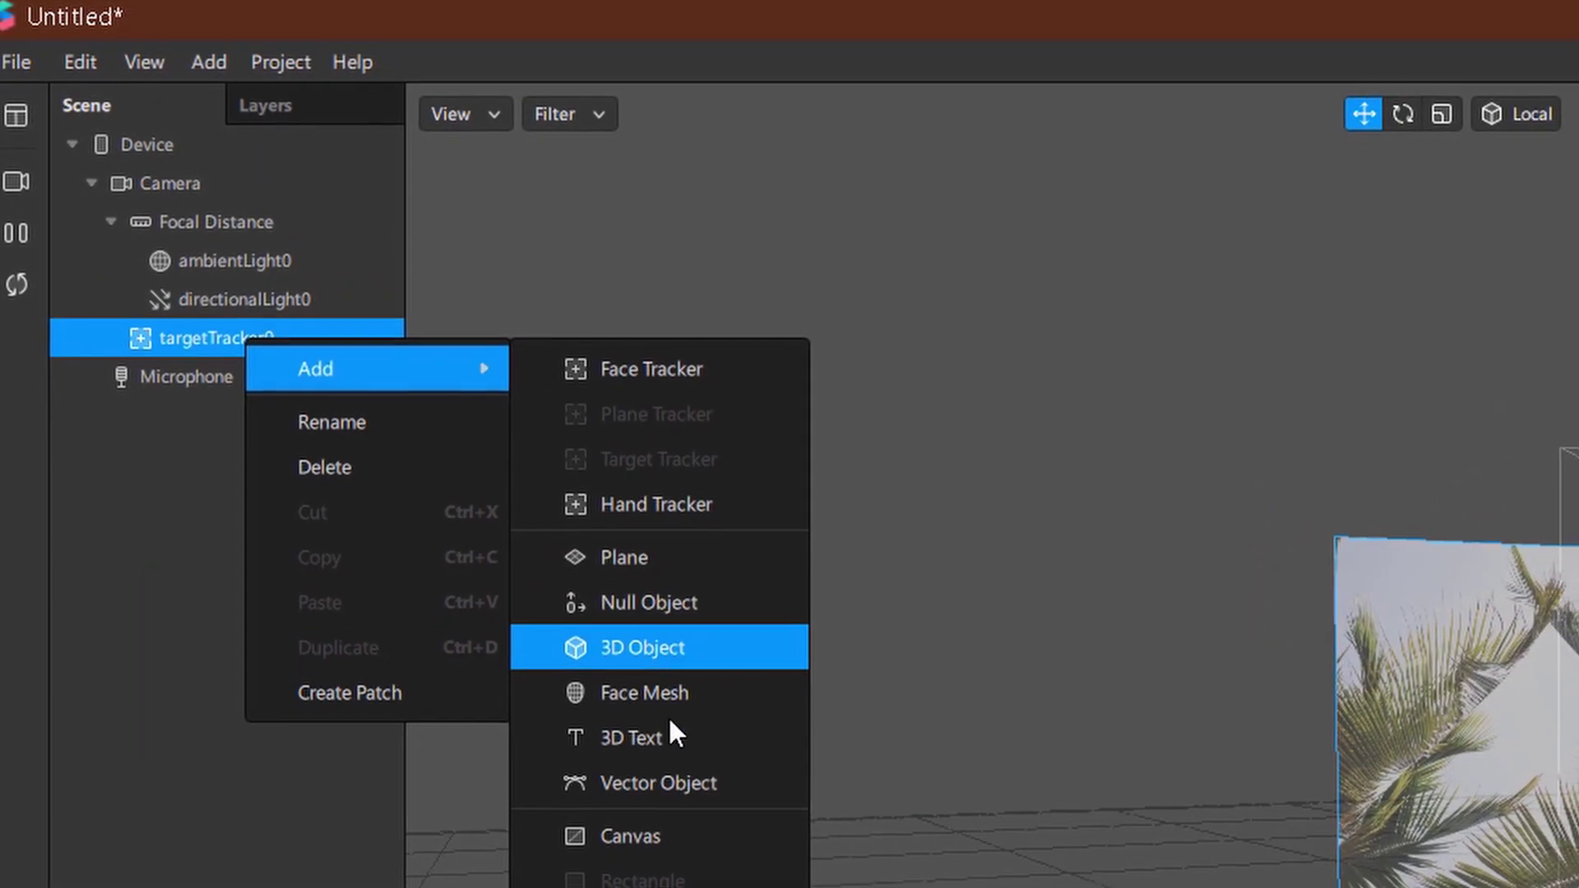
left_click(668, 819)
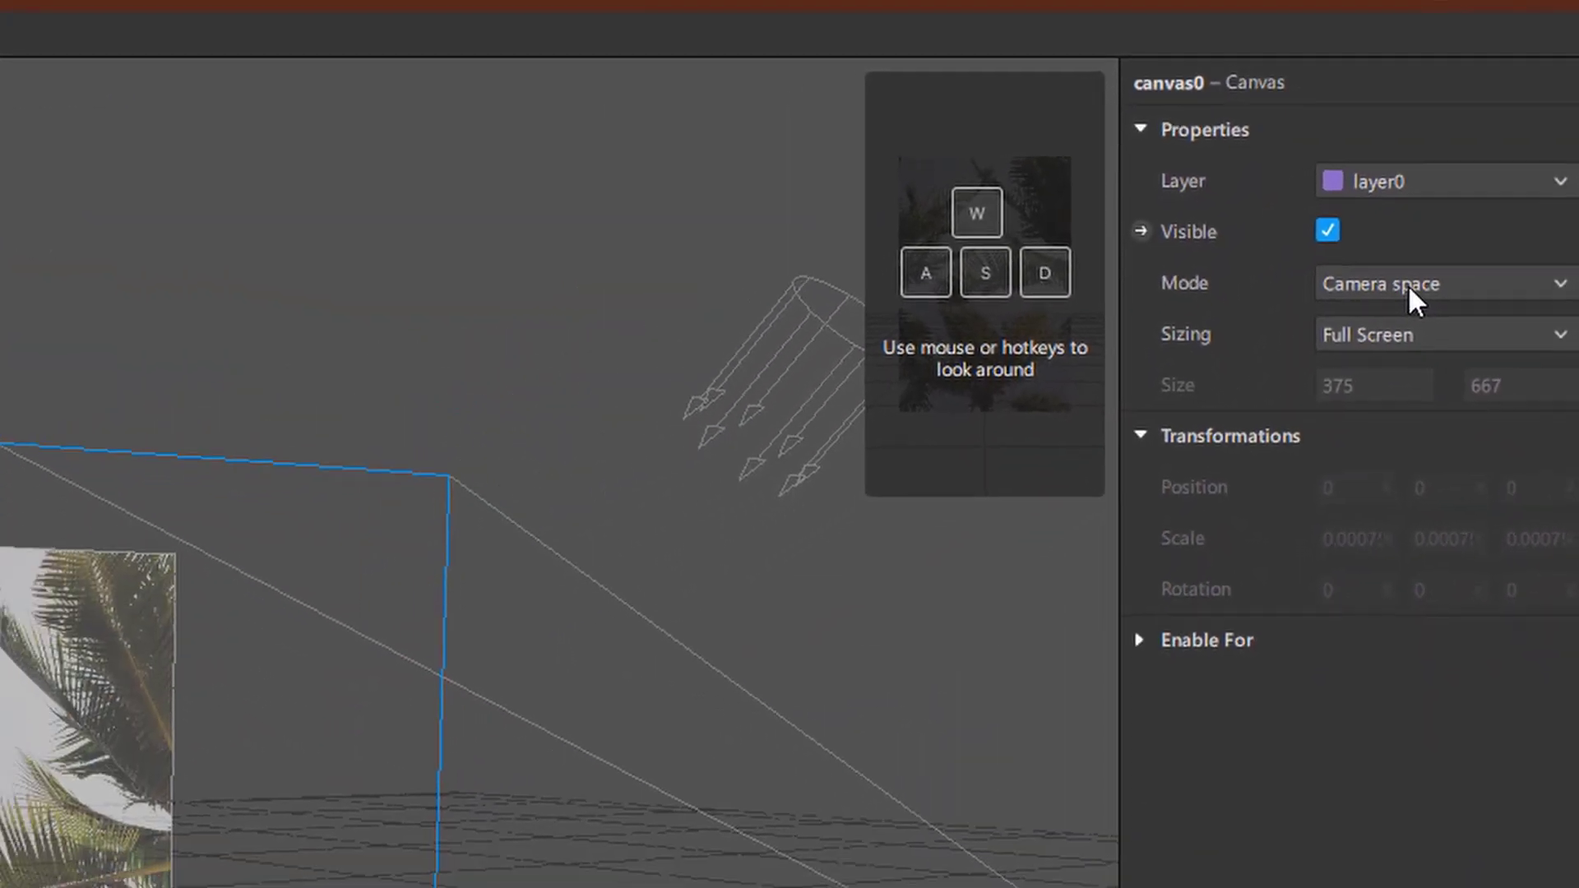
left_click(1337, 328)
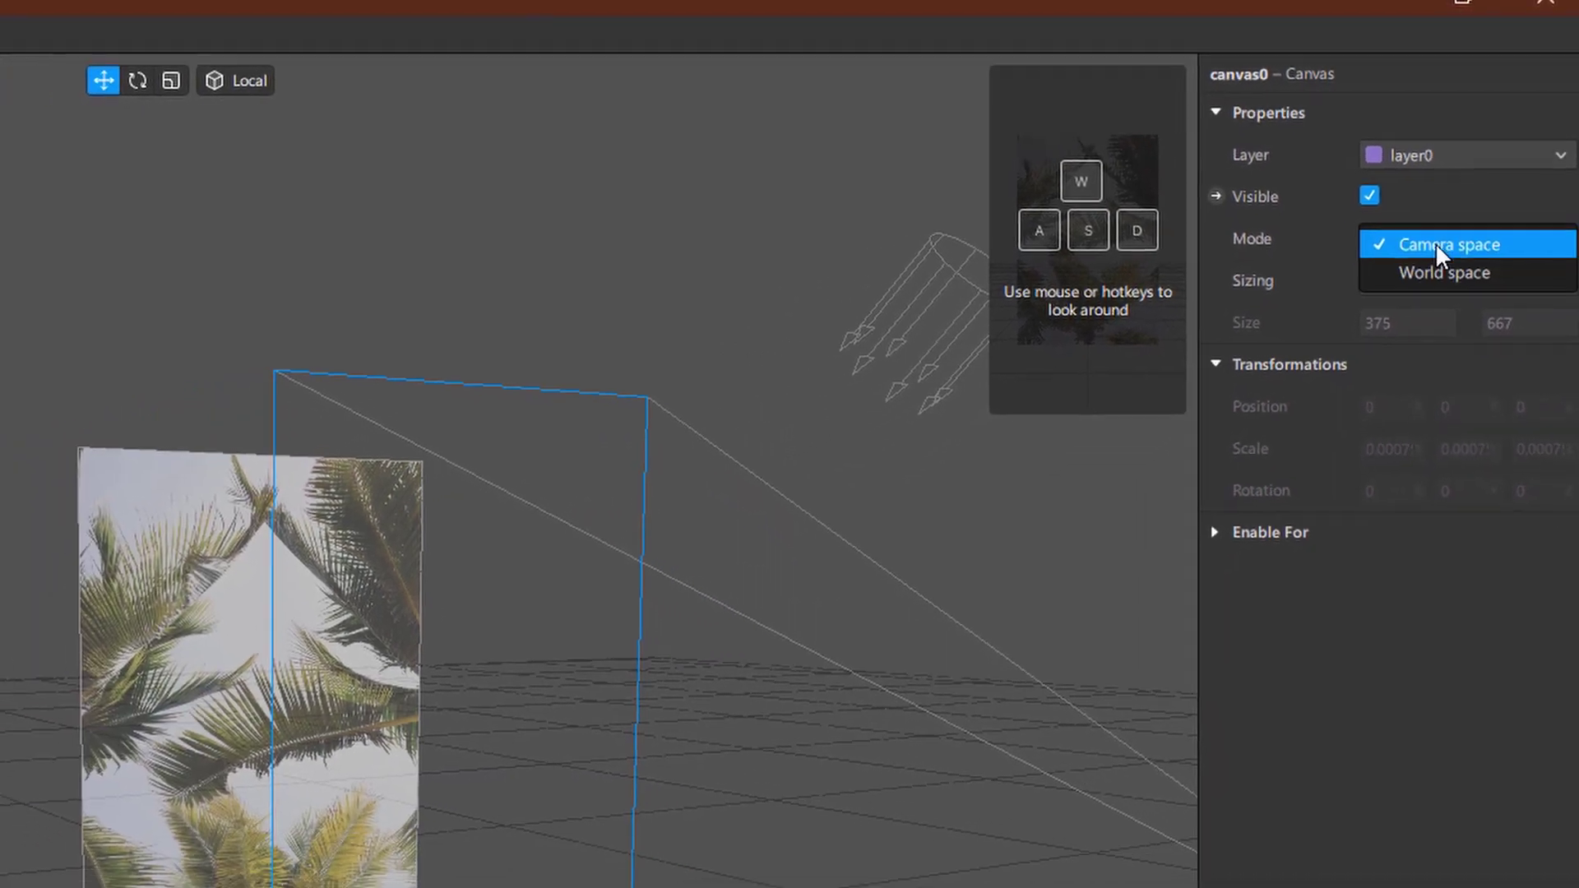
left_click(1444, 272)
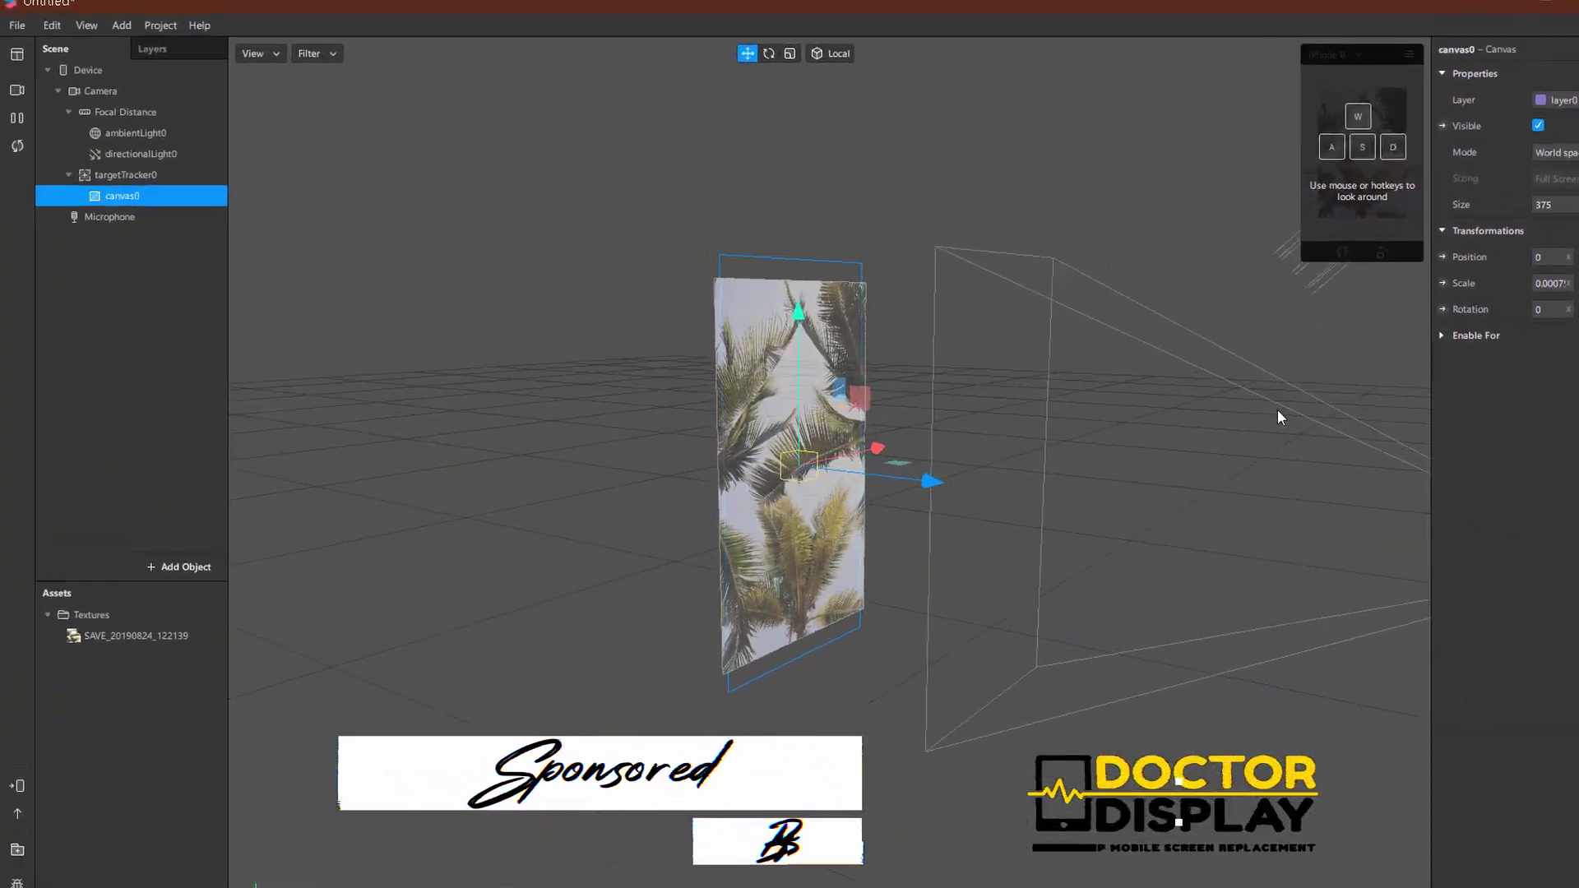
- Add a Rectangle under the world-space canvas and set its size to 300 by 400
right_click(144, 193)
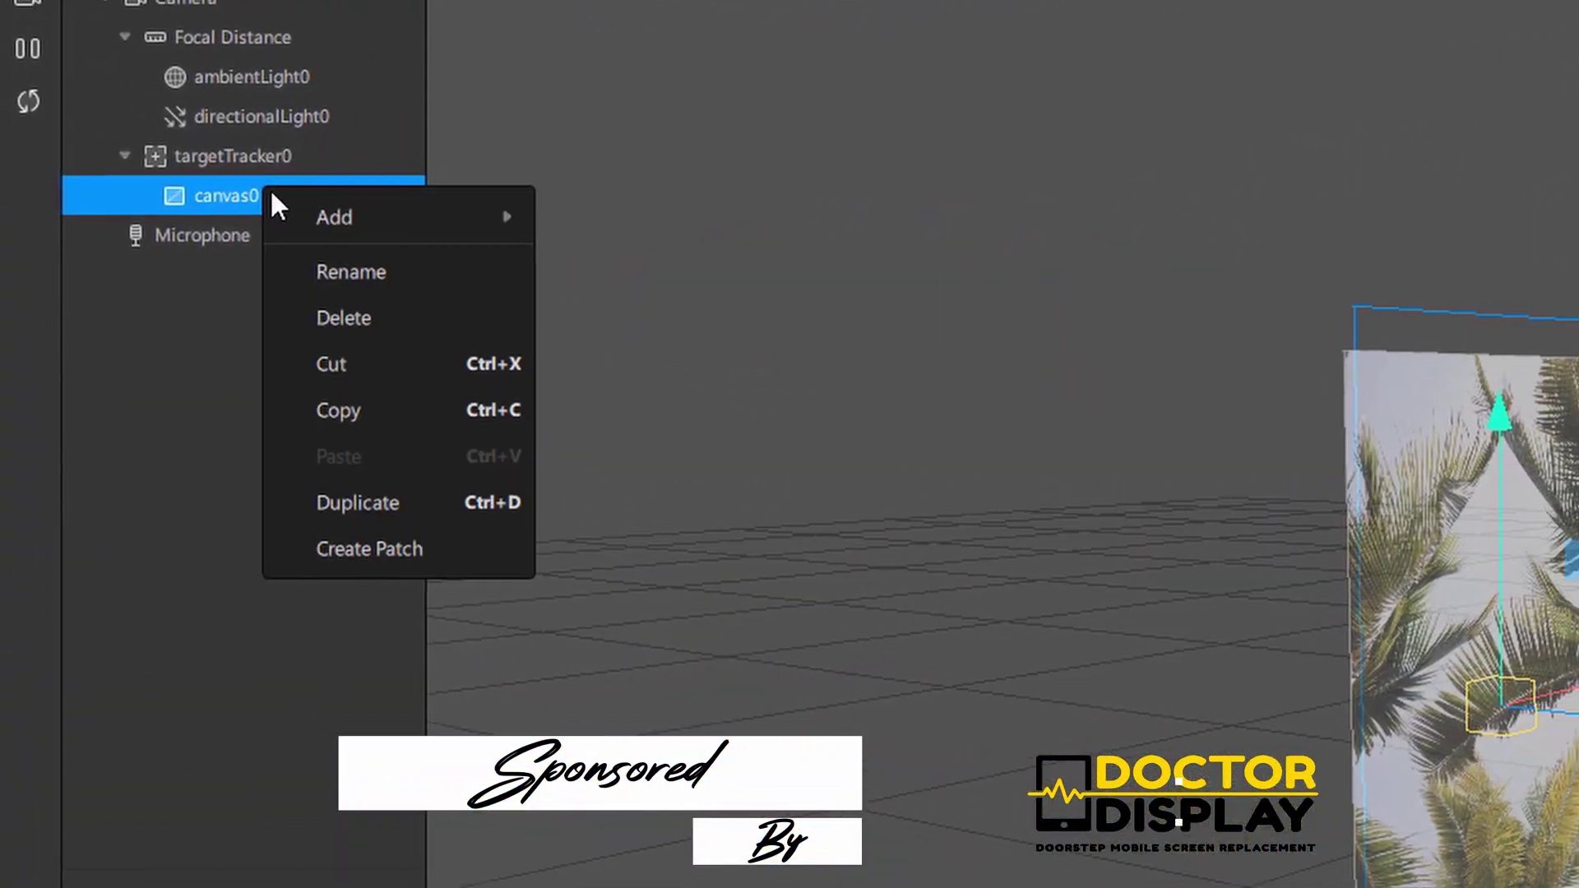
mouse_move(362, 218)
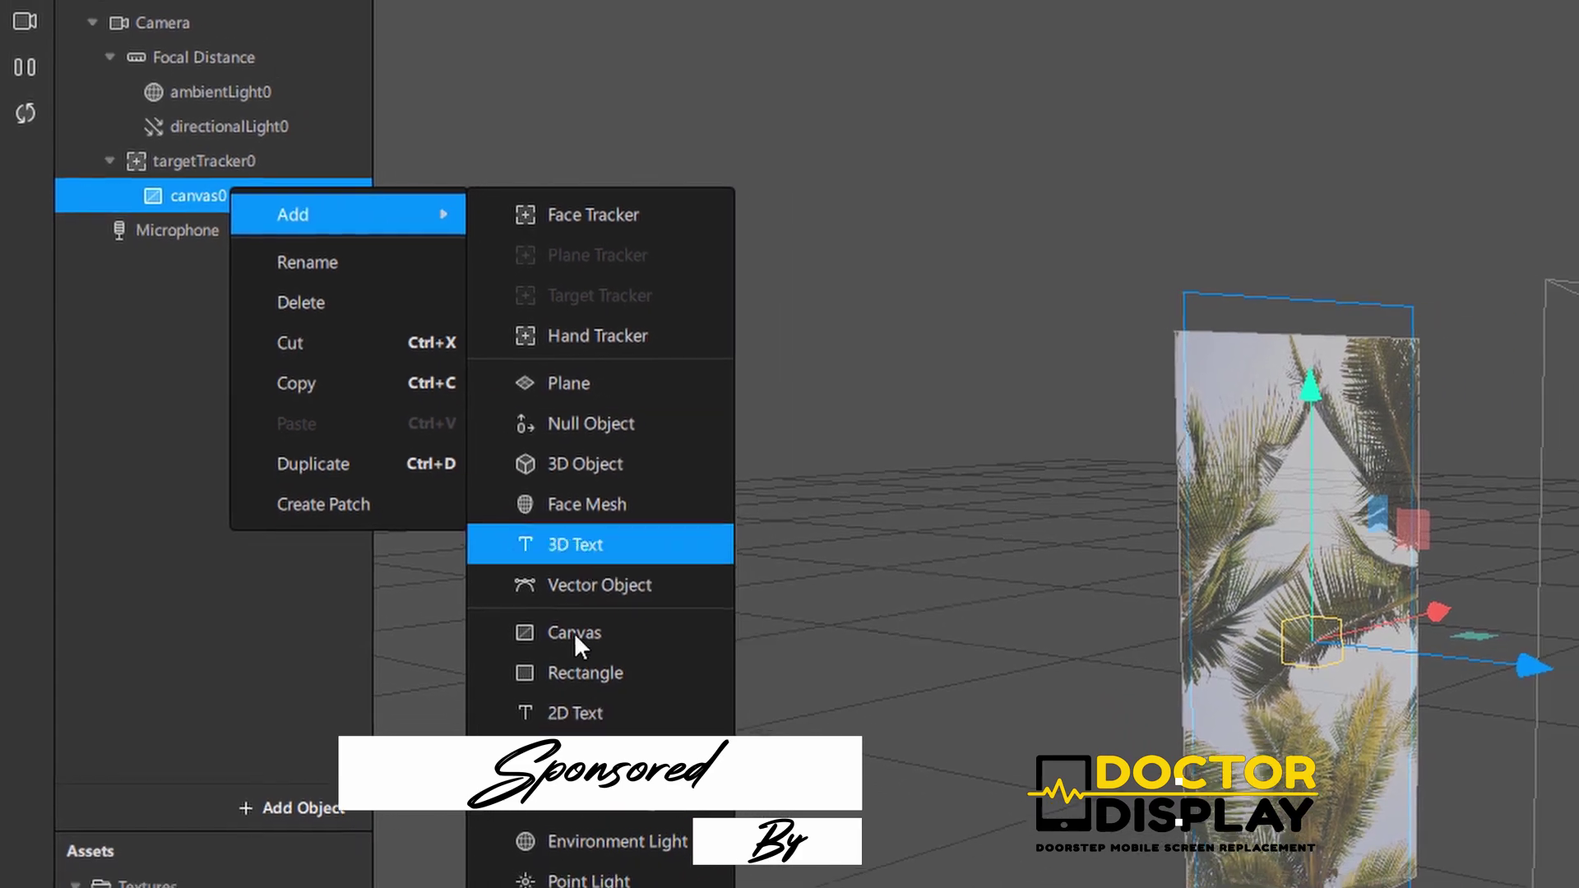
left_click(508, 605)
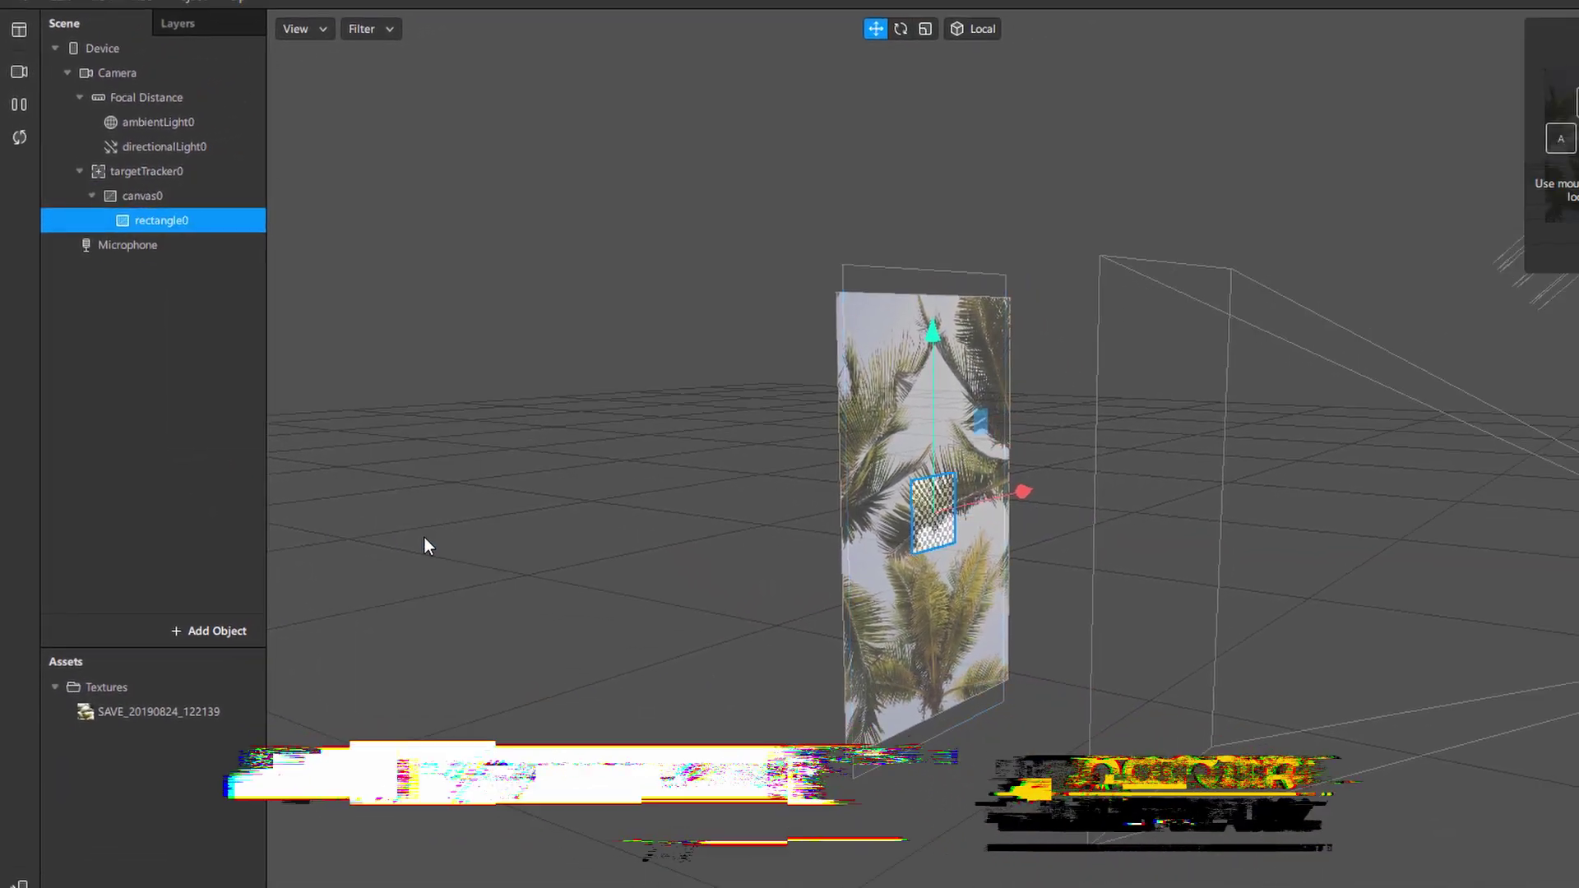
left_click_drag(441, 457, 1429, 444)
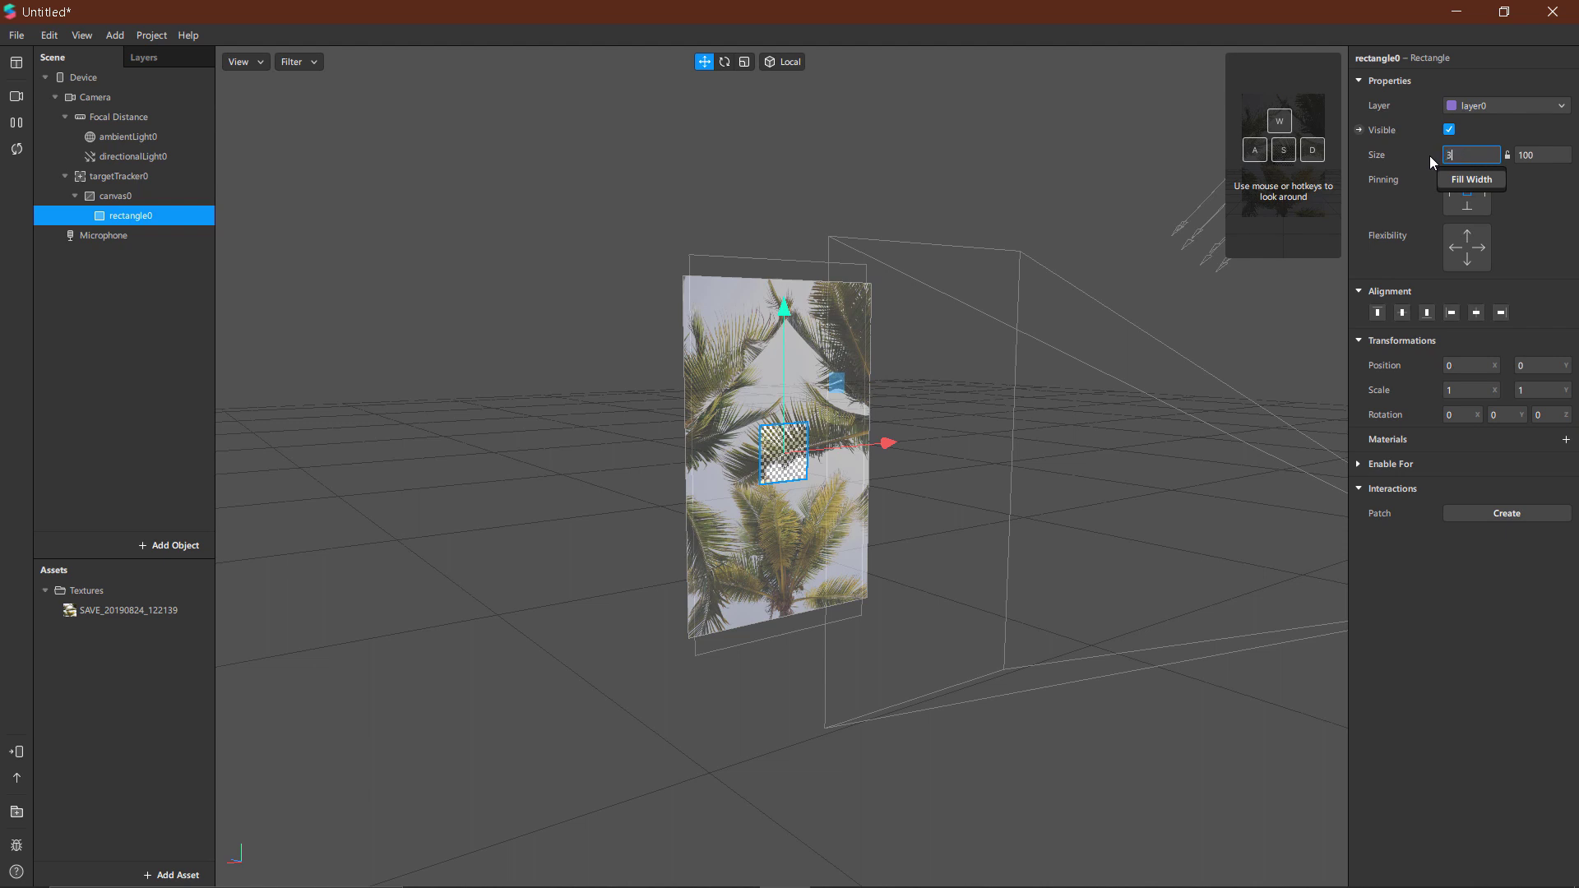
type("00")
key("Return")
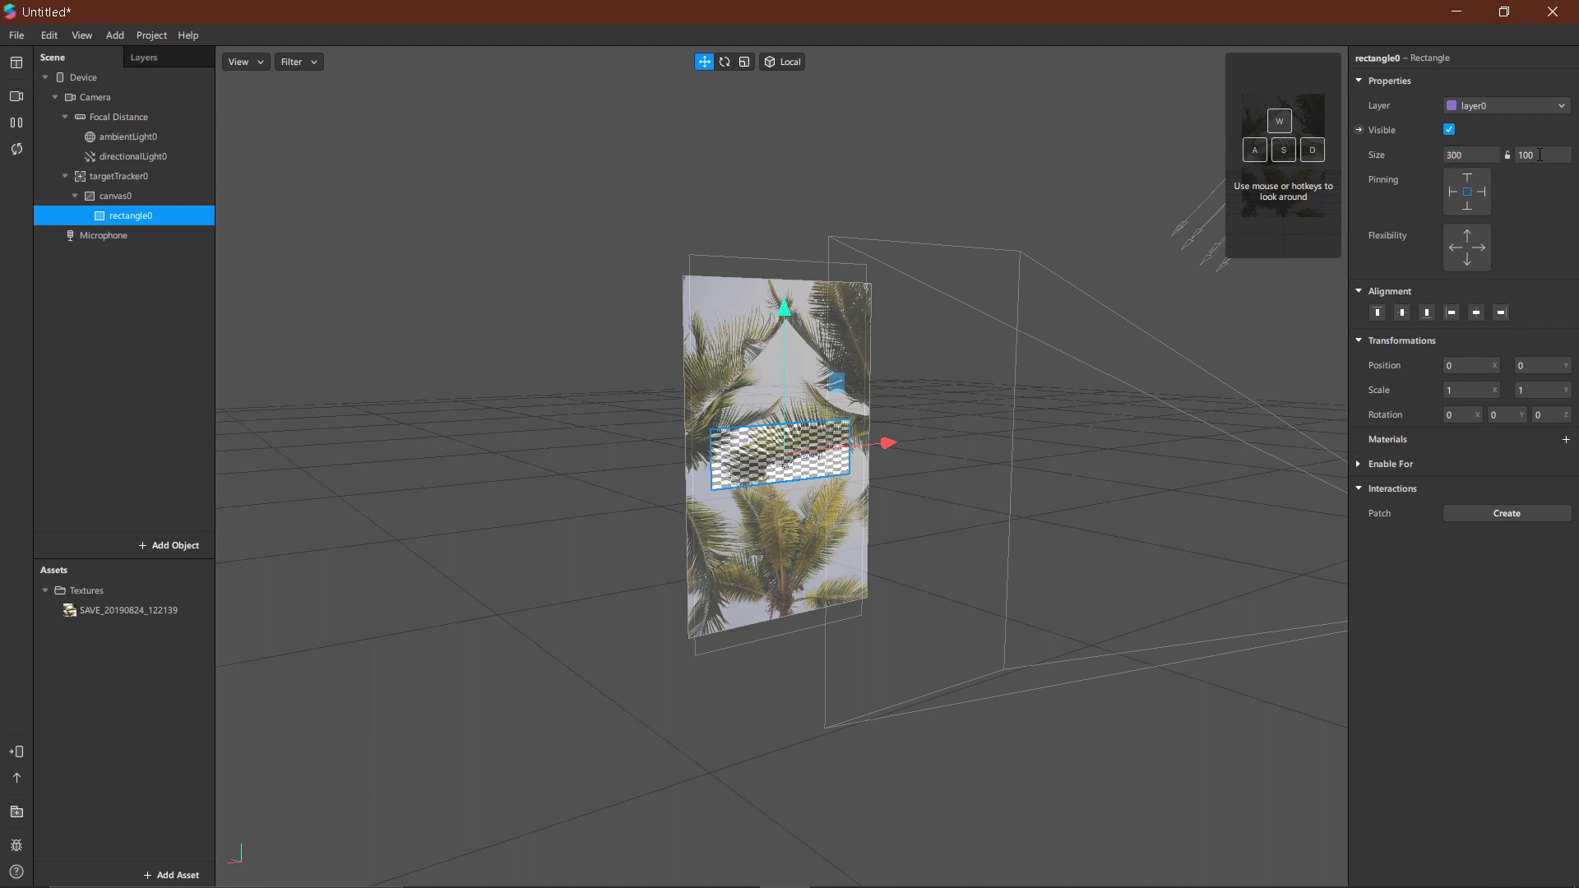
left_click(1540, 155)
type("400")
key("Return")
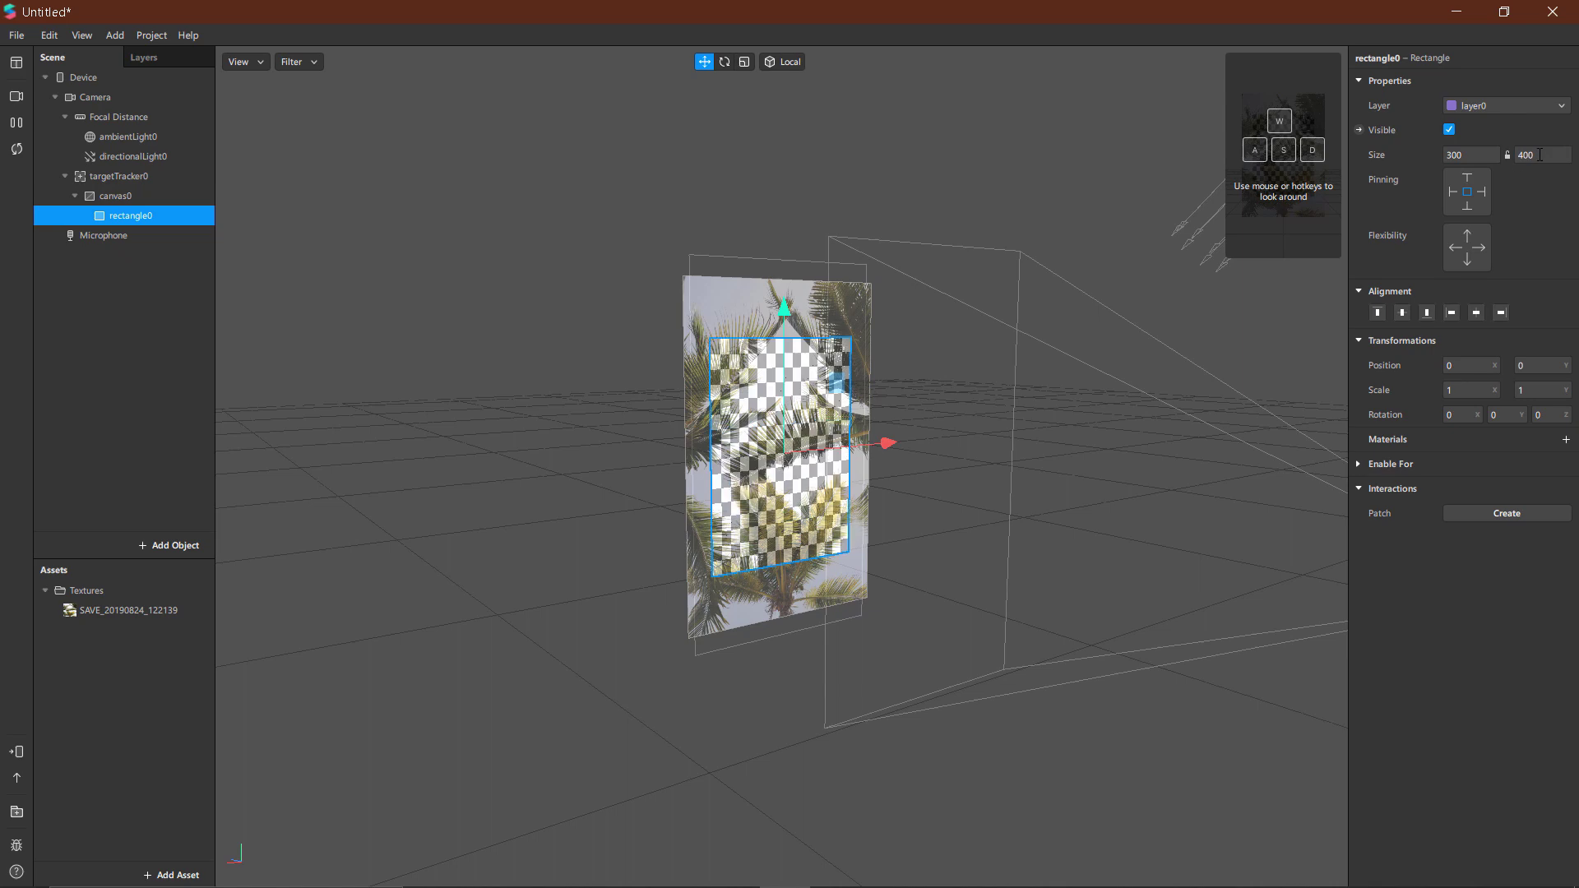
- Move the rectangle beside the target image to about X -394 and give it a new material
left_click_drag(1029, 334, 823, 394, "alt")
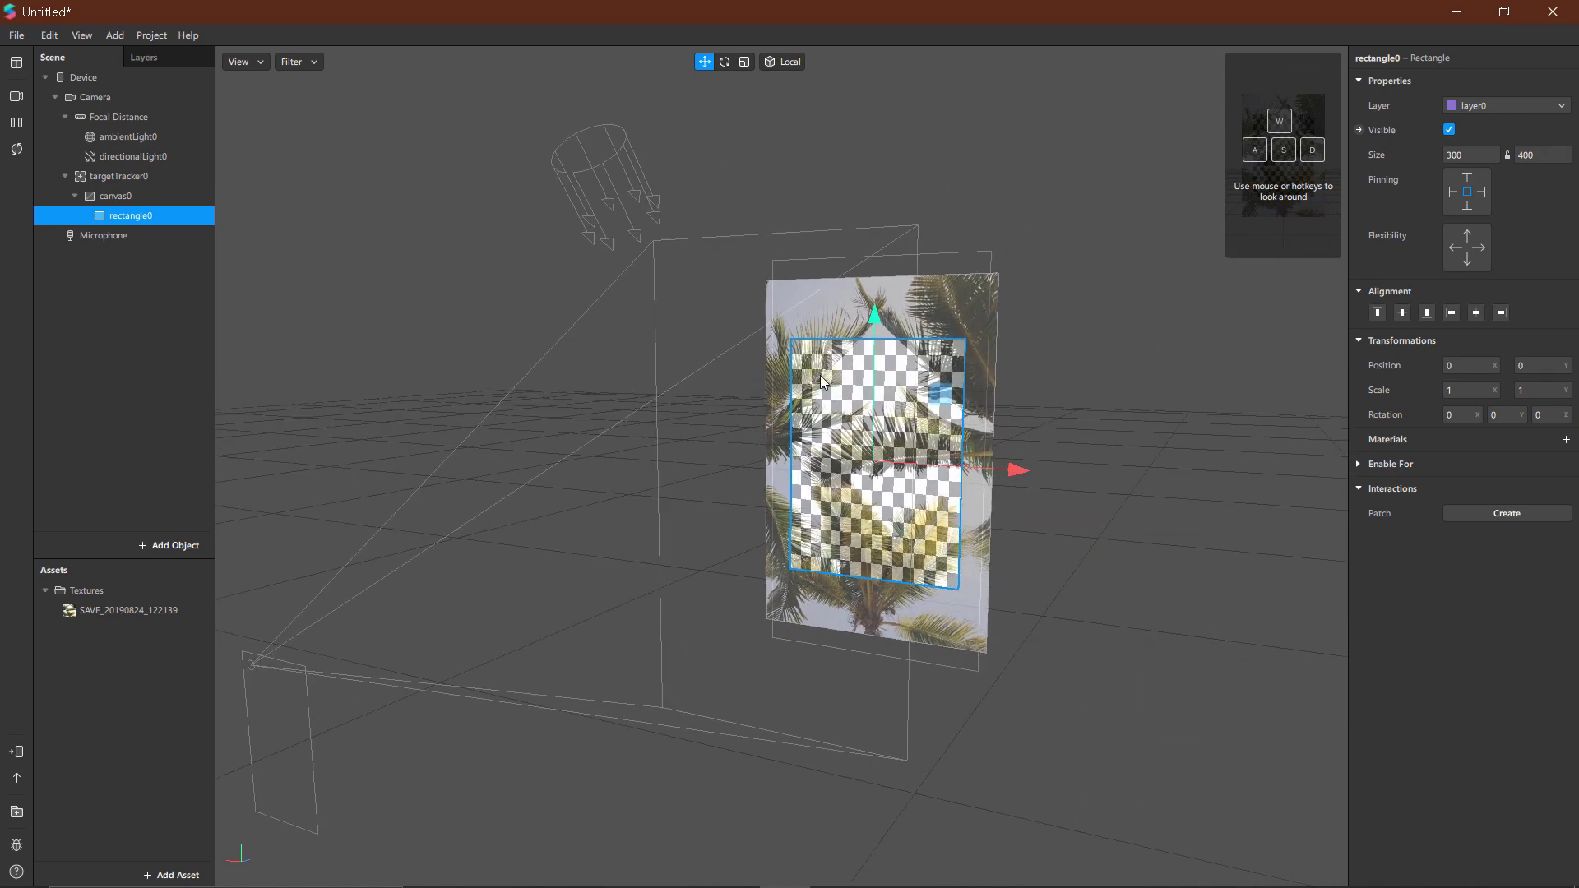
left_click_drag(936, 470, 788, 457)
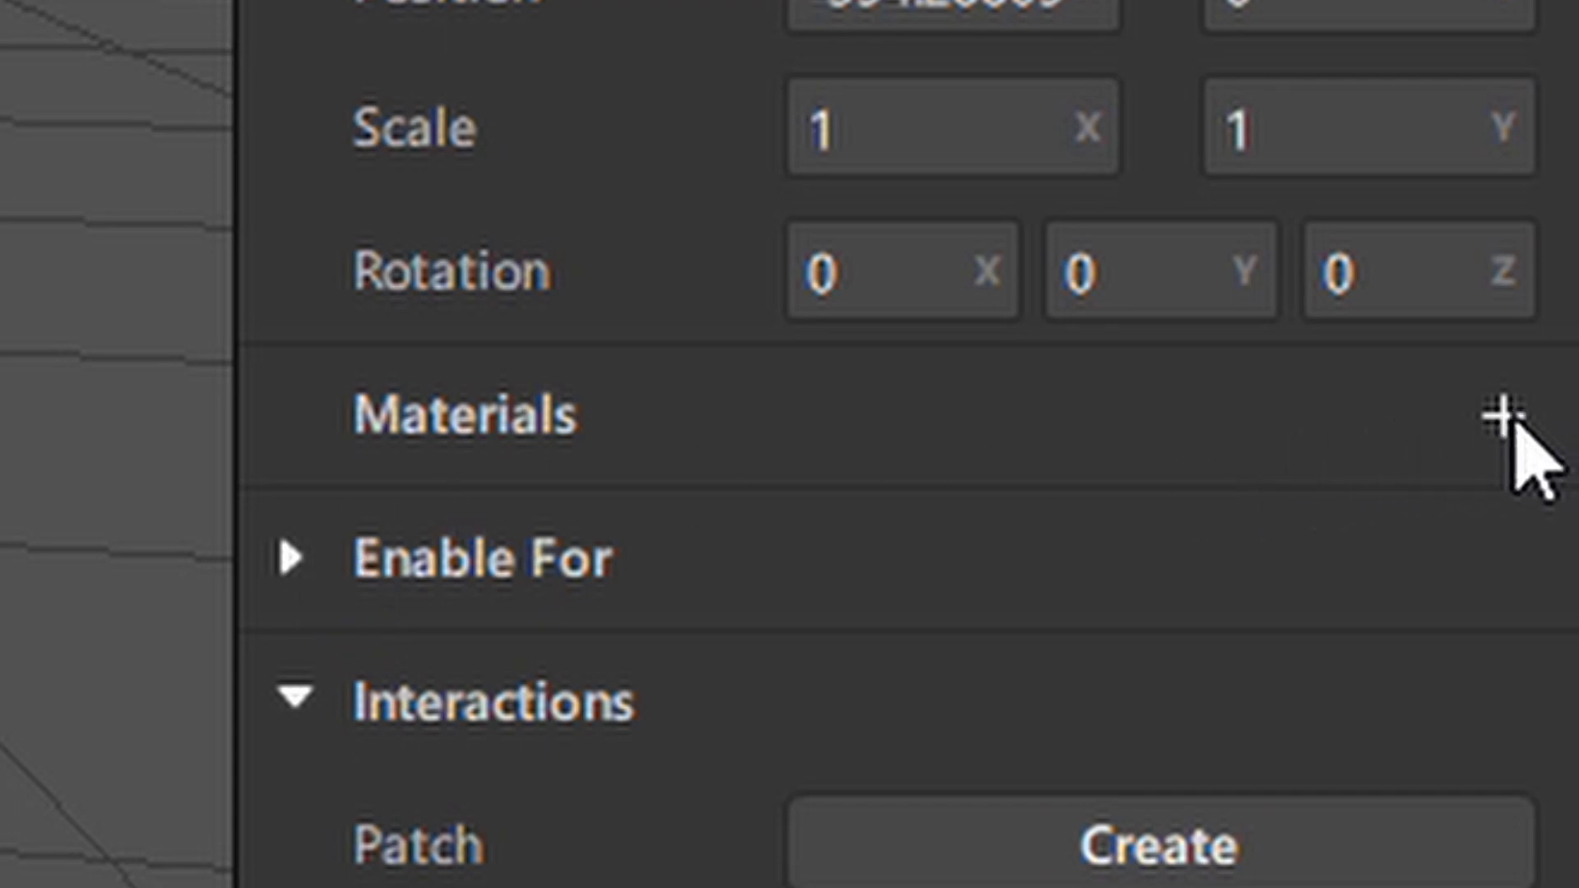
left_click(1504, 419)
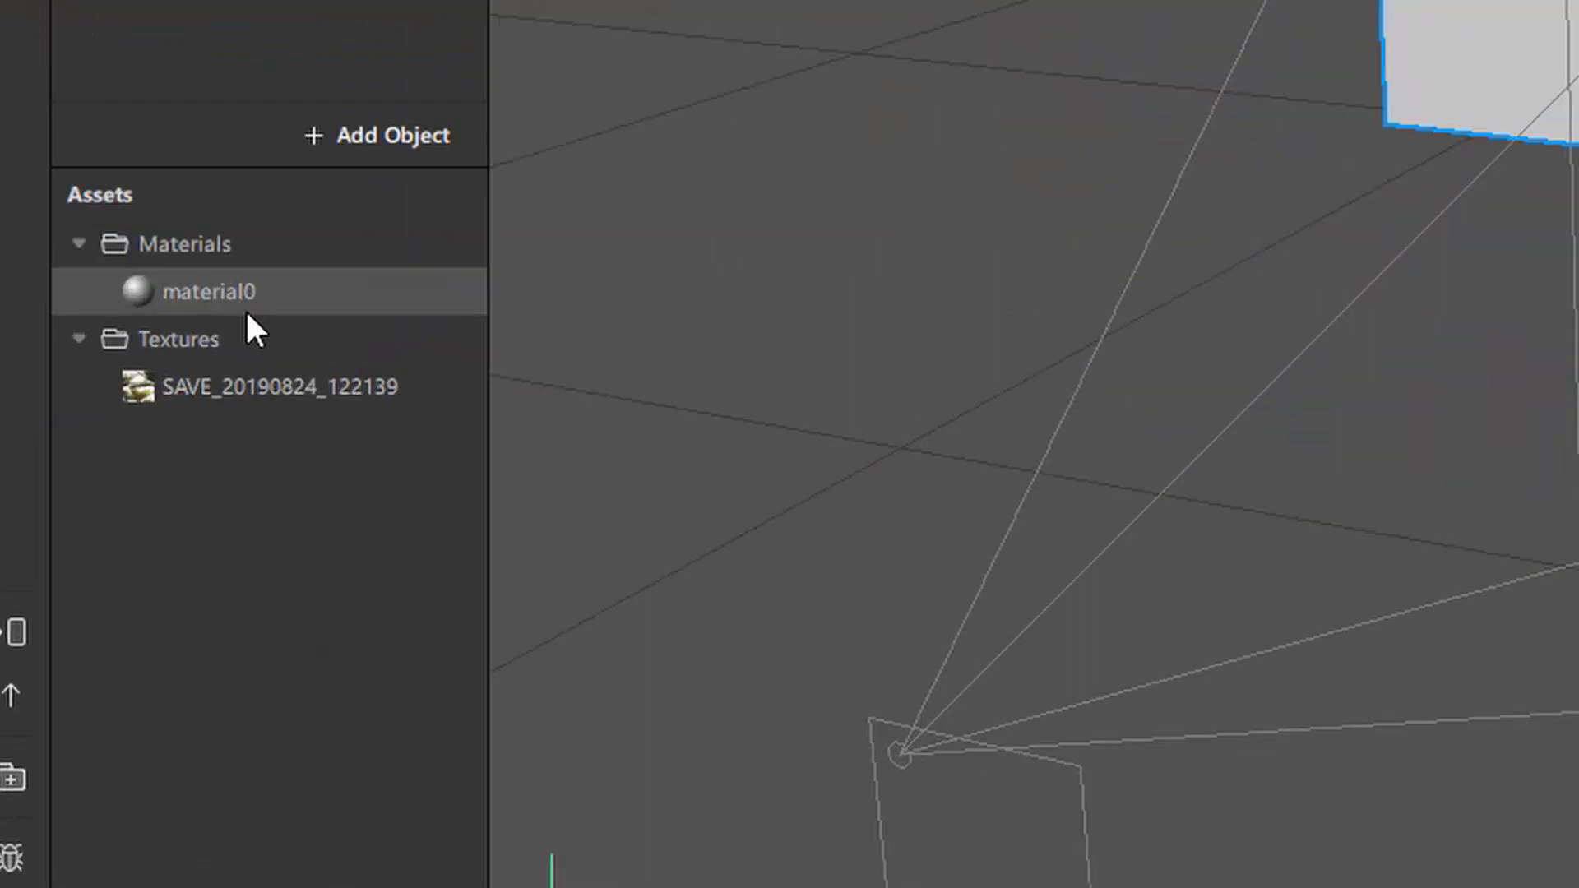
- Import the cover image from the Portfolios folder as a new diffuse texture for material0
left_click(116, 617)
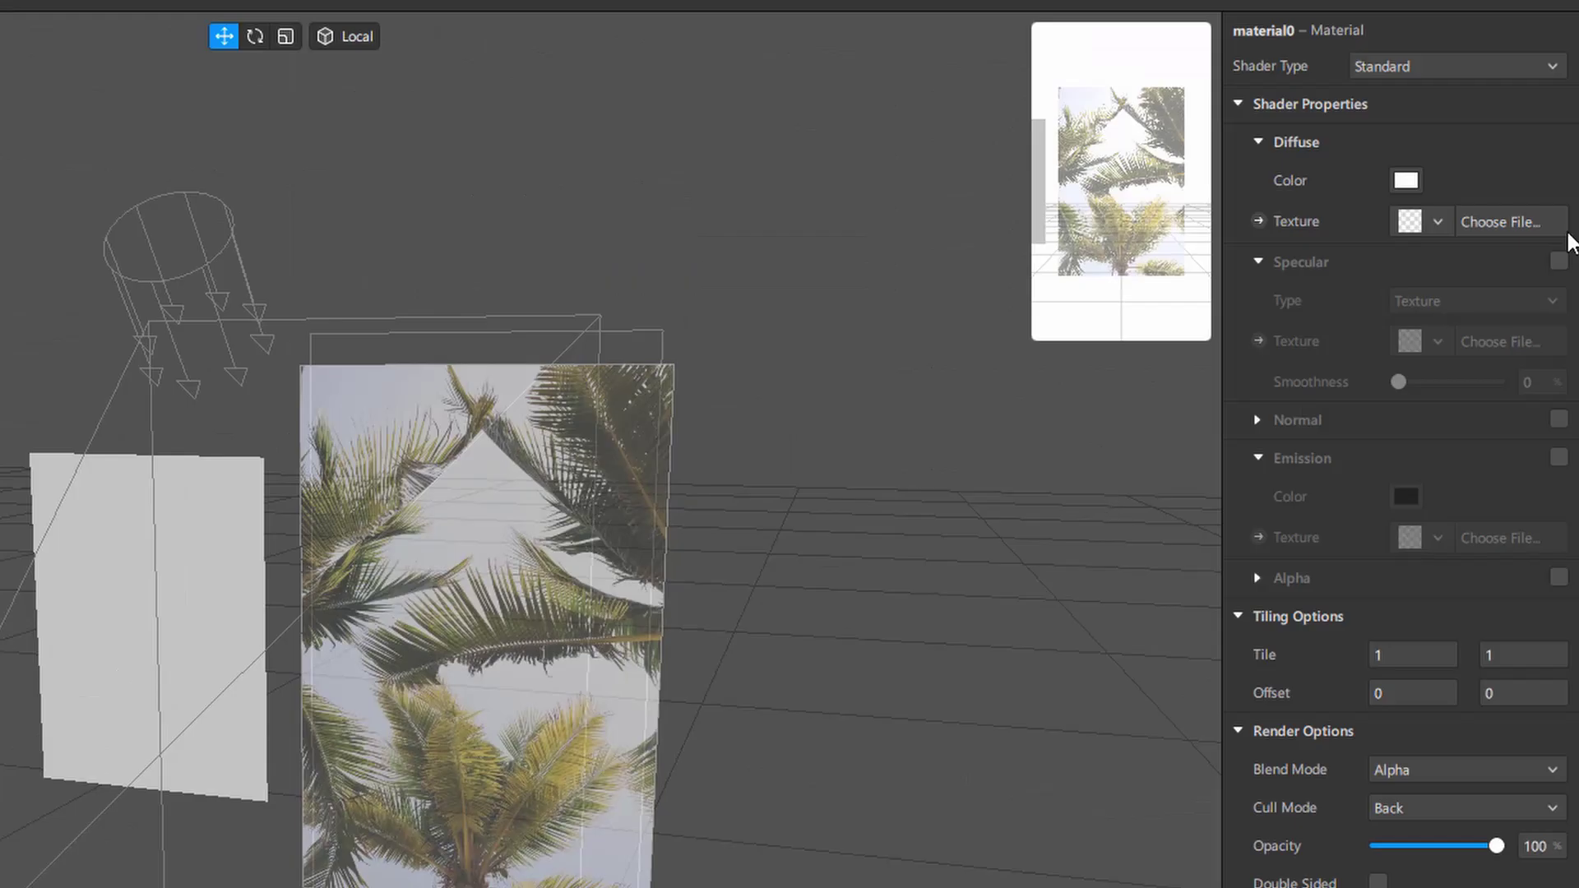
left_click(1435, 223)
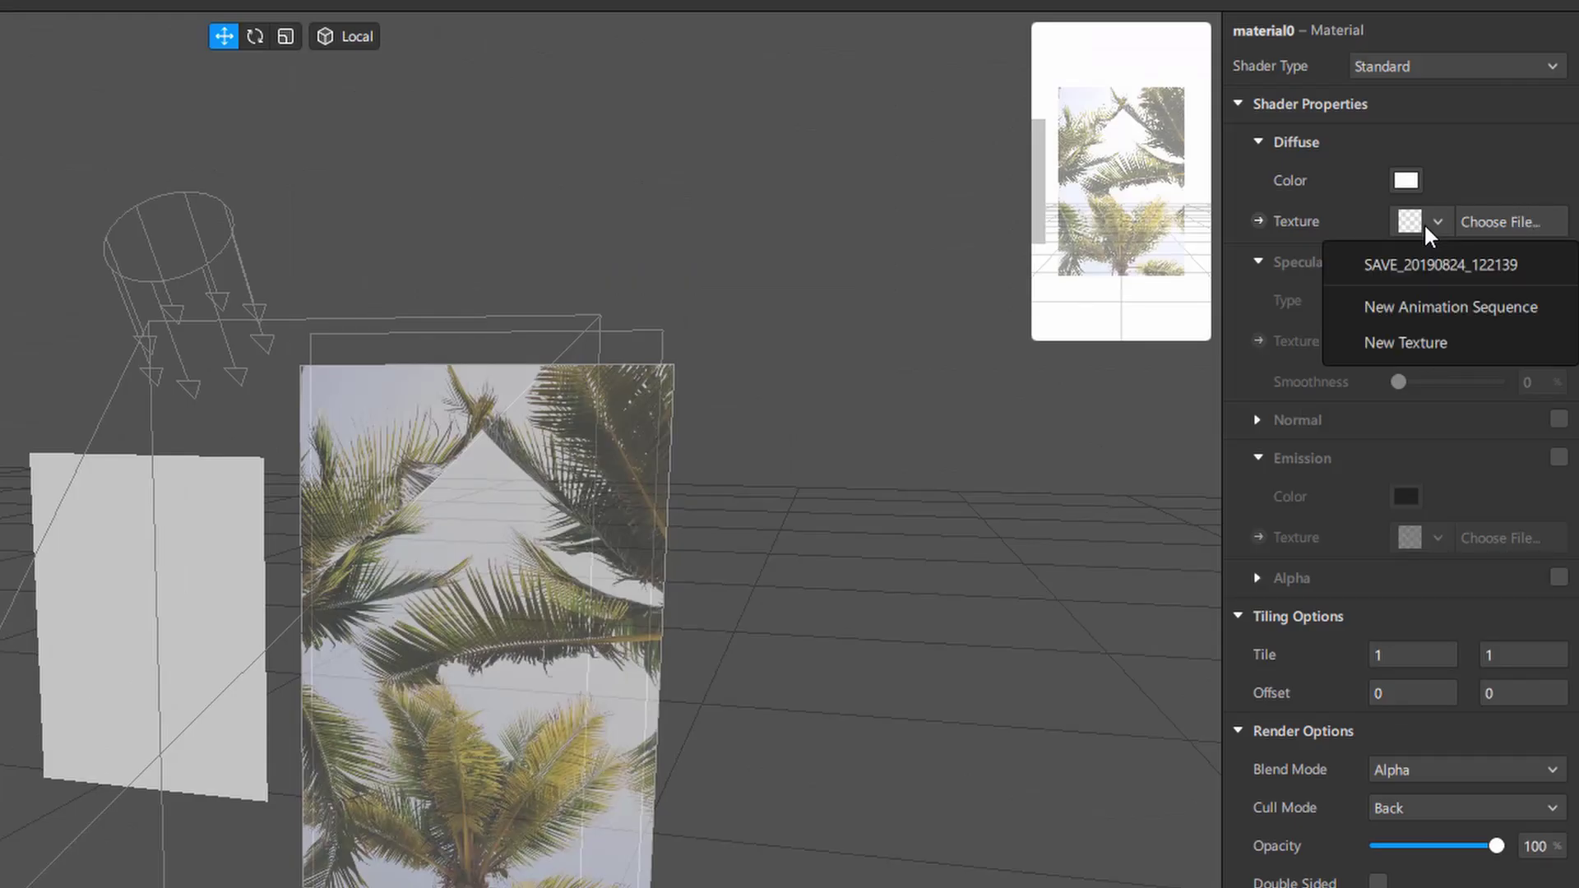
left_click(1426, 337)
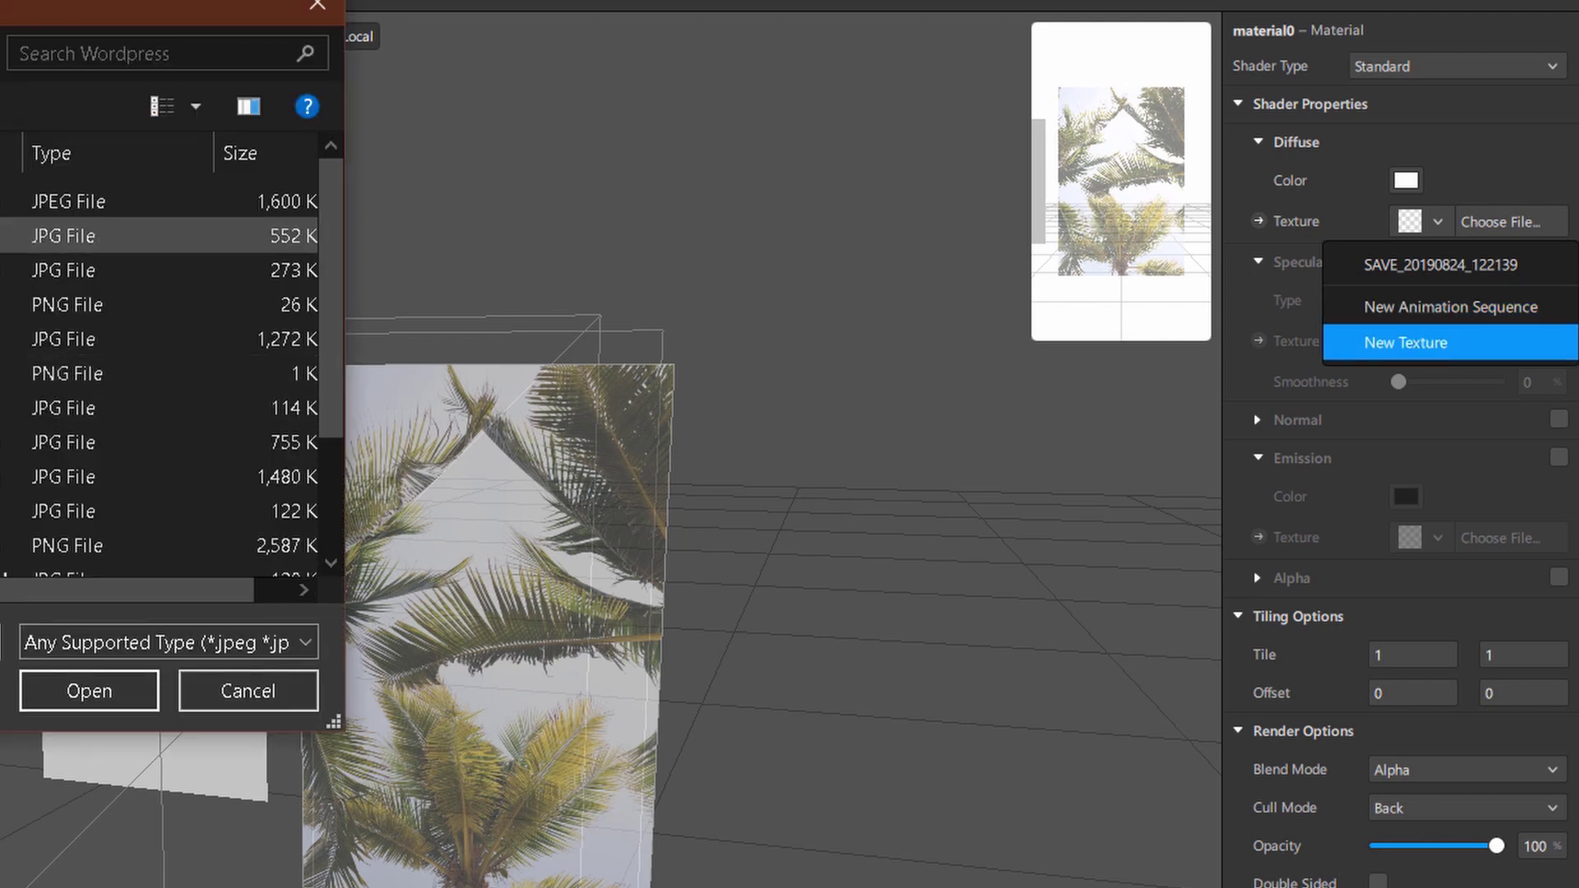
key("alt+Up")
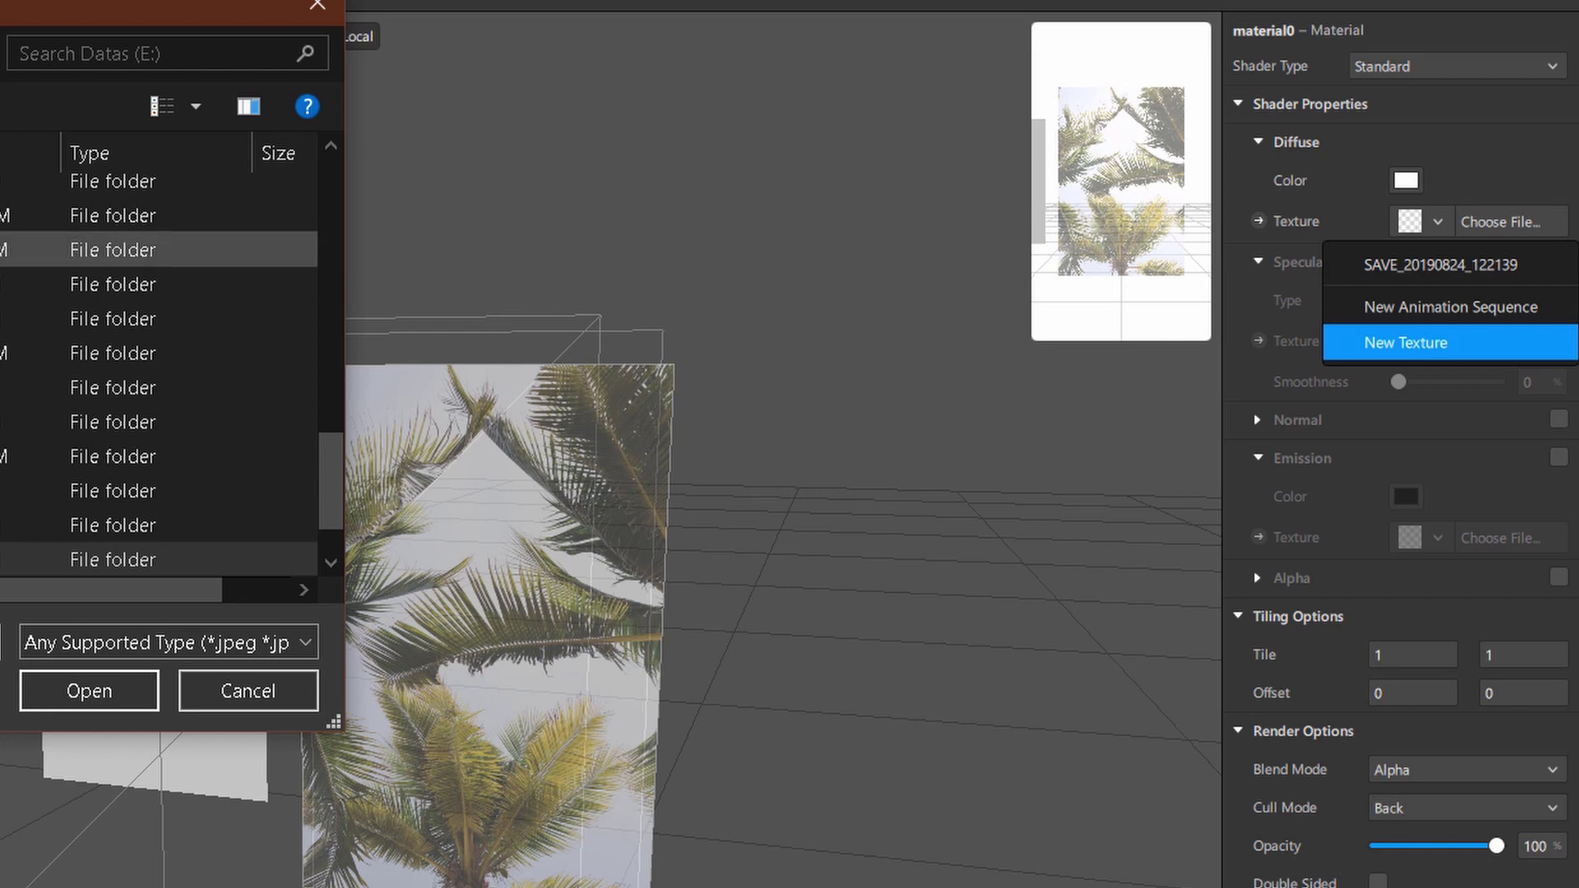
scroll(164, 260, "up", 1)
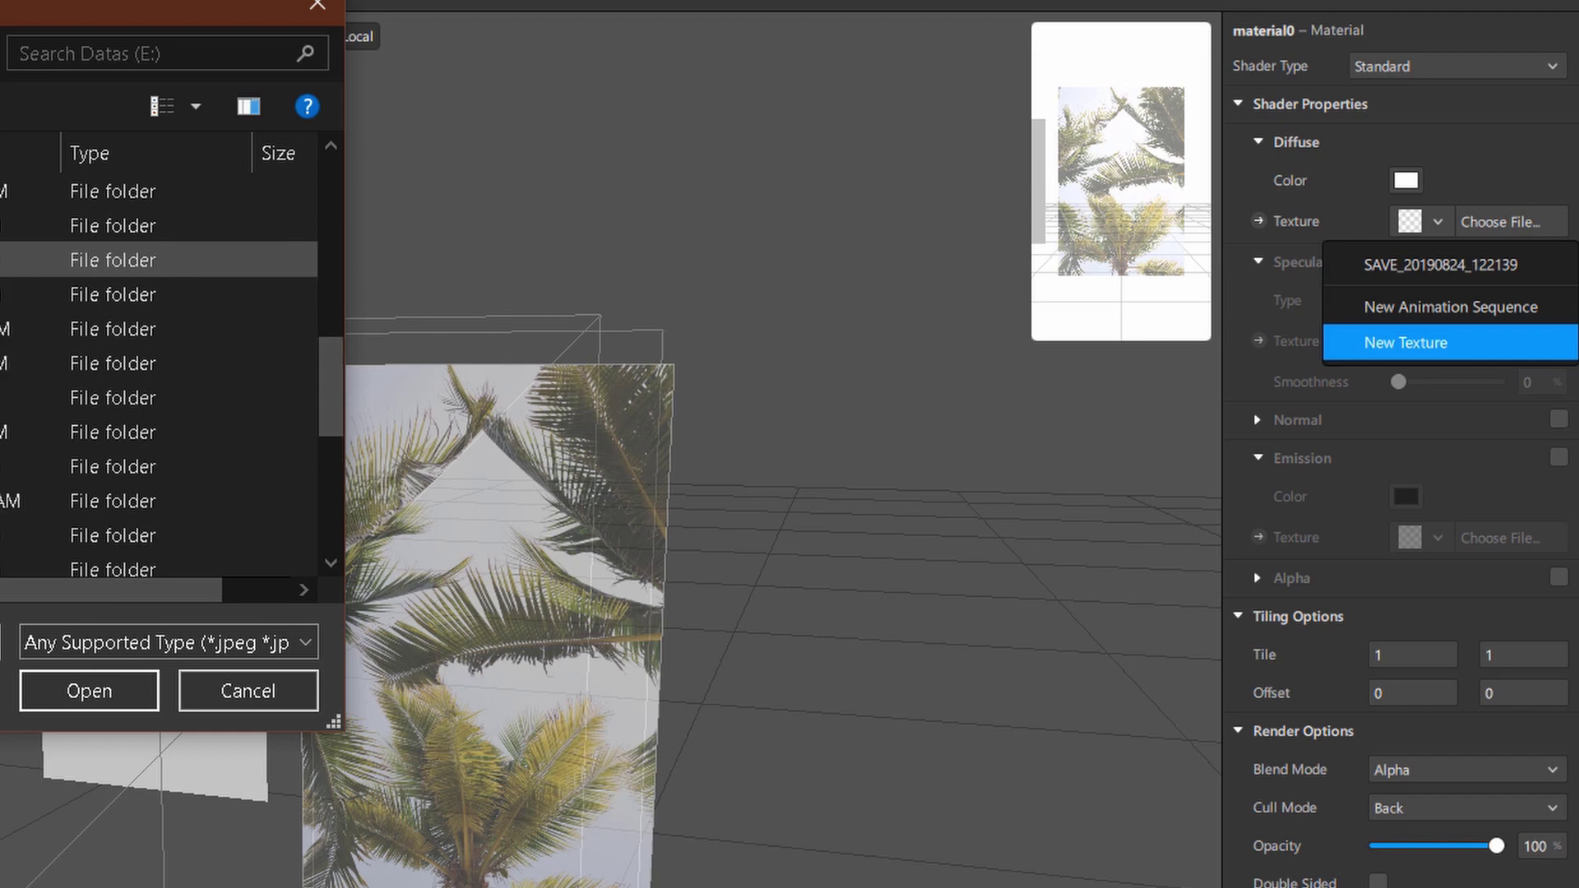
double_click(164, 260)
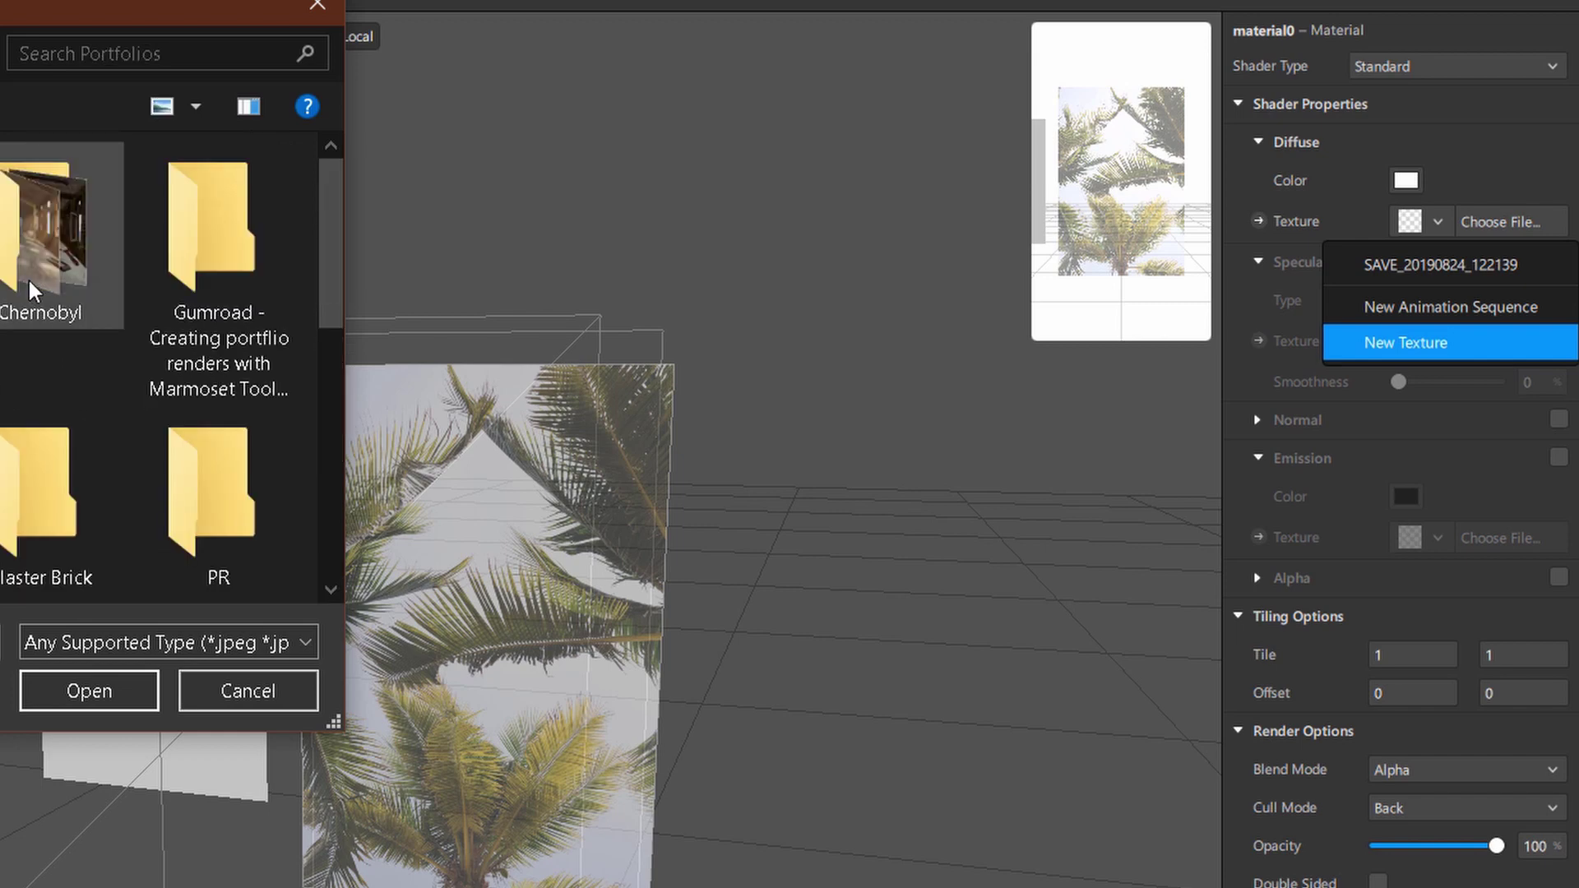
double_click(2, 282)
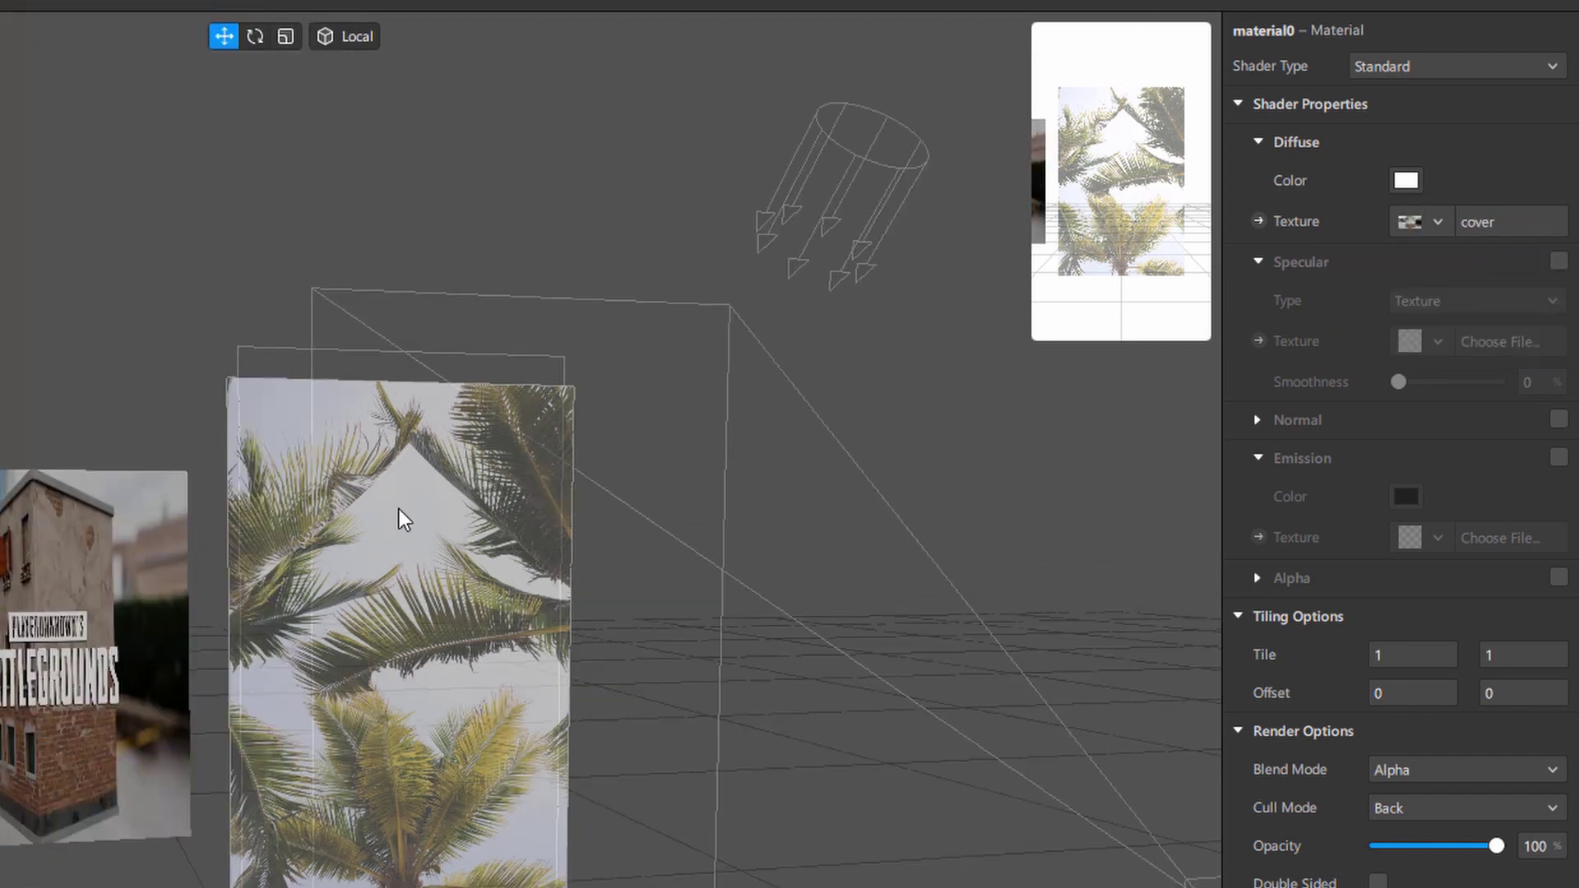
- Try resizing the Battlegrounds image rectangle to 400 by 300, and with a height of 200
left_click(94, 657)
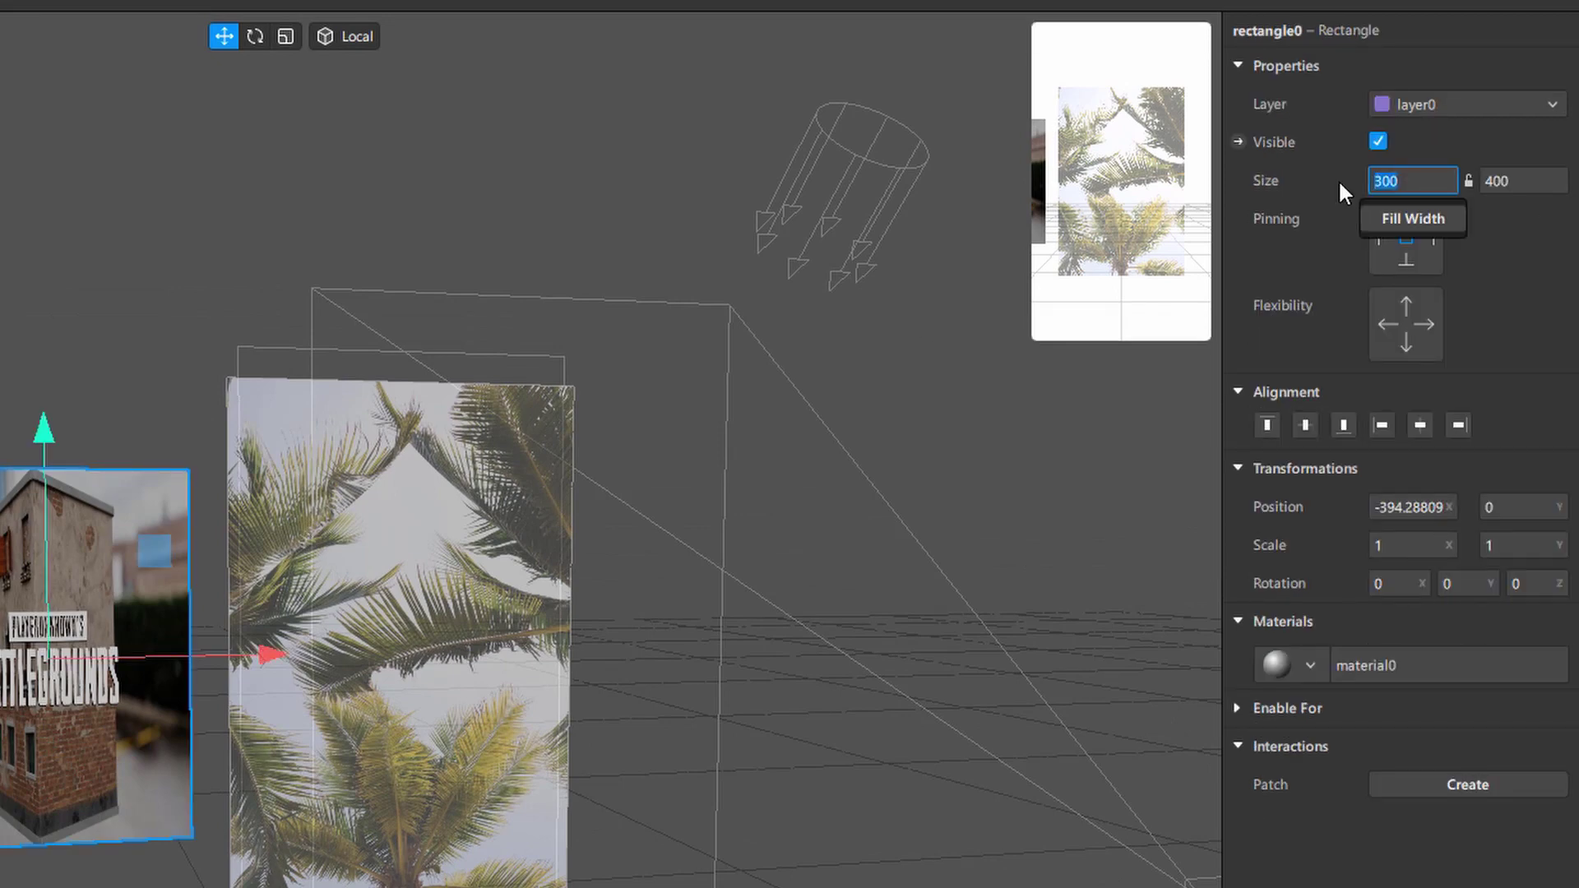
type("400")
key("Tab")
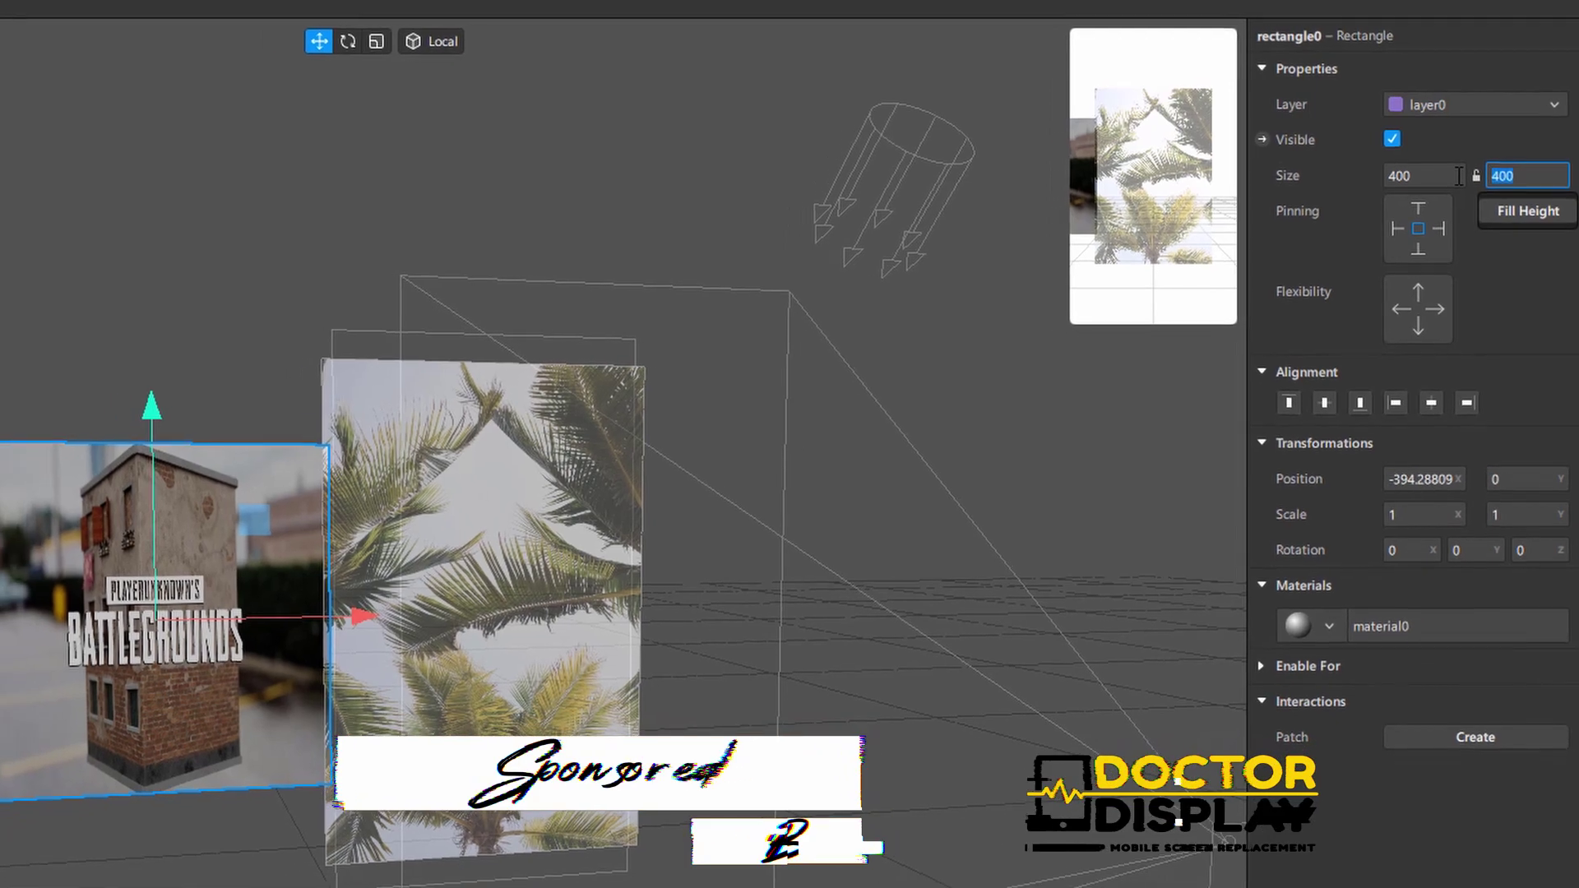
type("300")
key("Return")
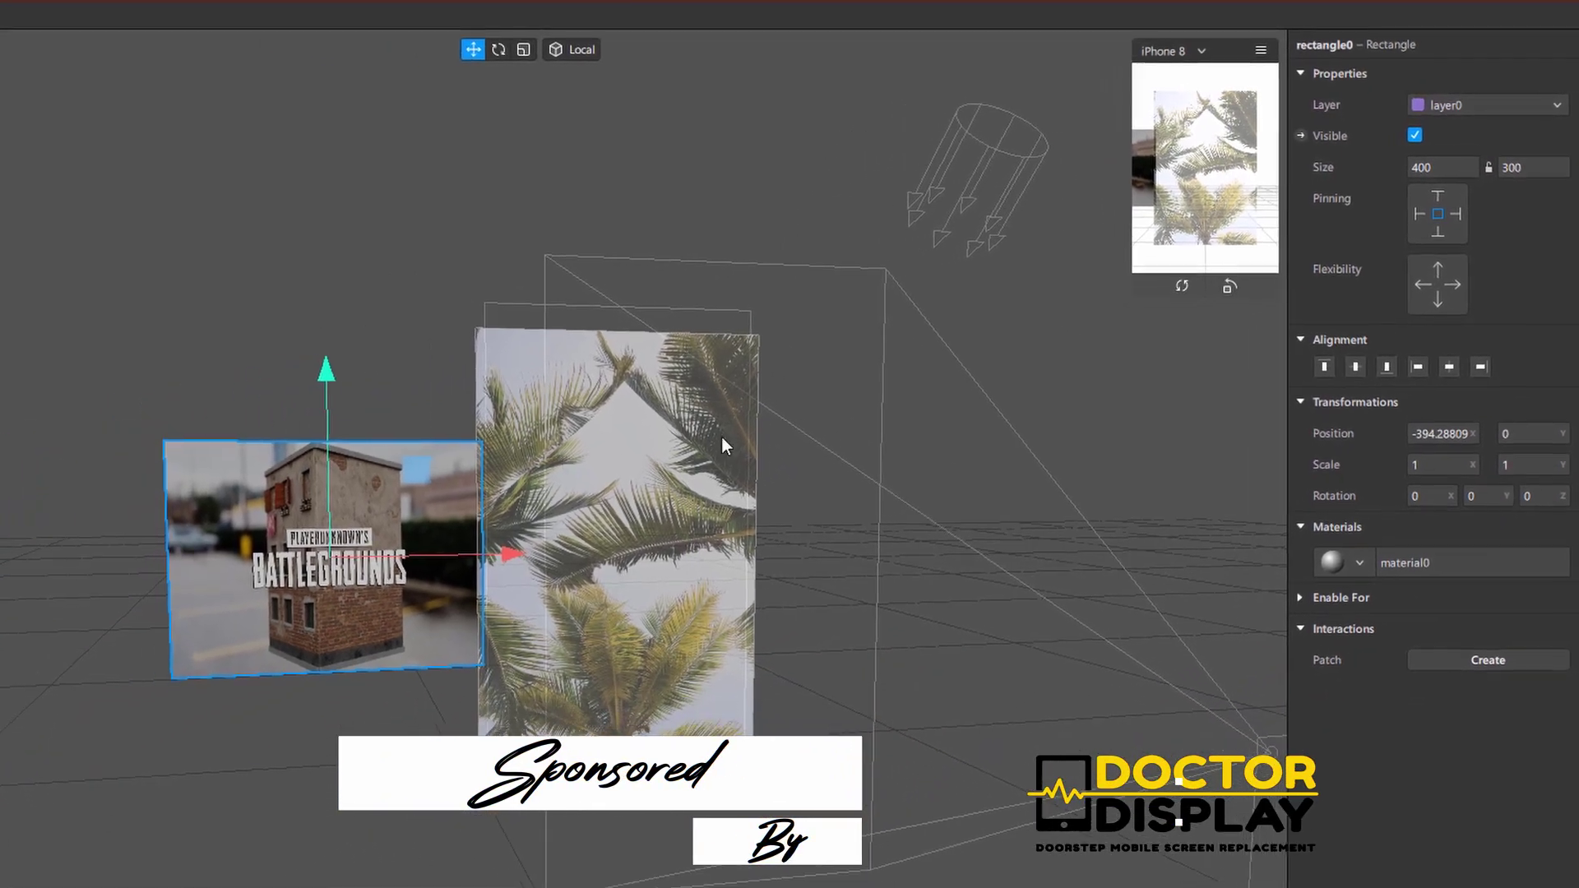
left_click_drag(1527, 170, 1487, 166)
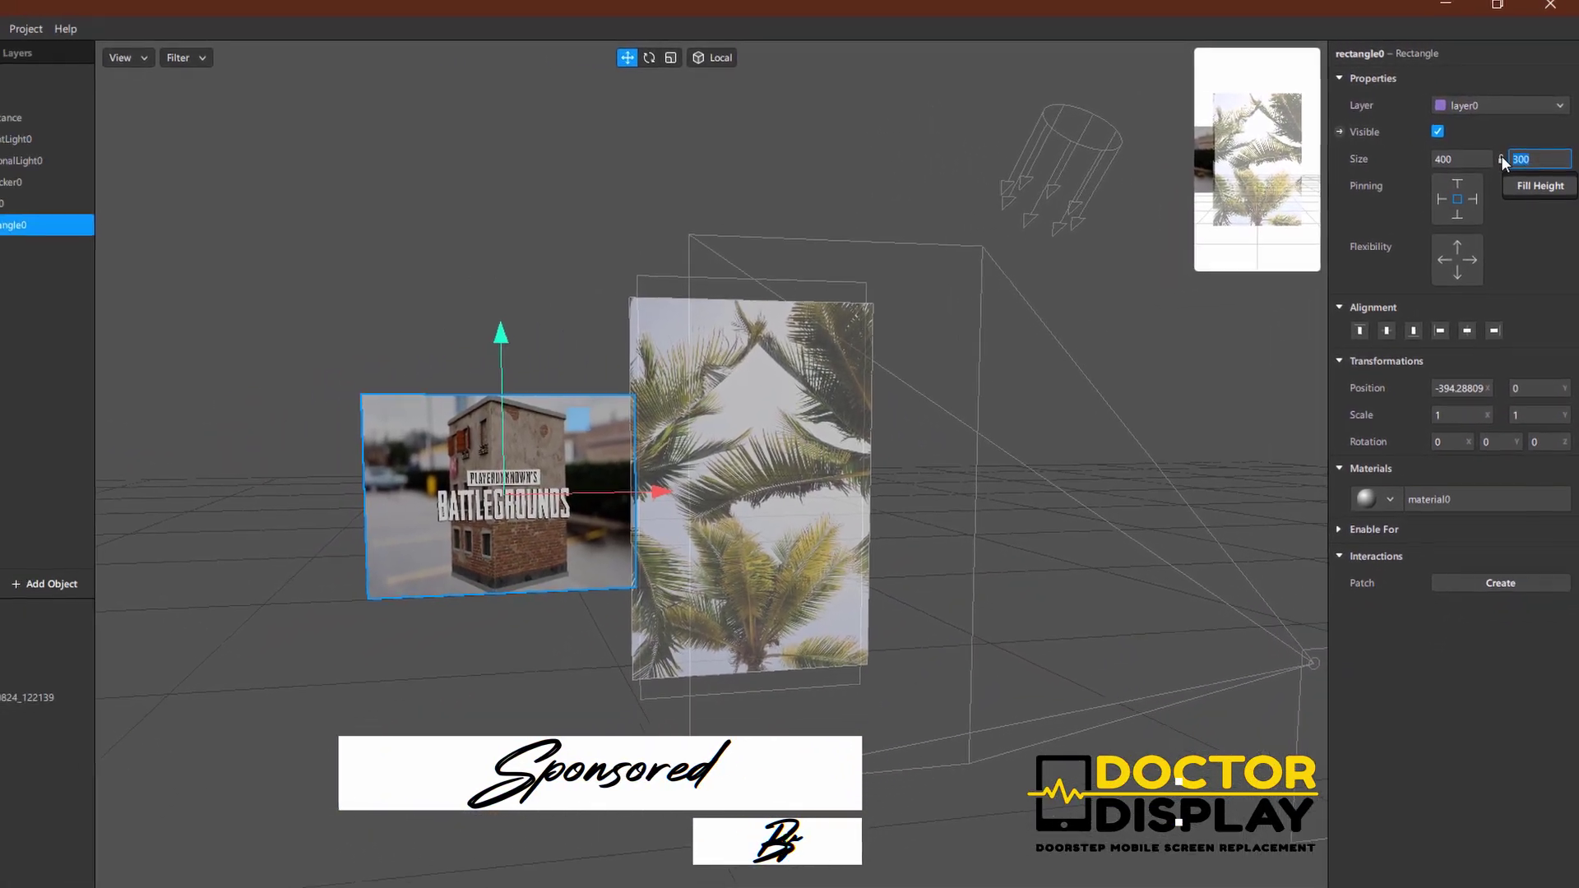
type("200")
key("Return")
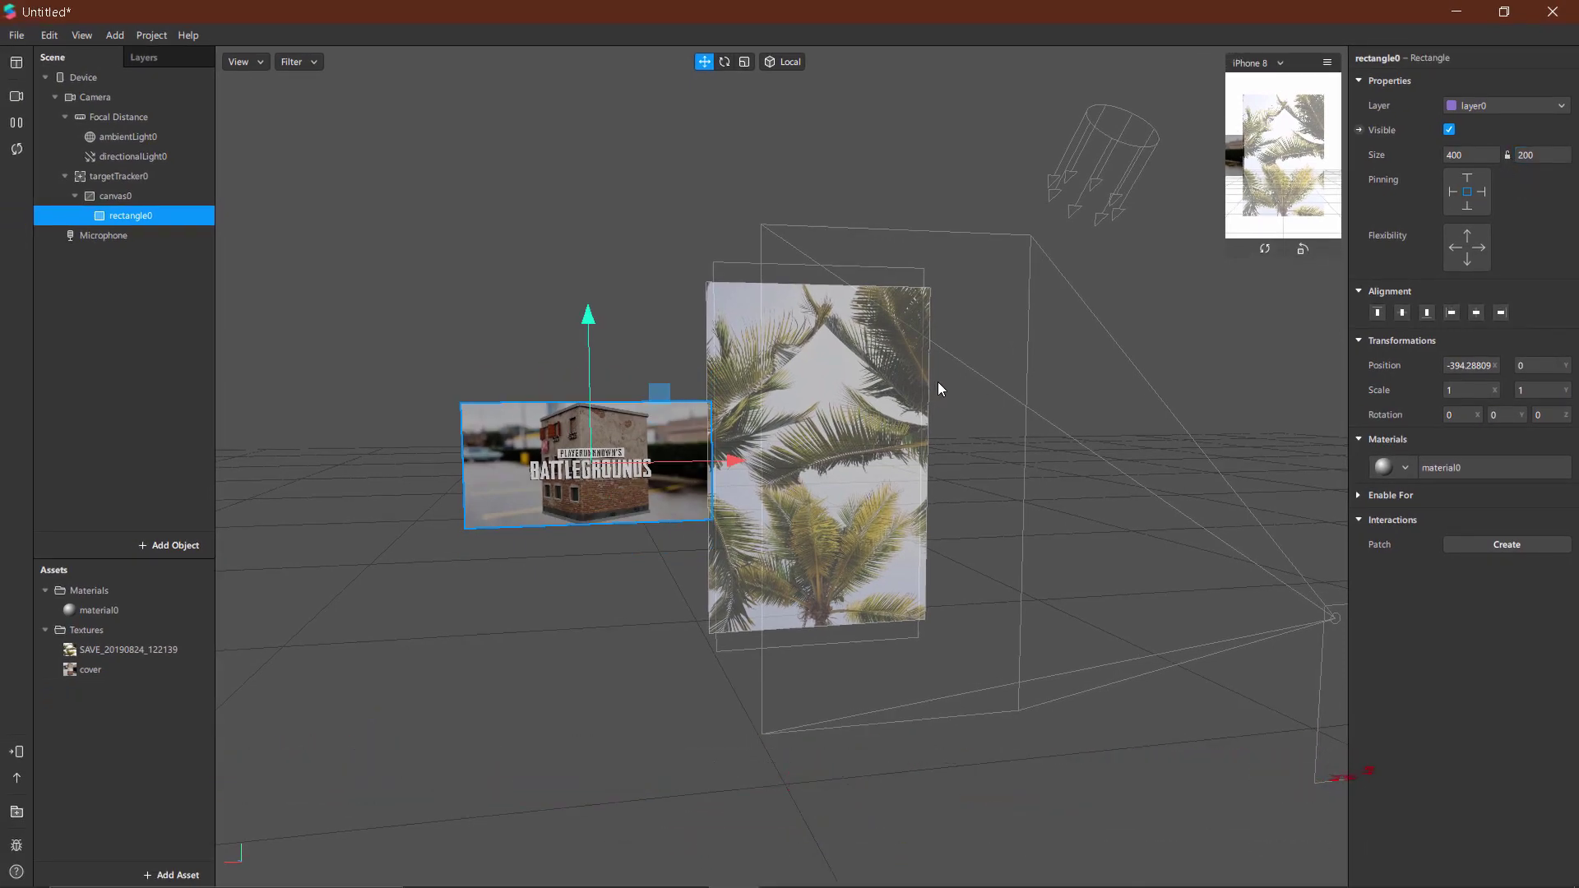
- Enlarge the Battlegrounds image rectangle to 600 by 400 and shift it to about X -401
left_click_drag(1539, 158, 1512, 156)
type("400")
key("Return")
left_click_drag(973, 362, 1052, 363, "alt")
mouse_move(685, 467)
left_mouse_down()
mouse_move(666, 469)
mouse_move(680, 470)
left_mouse_up()
left_click_drag(946, 353, 576, 337, "alt")
- Add a second Rectangle under the canvas and move it to about X 254, on the target image's opposite side
right_click(124, 174)
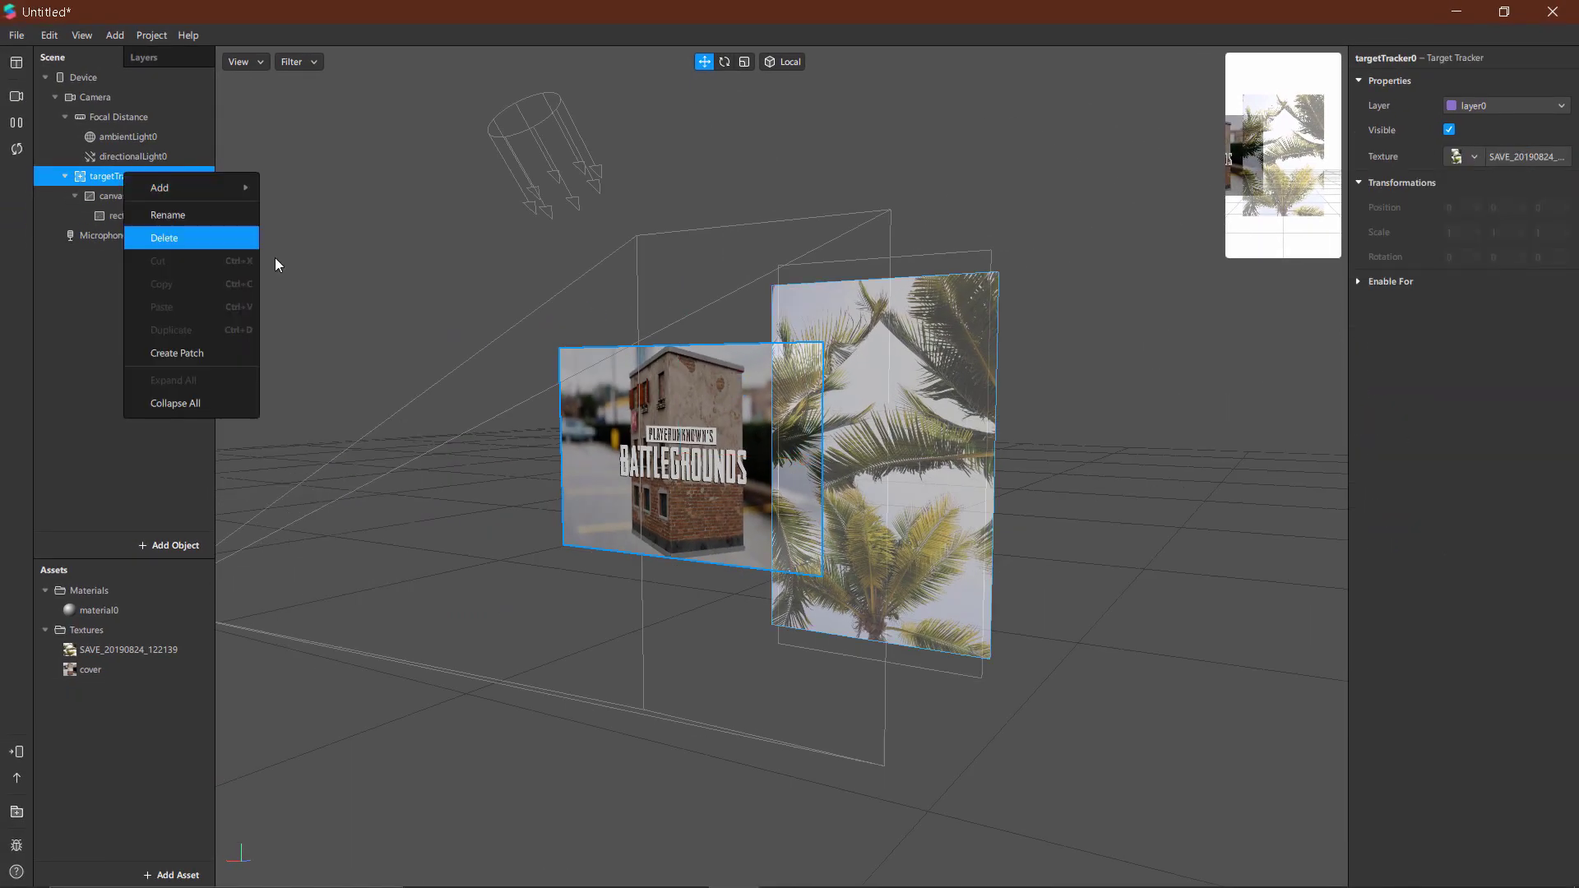
right_click(91, 196)
mouse_move(149, 212)
left_click(301, 472)
left_click_drag(1018, 474, 1203, 483)
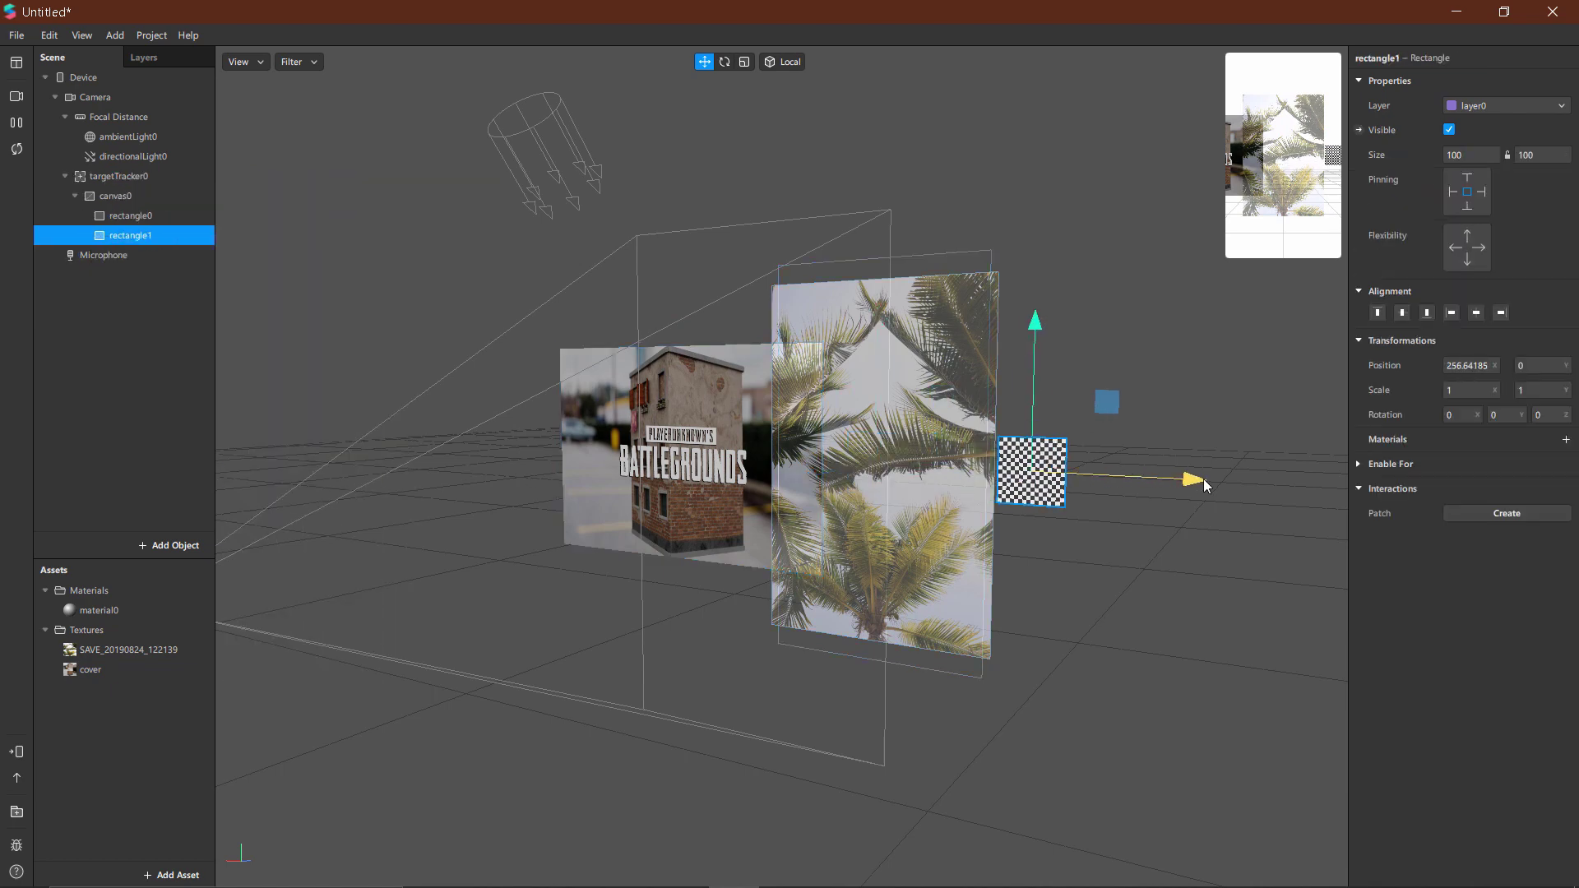
- Set the second rectangle's size to 400 by 300 and assign it a newly created material
left_click_drag(1473, 156, 1425, 163)
type("400")
left_click_drag(1540, 156, 1498, 159)
type("300")
key("Return")
left_click(1565, 439)
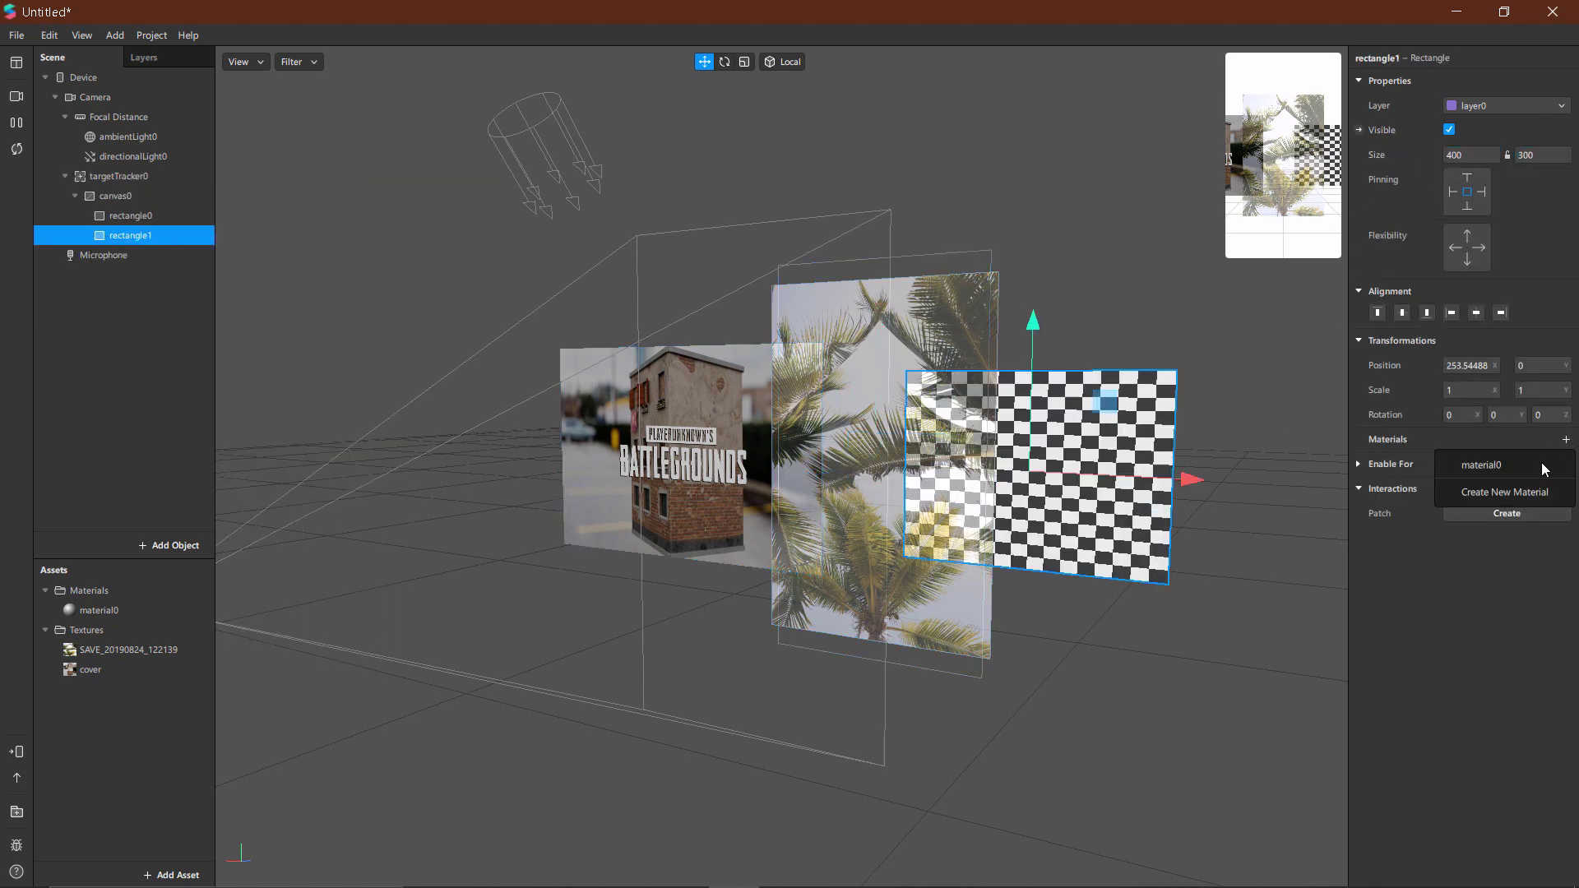
left_click(1507, 492)
- Import Cover.jpg from the Leaves folder inside Portfolios as the diffuse texture of material1
left_click(162, 631)
left_click(1509, 187)
left_click(316, 72)
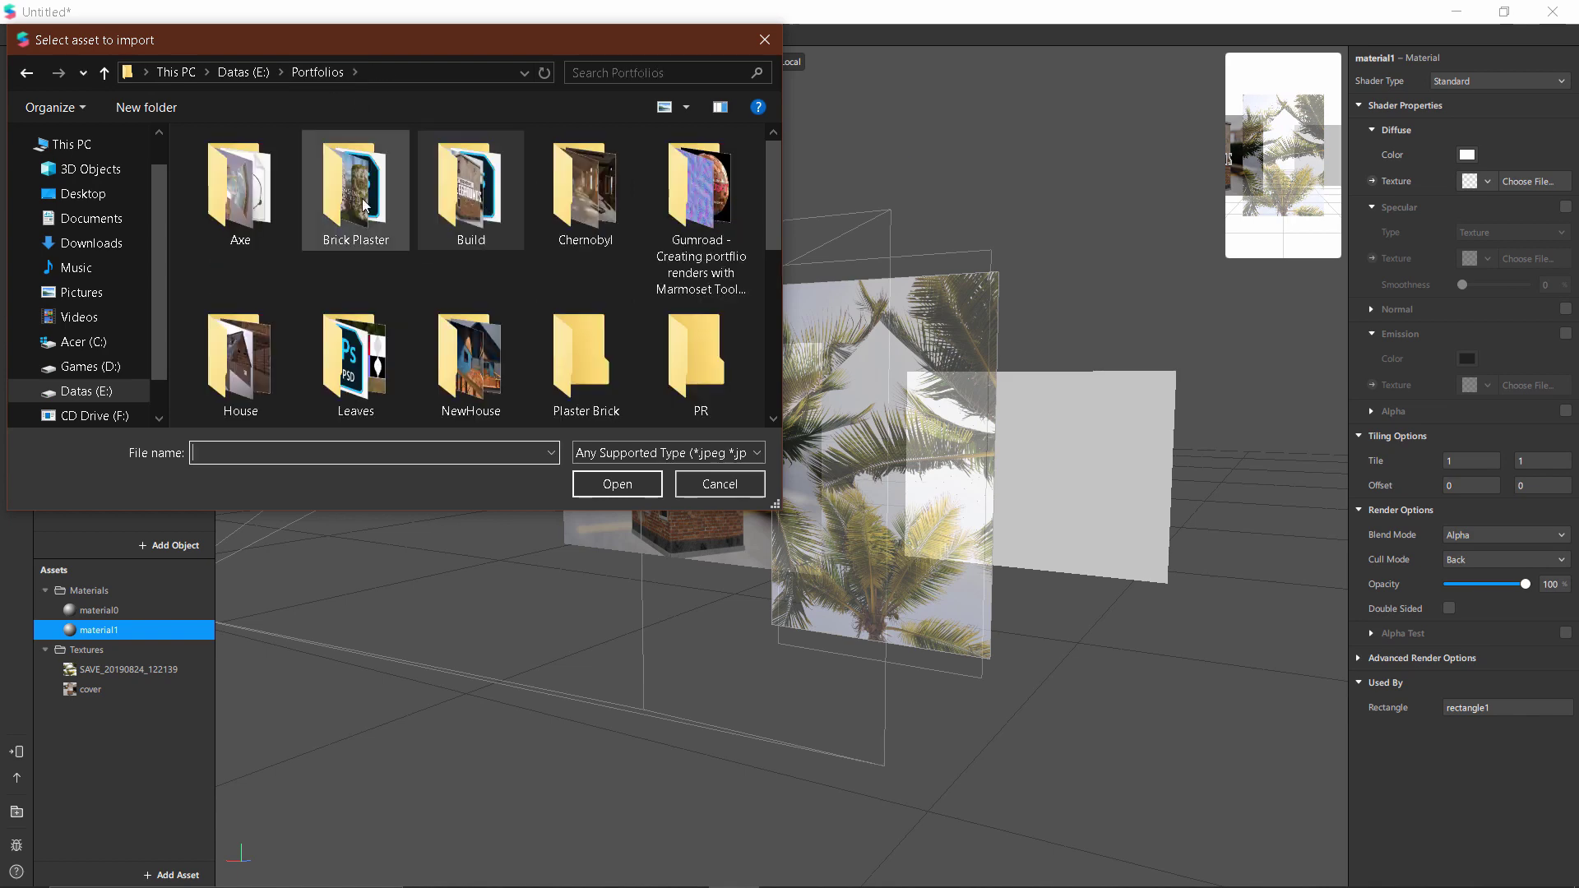
scroll(549, 275, "down", 2)
double_click(346, 152)
scroll(354, 199, "down", 1)
scroll(354, 199, "up", 1)
left_click(461, 199)
key("c")
key("c")
key("c")
key("c")
key("c")
key("c")
key("c")
key("c")
key("c")
key("c")
key("c")
key("c")
key("c")
key("c")
key("c")
key("c")
key("c")
key("c")
key("c")
key("c")
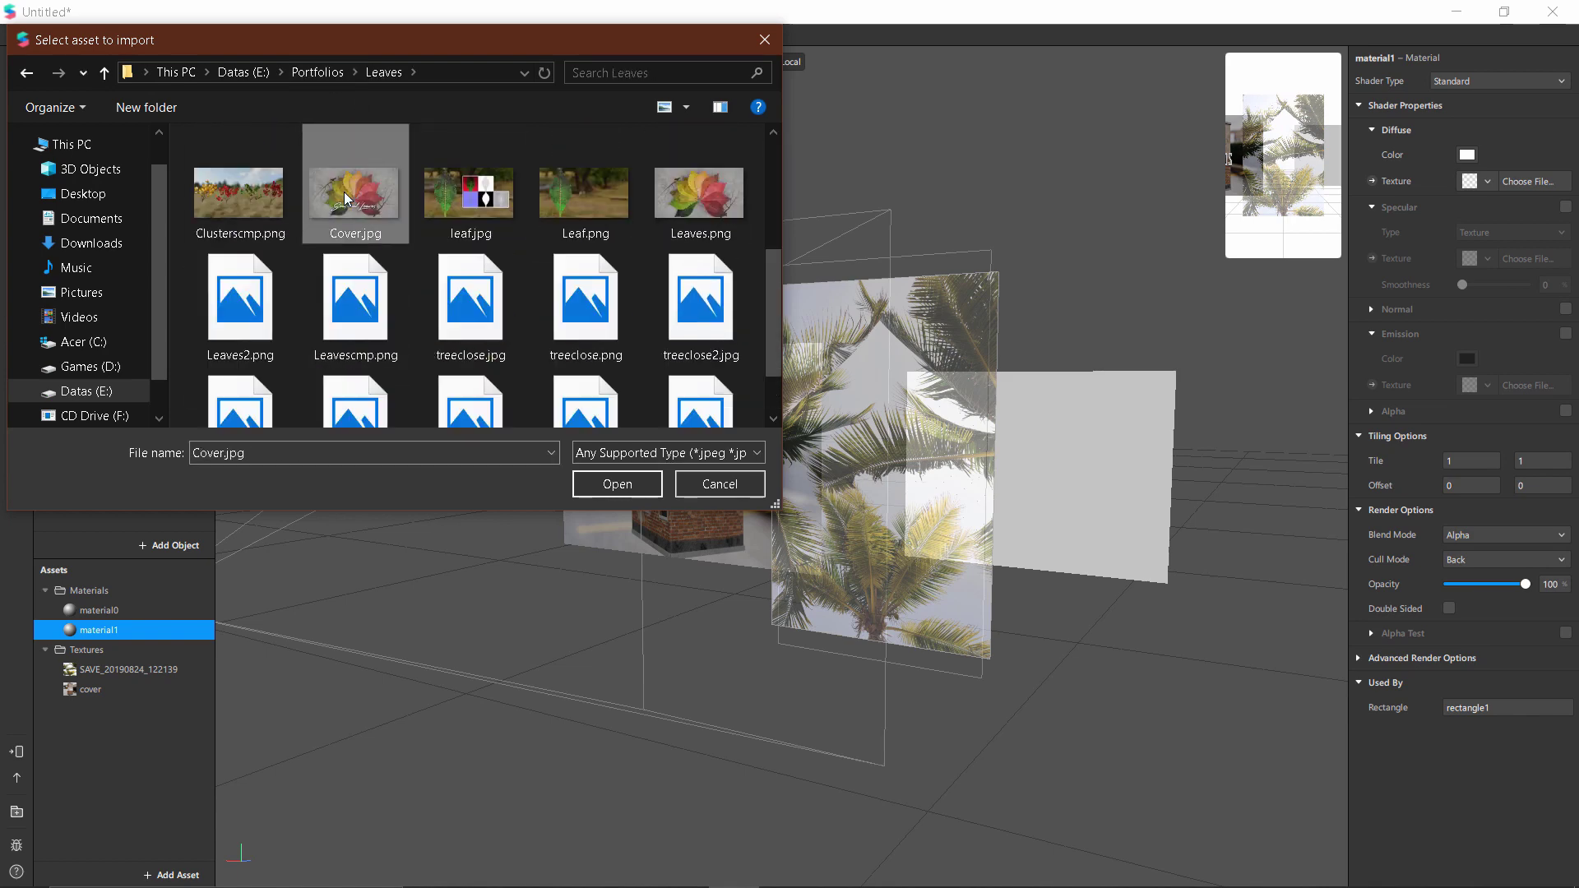
left_click(627, 485)
- Move the seasonal leaves rectangle farther outward along X, beside the target image
left_click(1031, 495)
left_click_drag(1088, 477, 1193, 484)
left_click_drag(1038, 354, 1233, 362)
- Move the whole canvas forward from the target image to about Z 0.046, undoing the first attempt
left_click(140, 196)
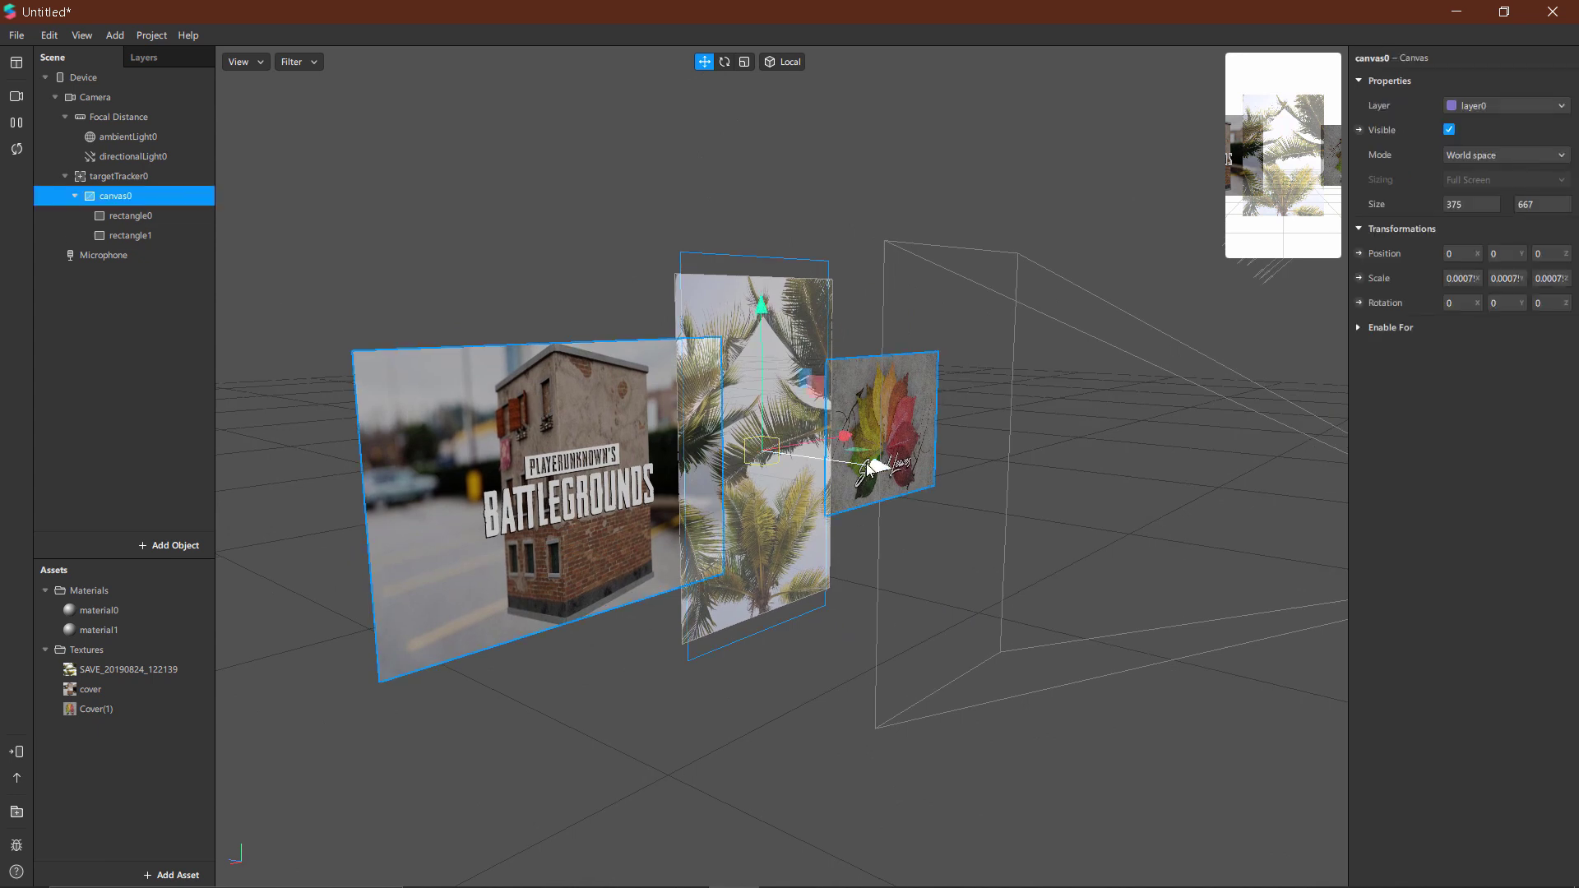
left_click_drag(870, 470, 793, 518)
key("ctrl+z")
left_click_drag(872, 477, 881, 479)
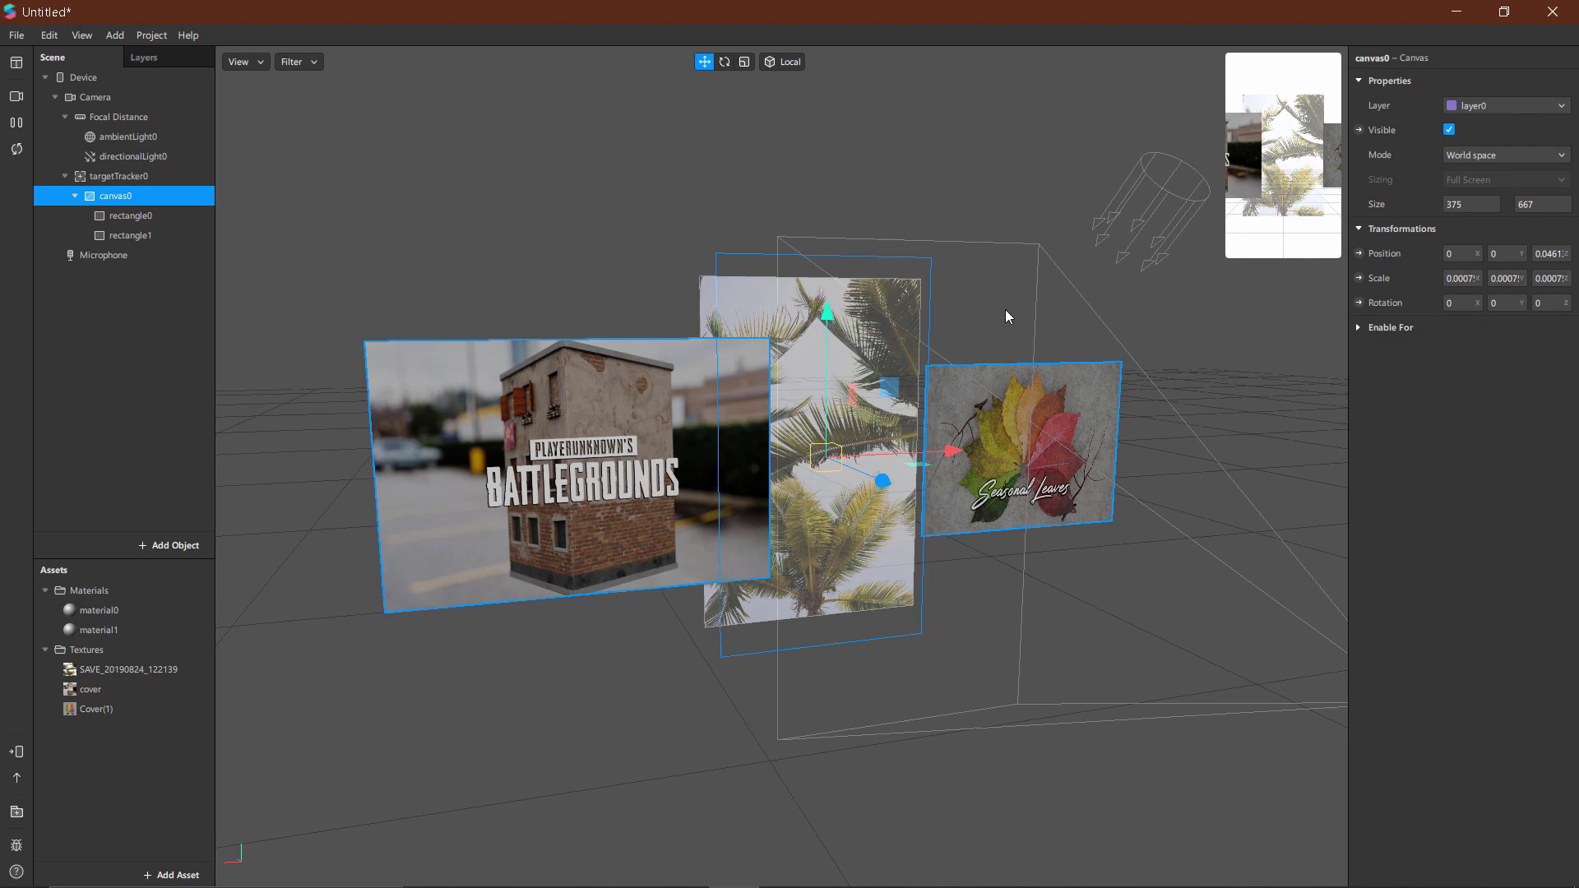
- Move the Battlegrounds image rectangle farther outward along X so it clears the target image
left_click(980, 320)
left_click_drag(980, 321, 1070, 331, "alt")
left_click(611, 433)
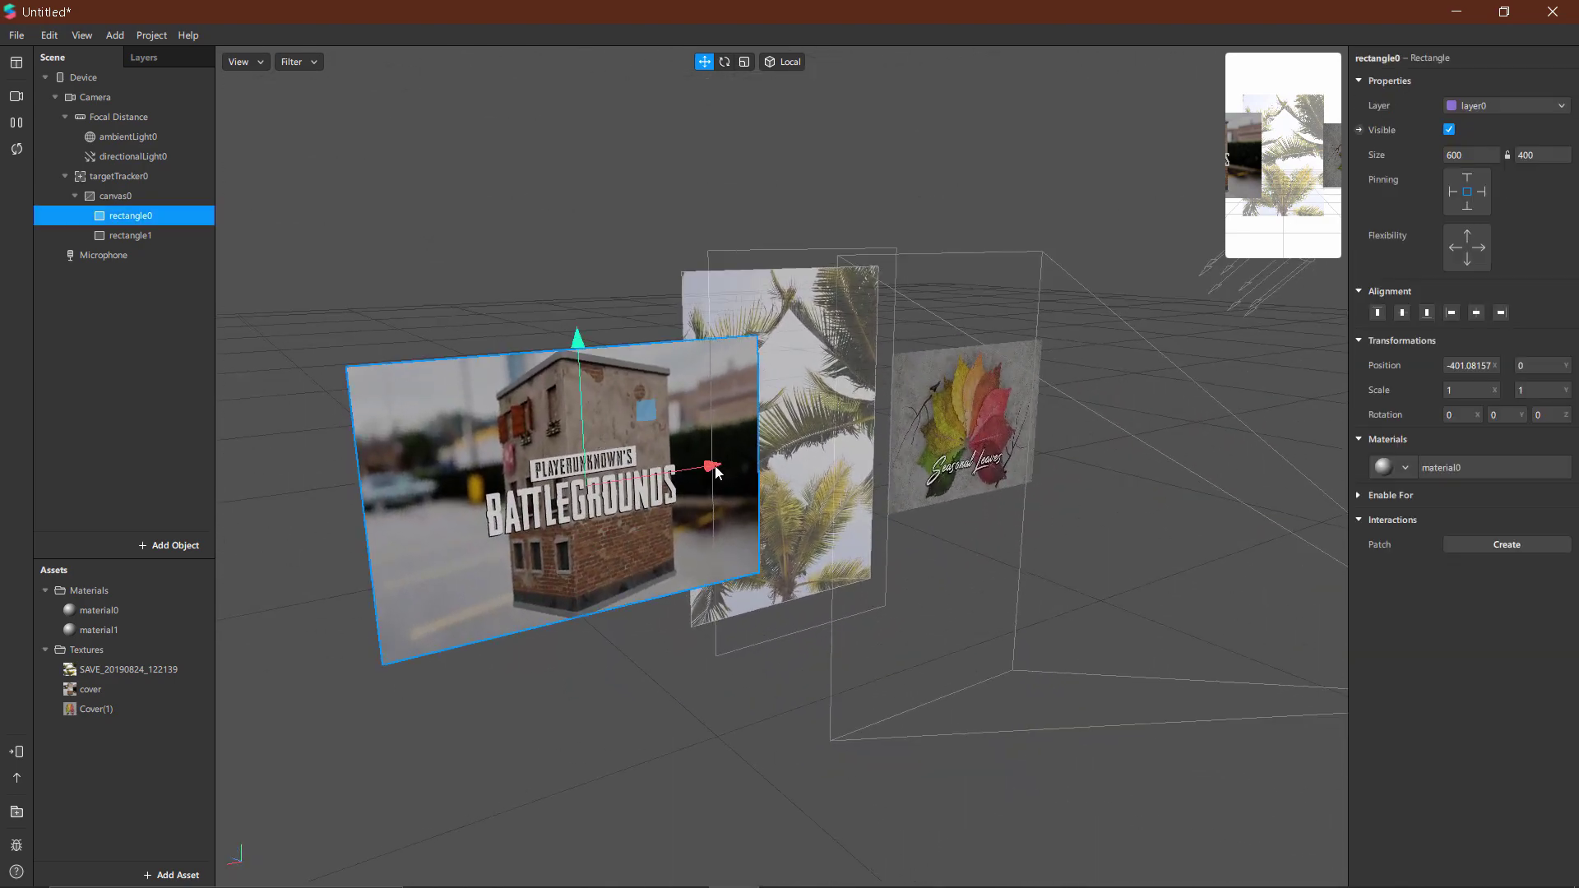
left_click_drag(714, 465, 632, 485)
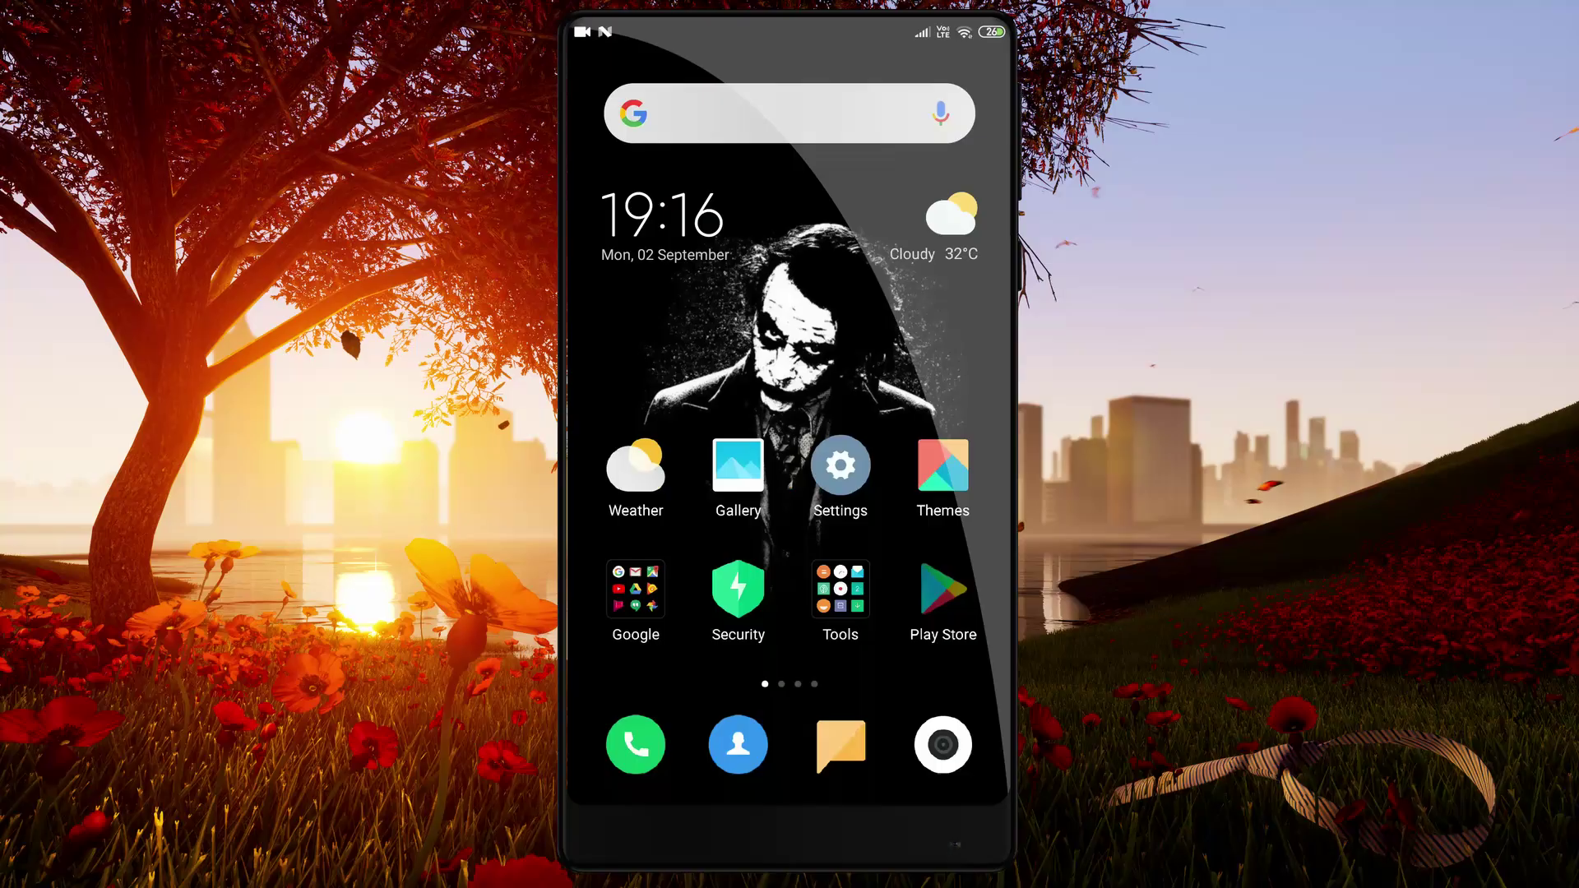
- Switch to the Play Store on the phone, search for "spark ar" and open the first result
left_click(943, 593)
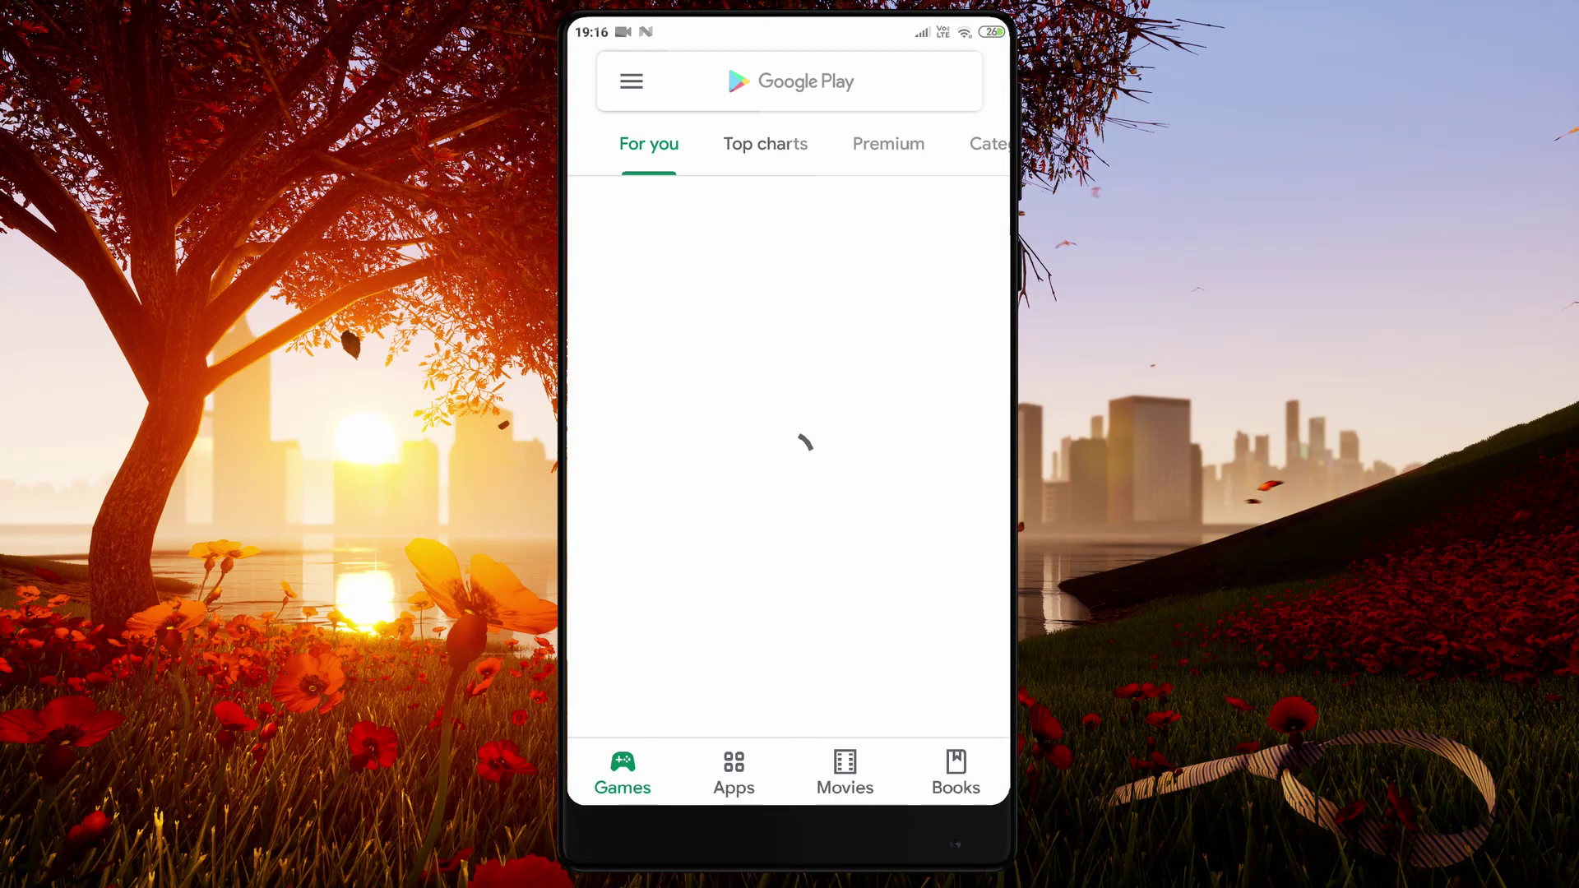
left_click(790, 81)
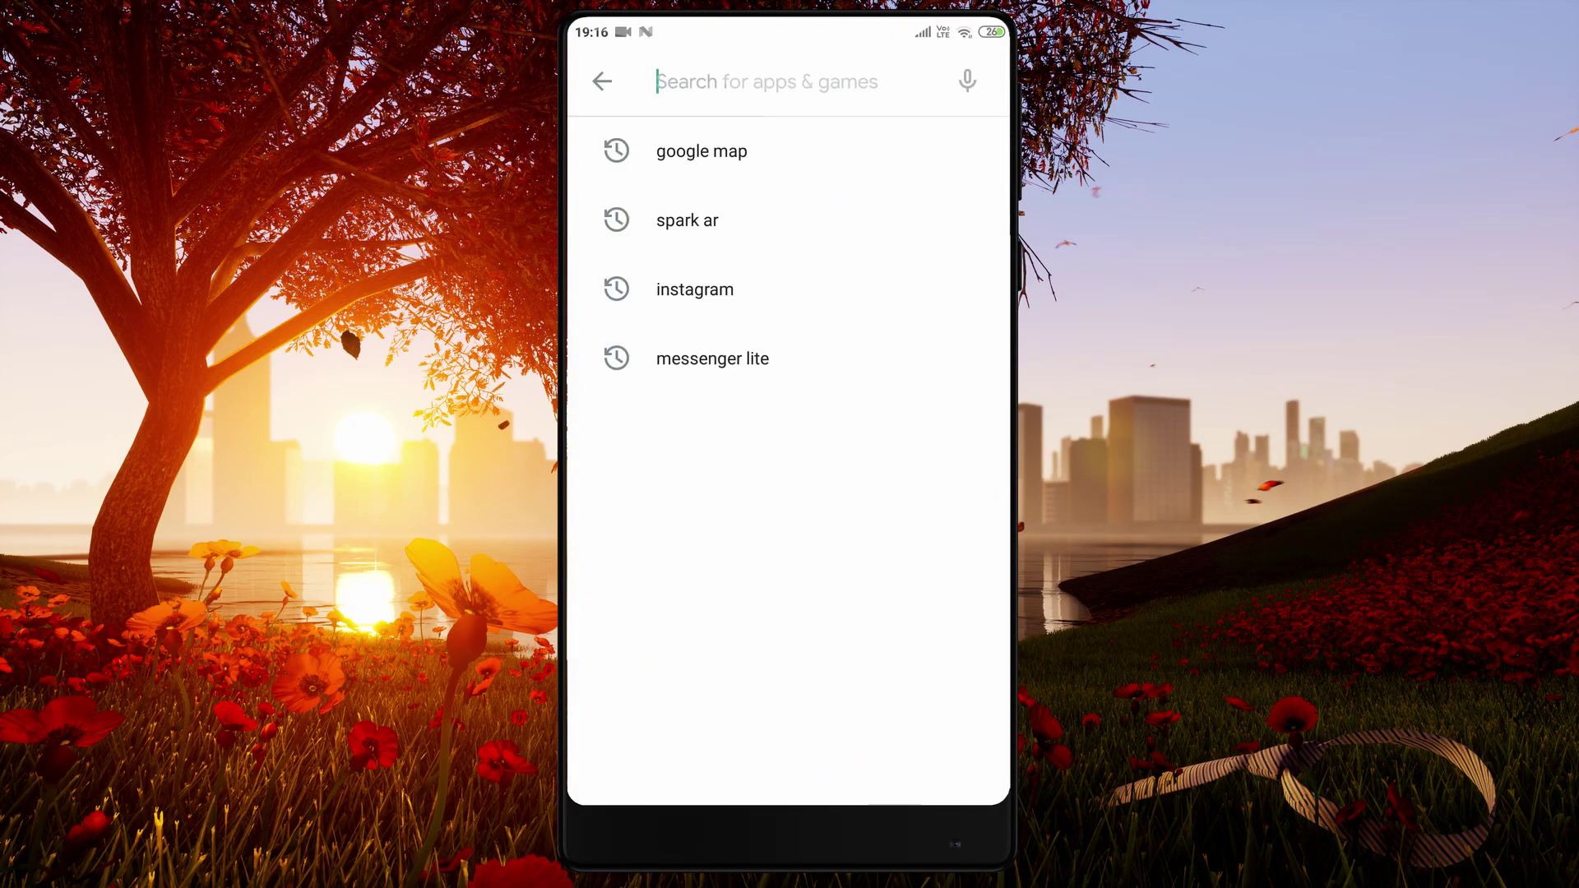
type("sp")
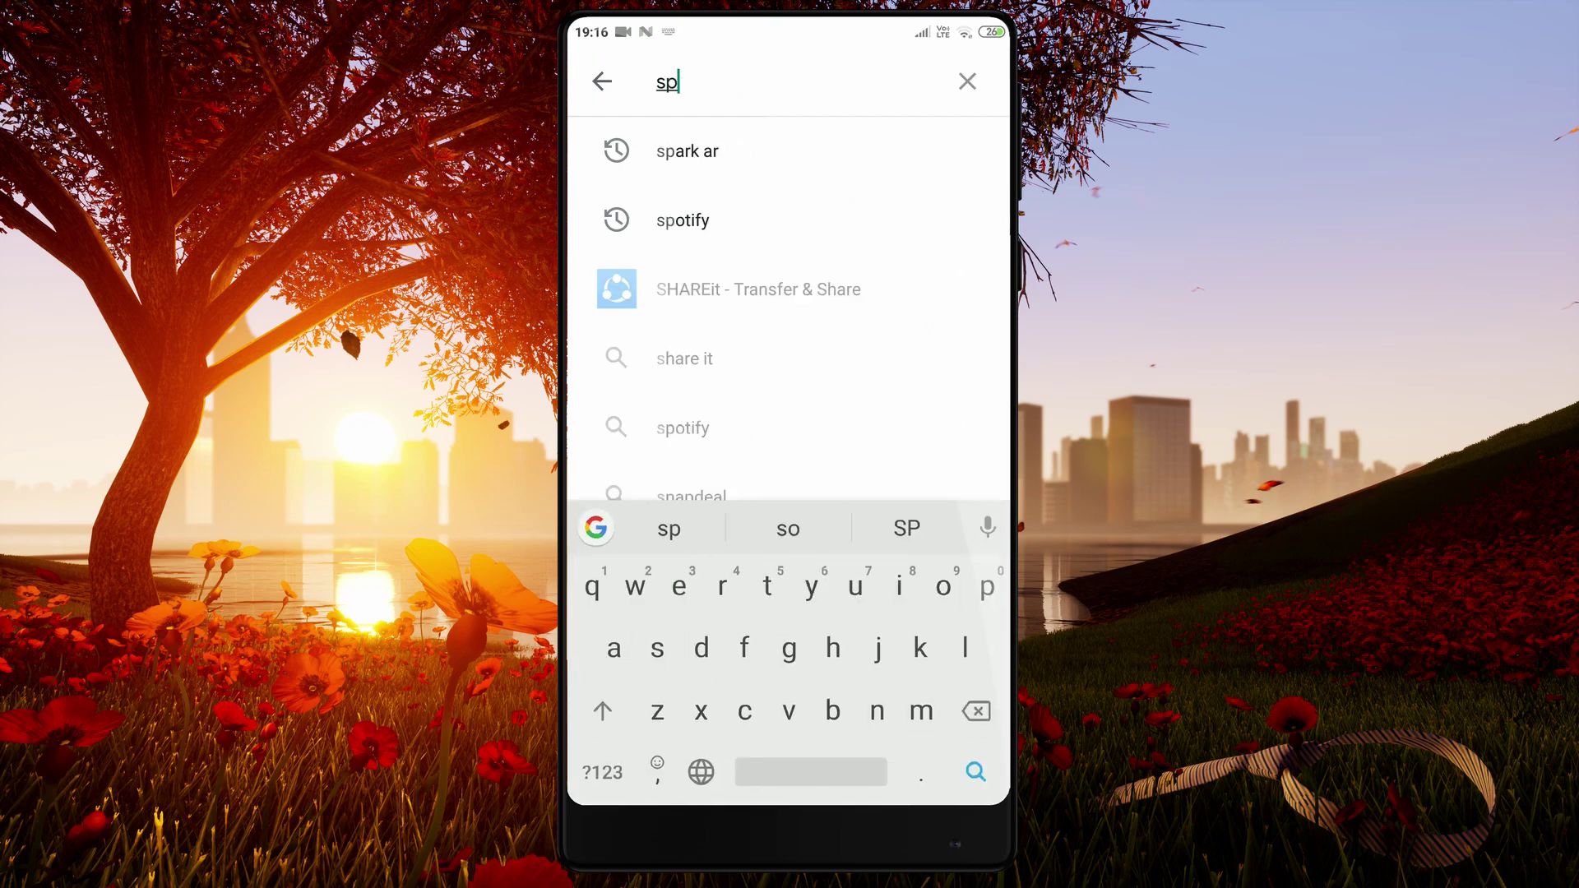
left_click(688, 151)
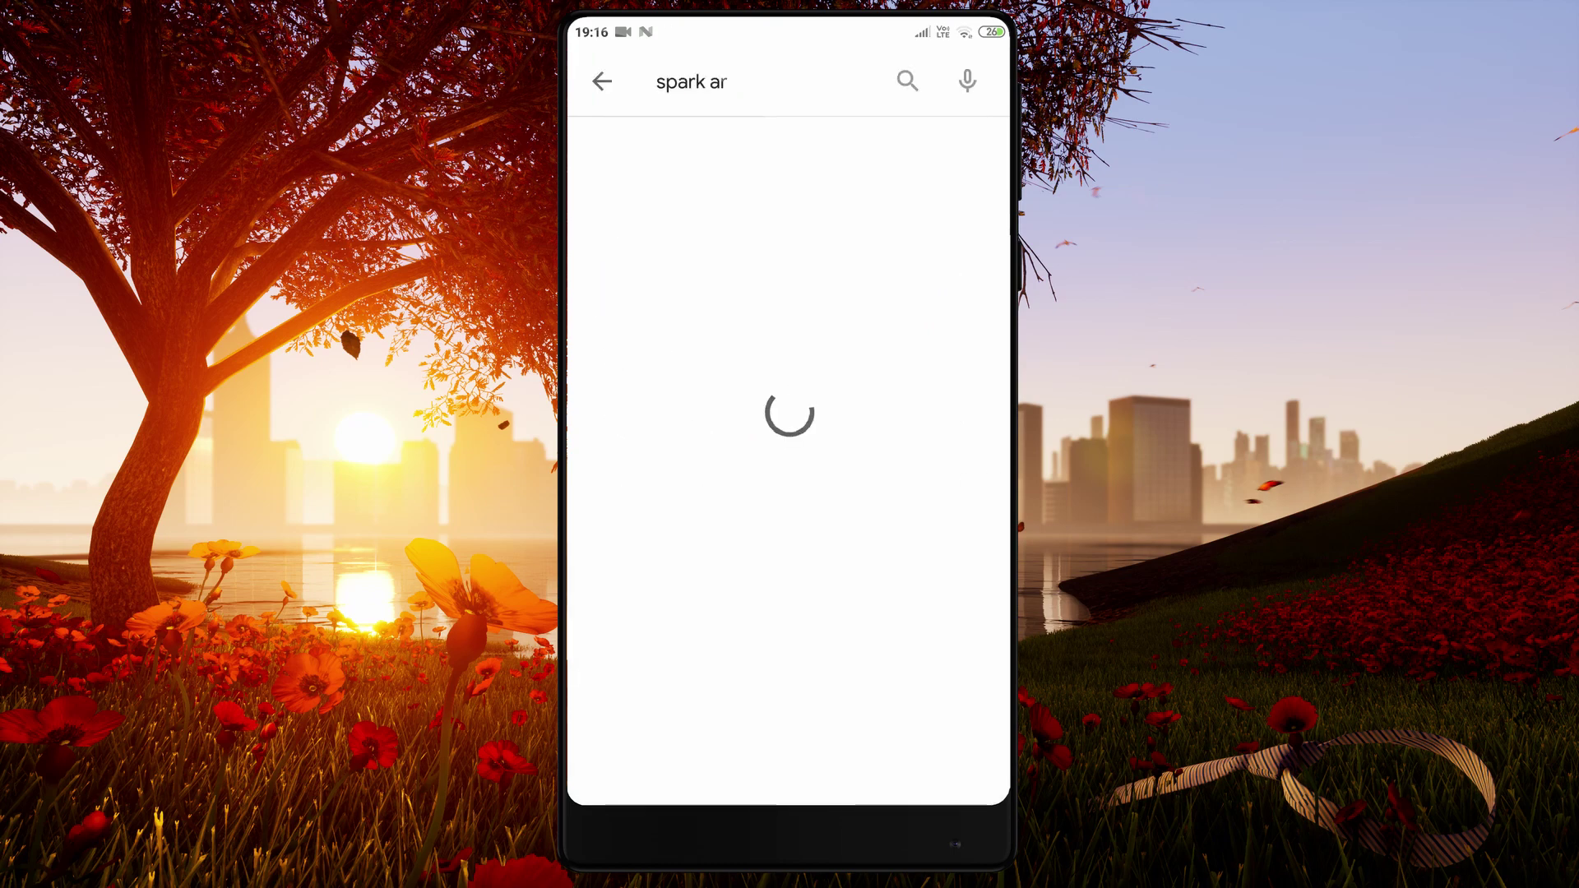
left_click(746, 166)
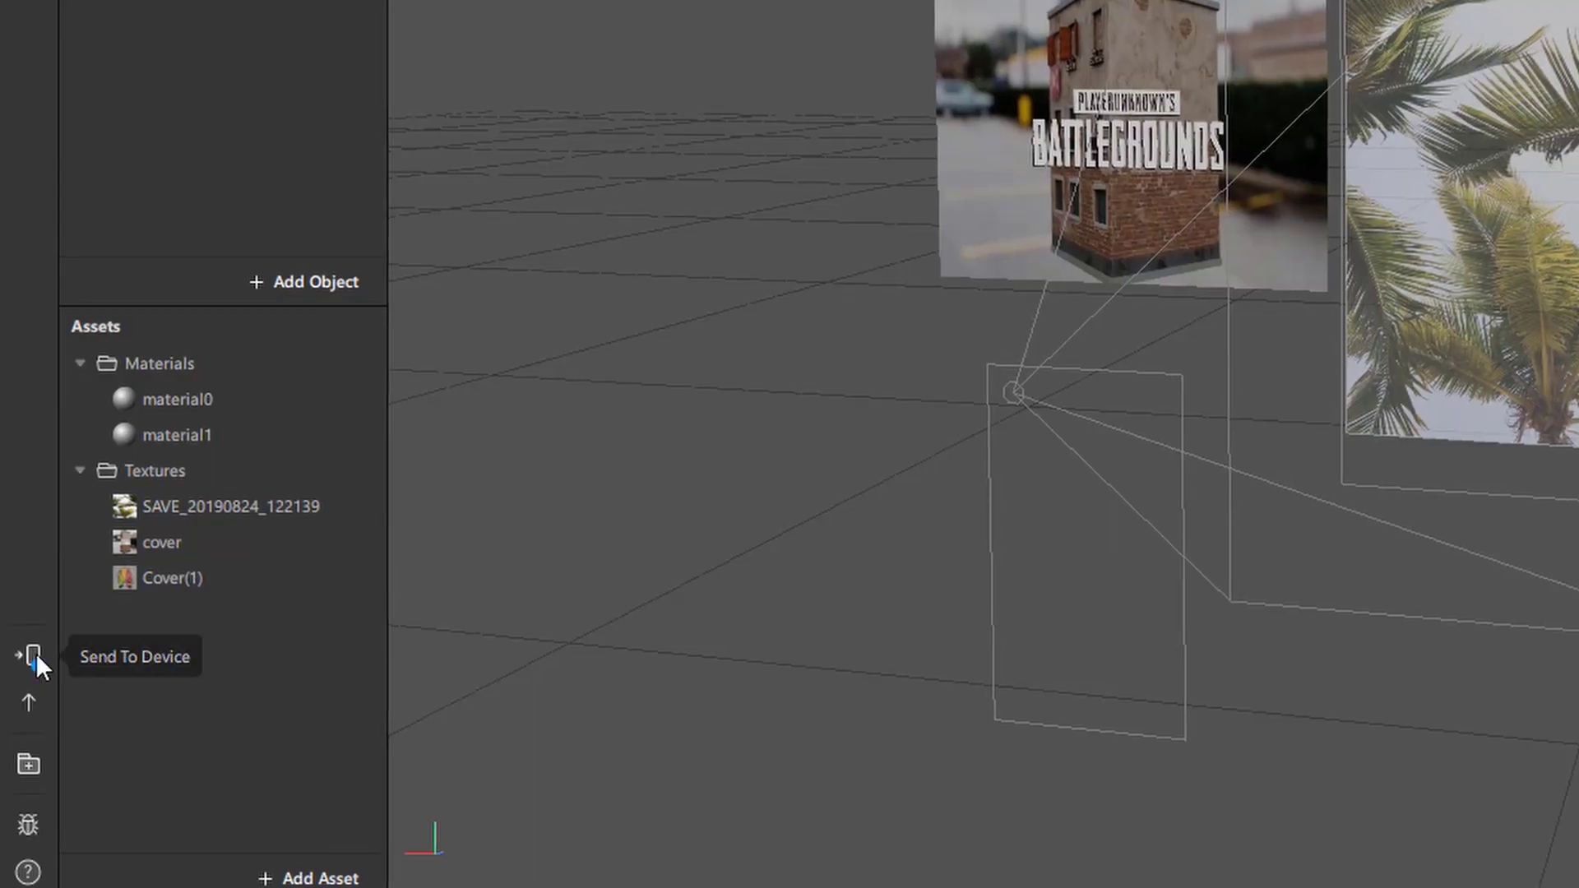
- Switch back to Spark AR Studio and send the effect to the connected Redmi Note 4
left_click(33, 655)
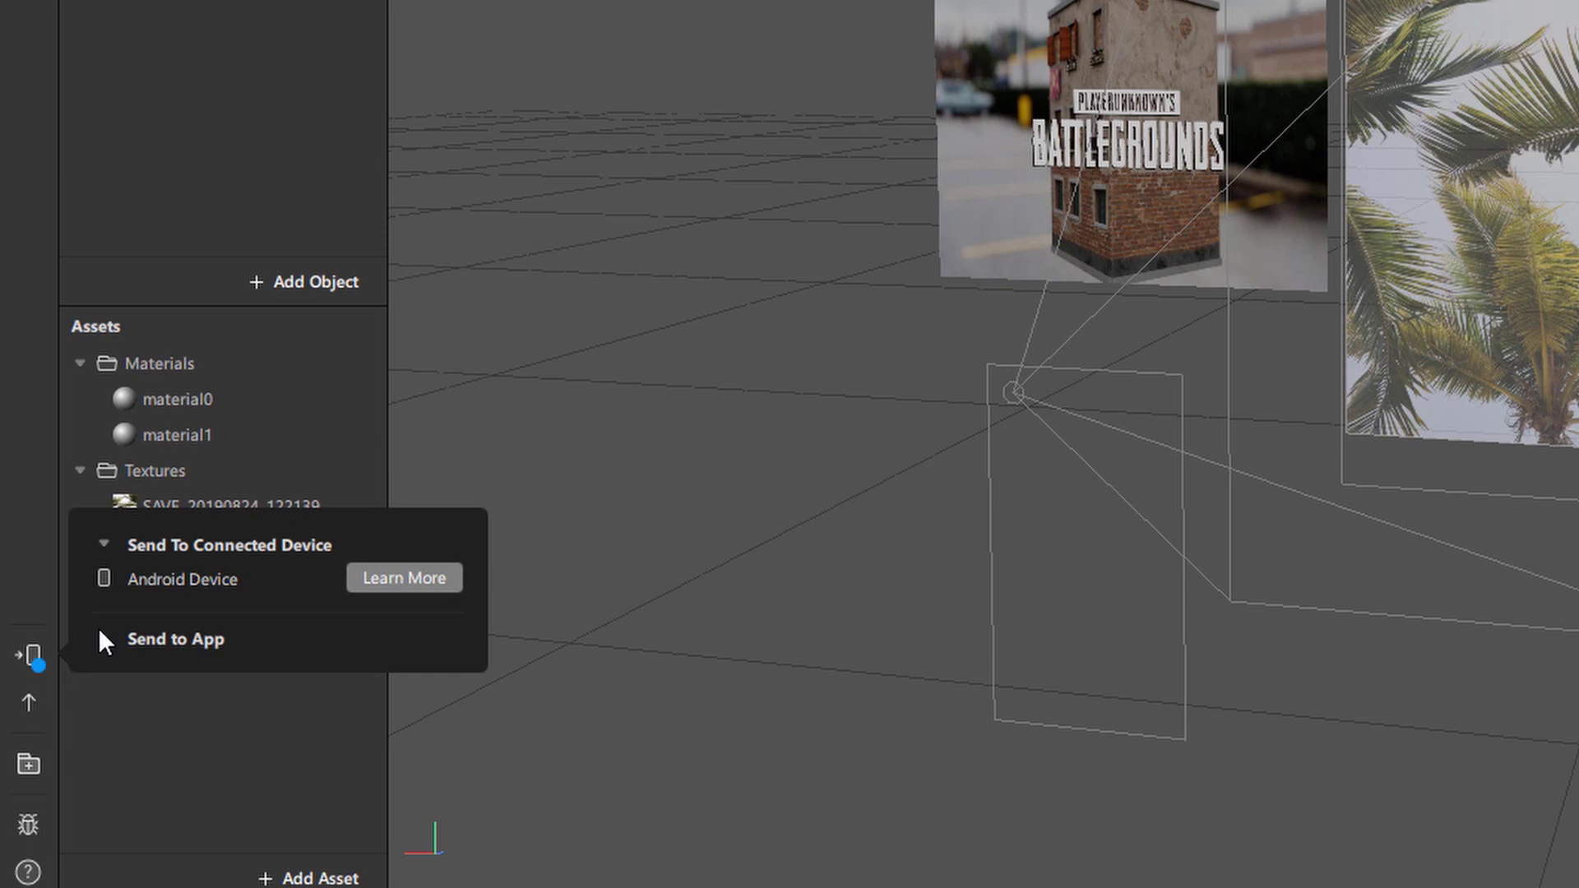
left_click(28, 659)
left_click(412, 588)
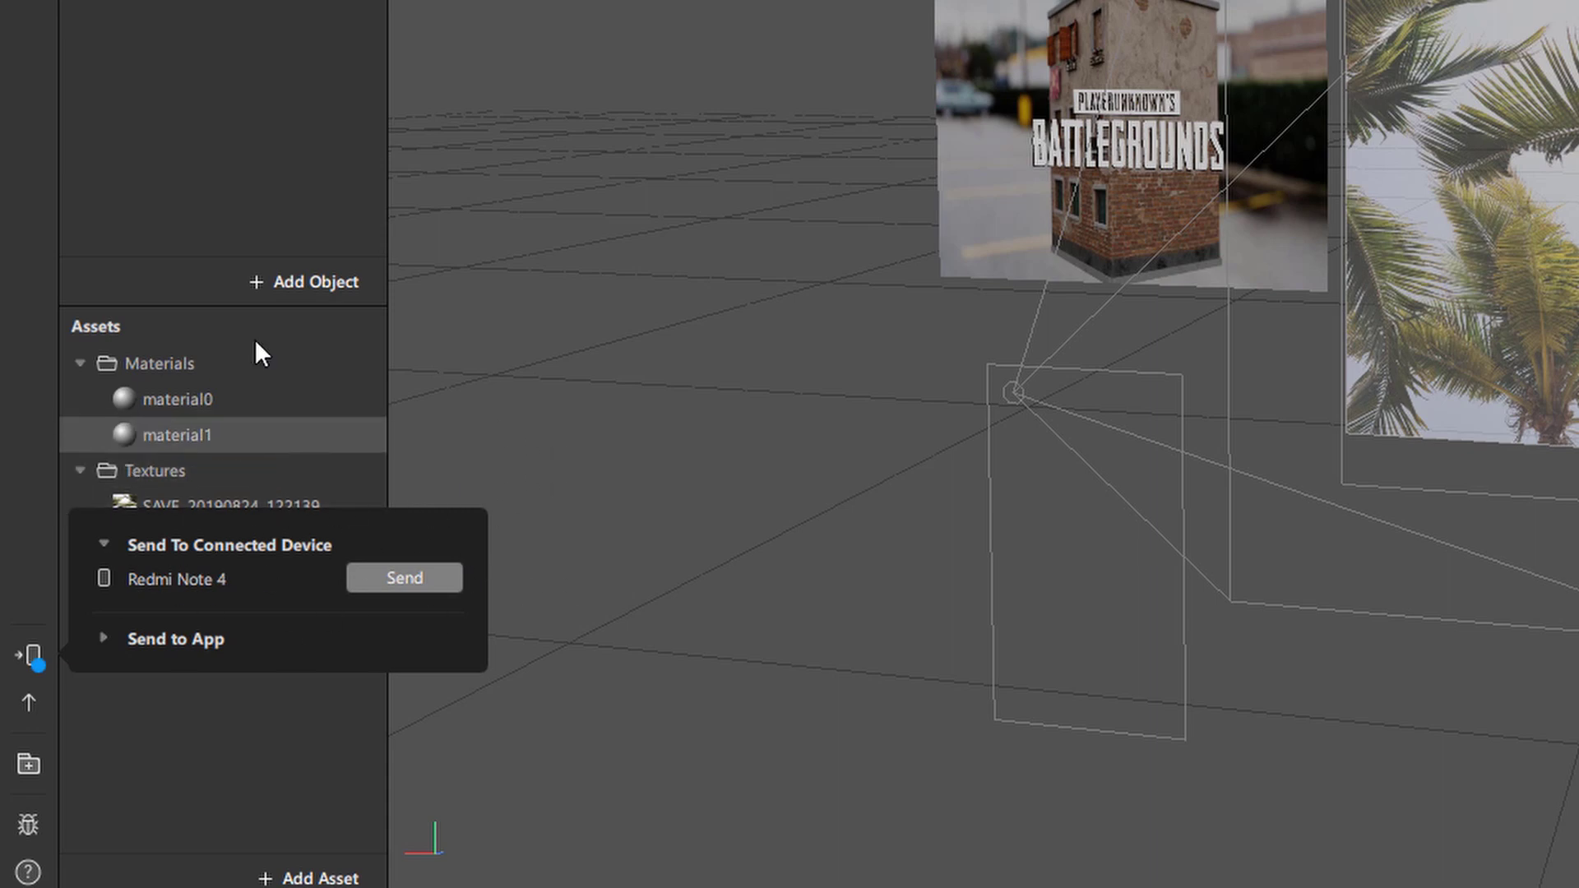
left_click(576, 76)
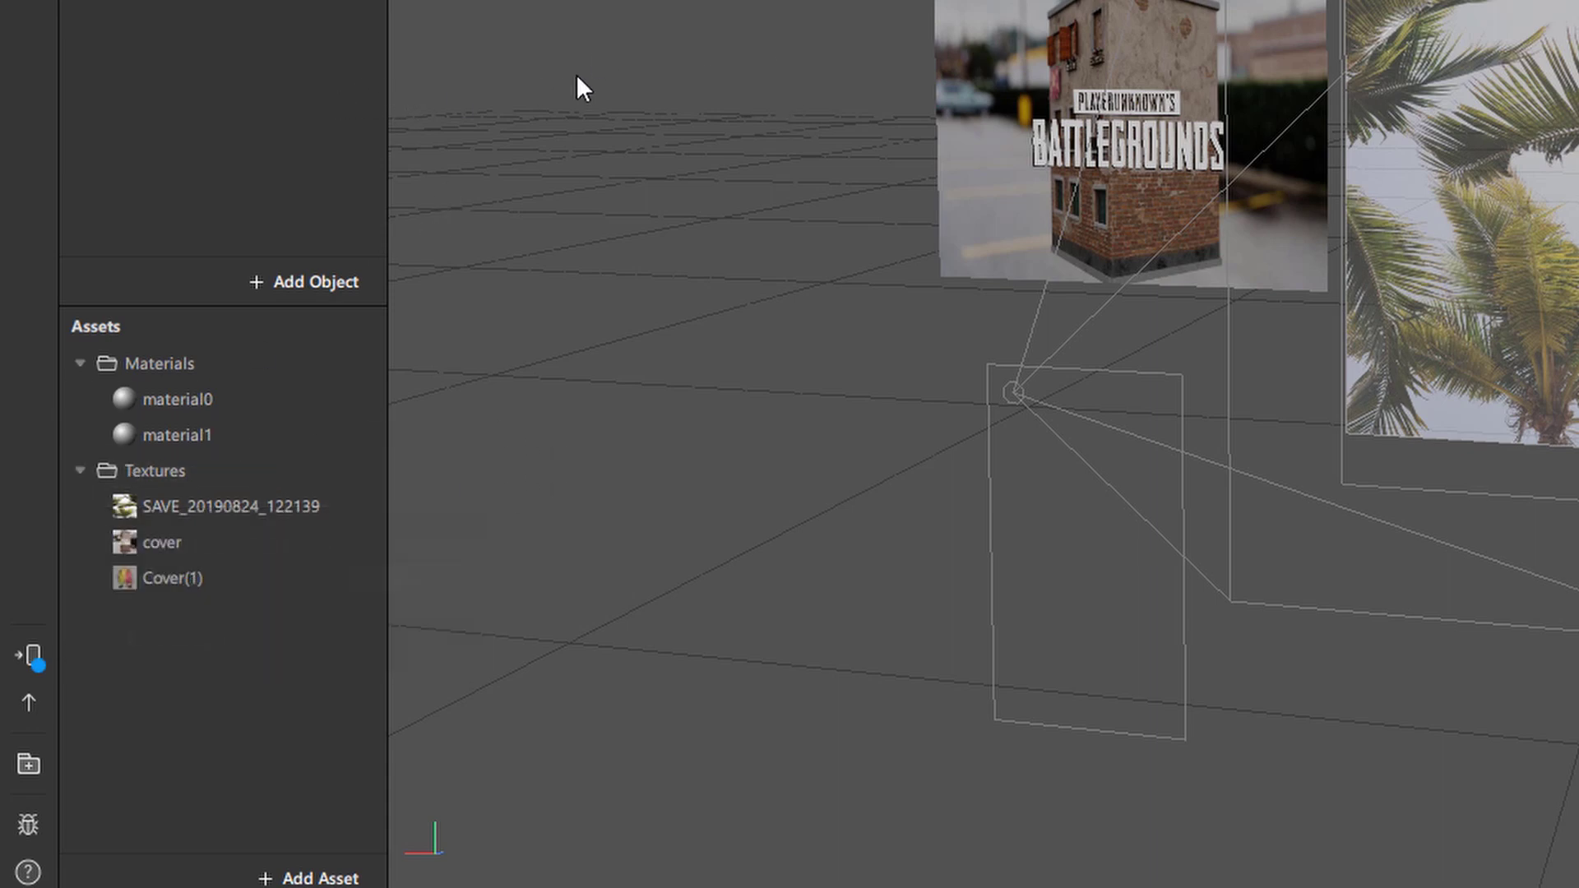
left_click_drag(599, 5, 757, 63, "alt")
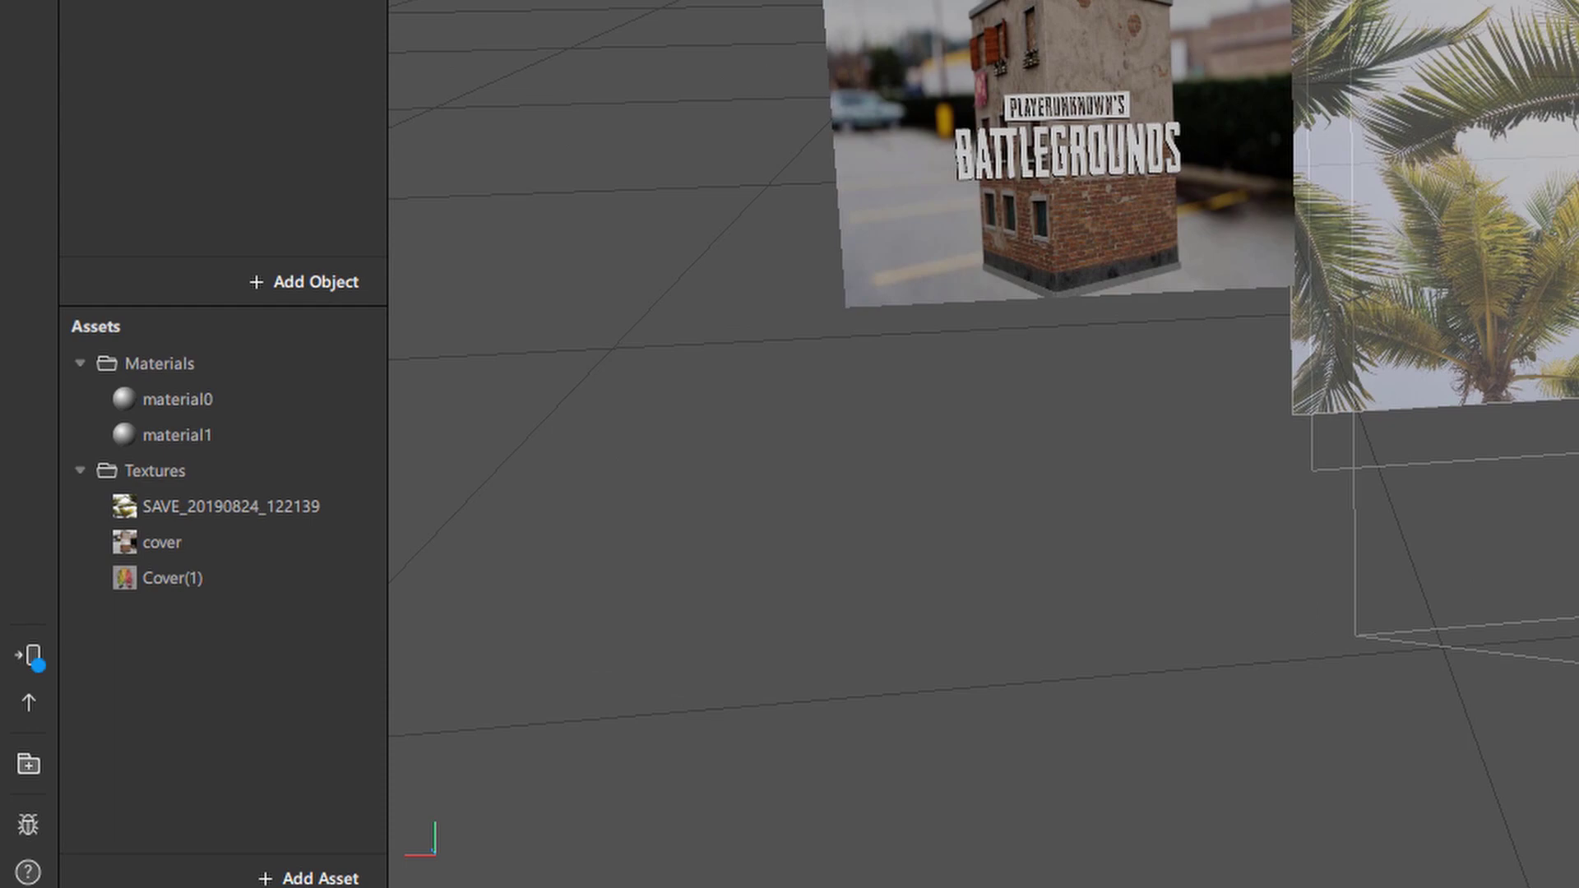